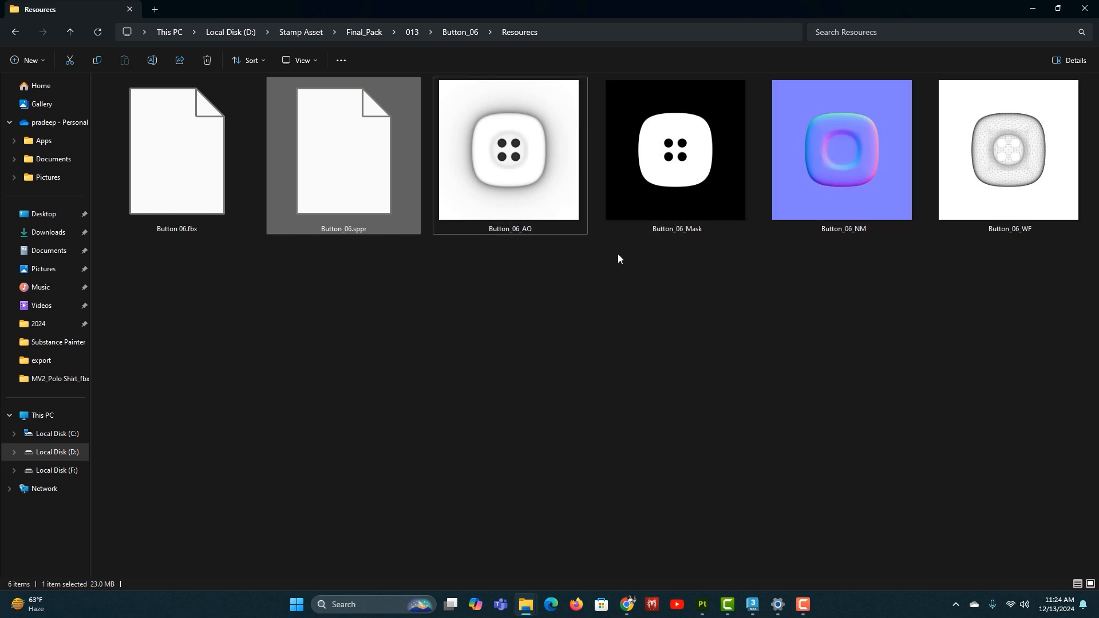
Look over the AO, mask, normal map and FBX files in the Button_06 resources folder
{"action": "left_click", "coordinate": [515, 171]}
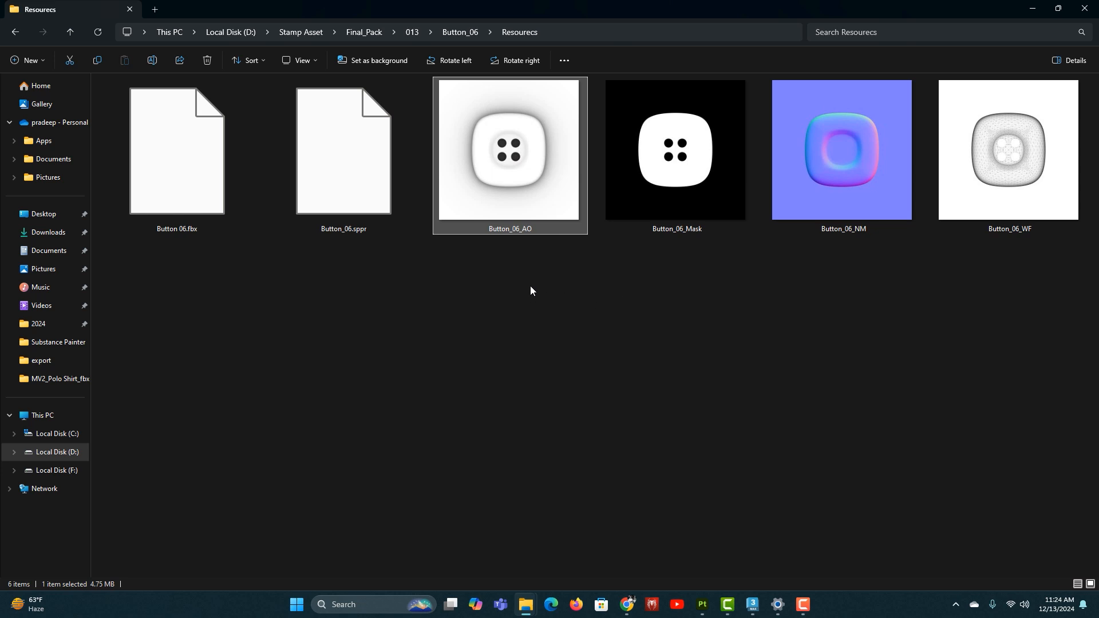
{"action": "left_click", "coordinate": [699, 245]}
{"action": "left_click_drag", "start_coordinate": [823, 298], "coordinate": [882, 81]}
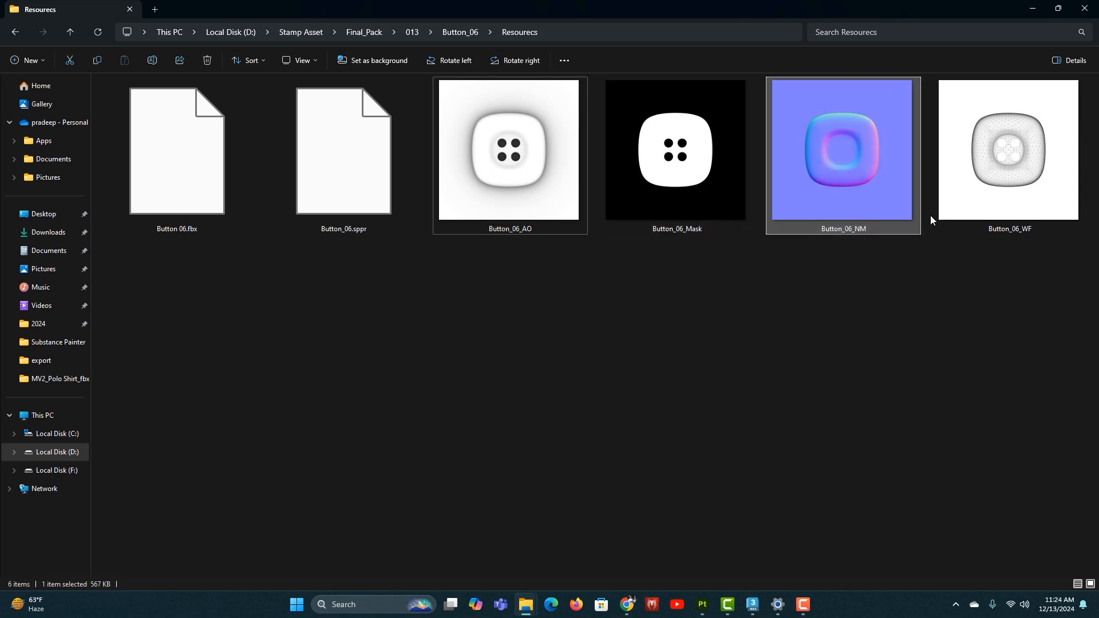
{"action": "left_click", "coordinate": [178, 269]}
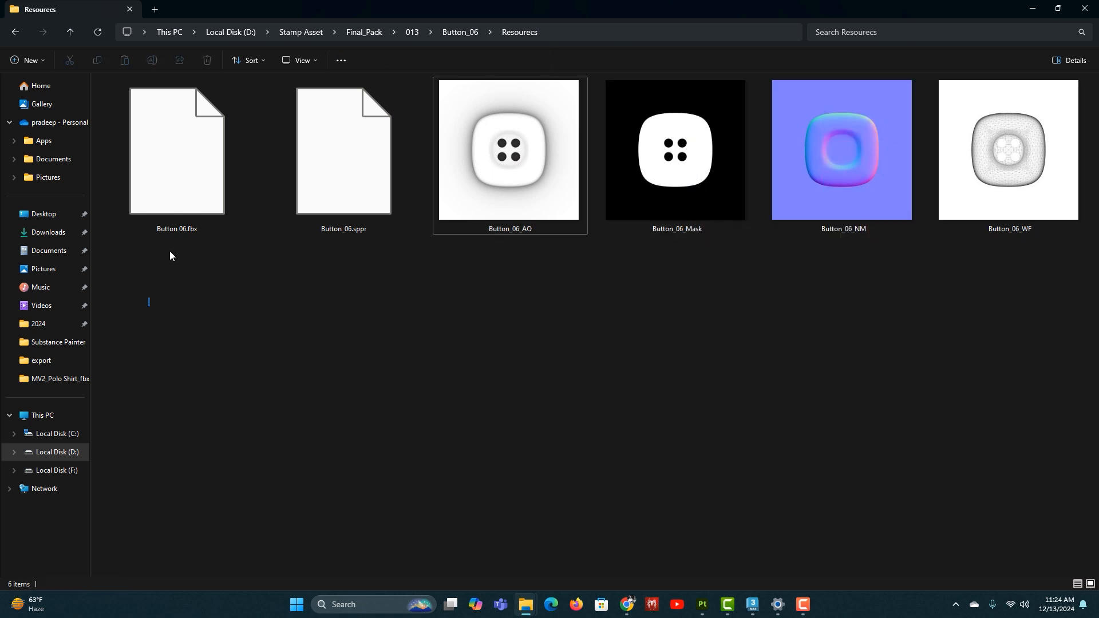
{"action": "left_click_drag", "start_coordinate": [170, 255], "coordinate": [200, 152]}
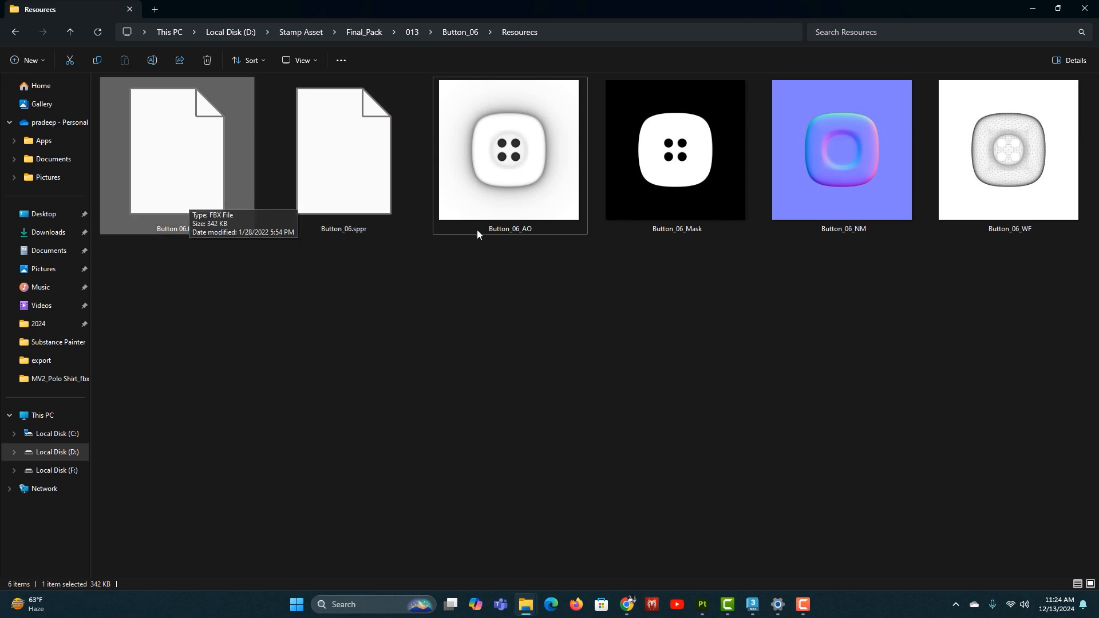
{"action": "left_click", "coordinate": [404, 318]}
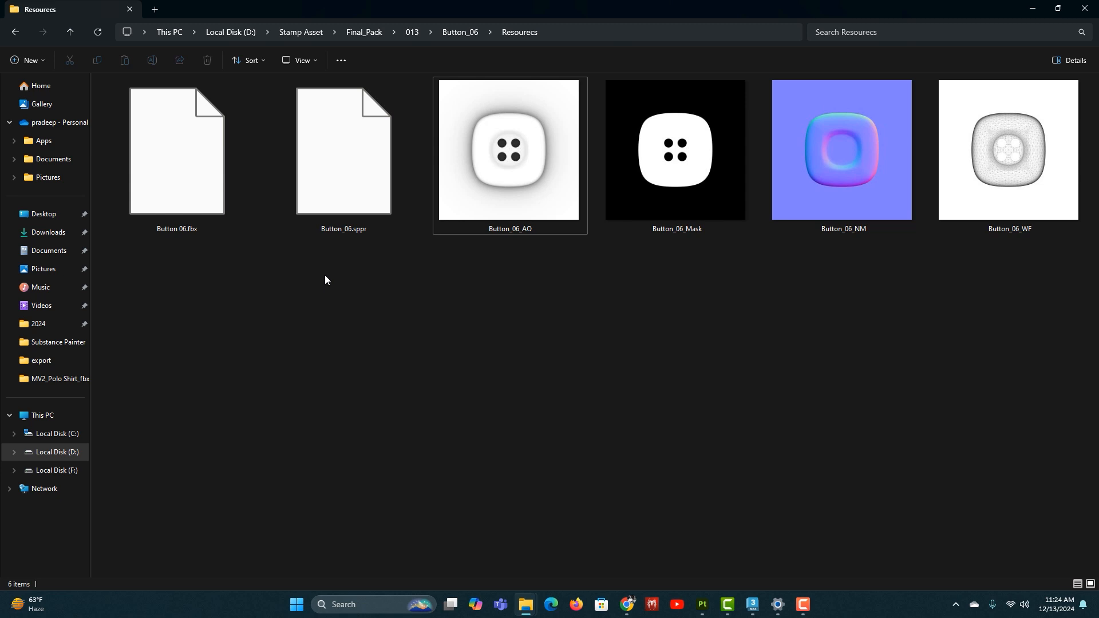
Copy Button_06.sppr into the Adobe Substance 3D Painter assets/presets/tools folder, replacing the existing file
{"action": "left_click_drag", "start_coordinate": [325, 306], "coordinate": [379, 143]}
{"action": "key", "text": "ctrl+c"}
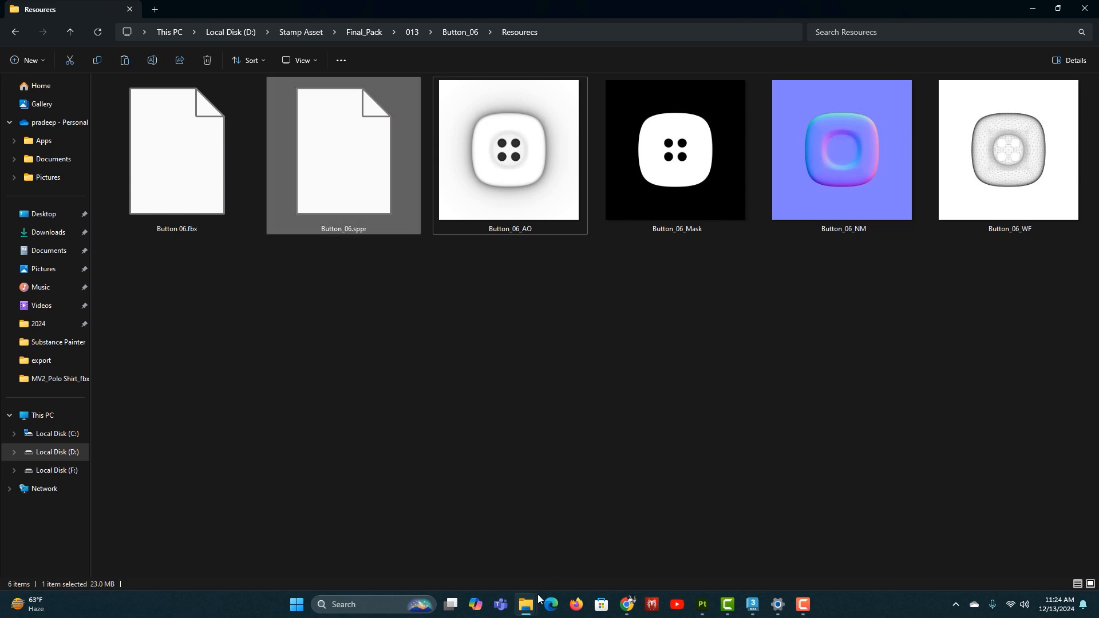
{"action": "mouse_move", "coordinate": [526, 604]}
{"action": "left_click", "coordinate": [644, 551]}
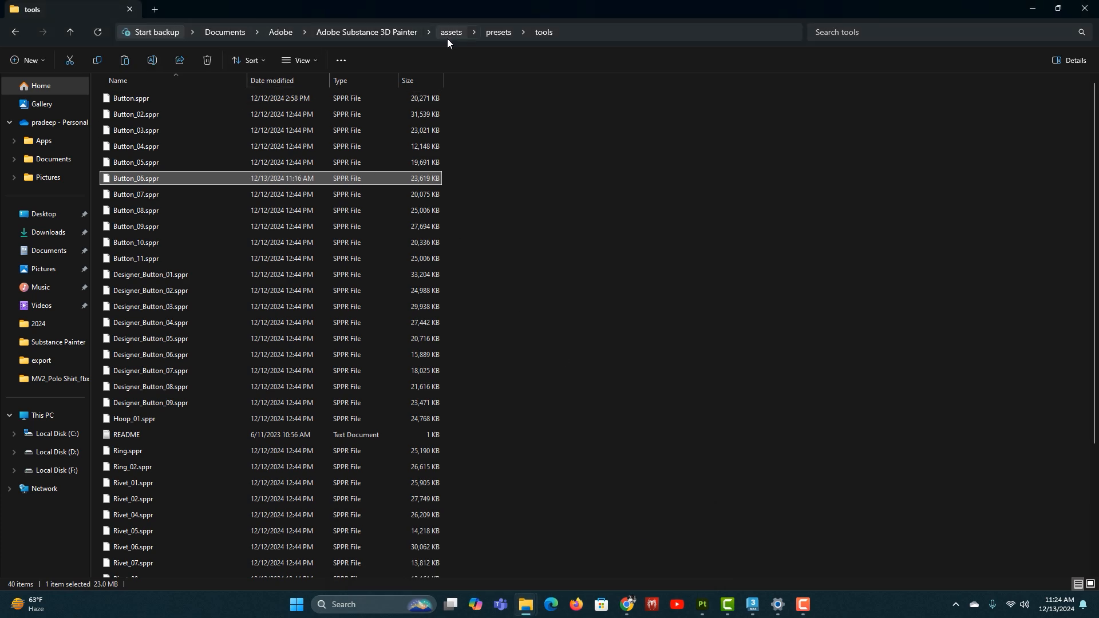
{"action": "left_click", "coordinate": [603, 342]}
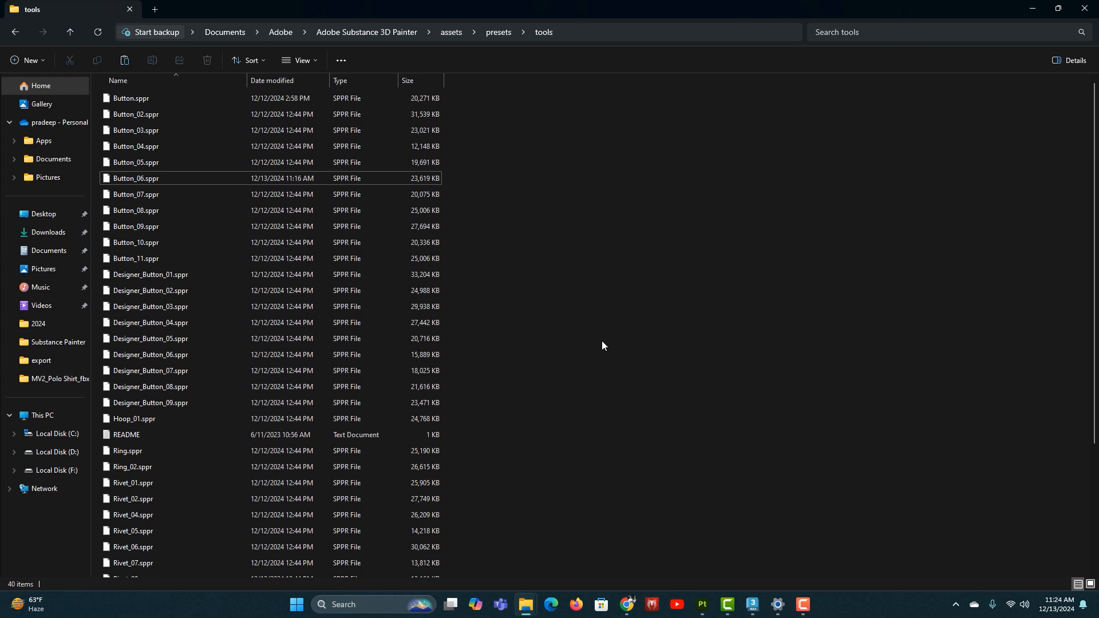
{"action": "key", "text": "ctrl+v"}
{"action": "left_click", "coordinate": [505, 221]}
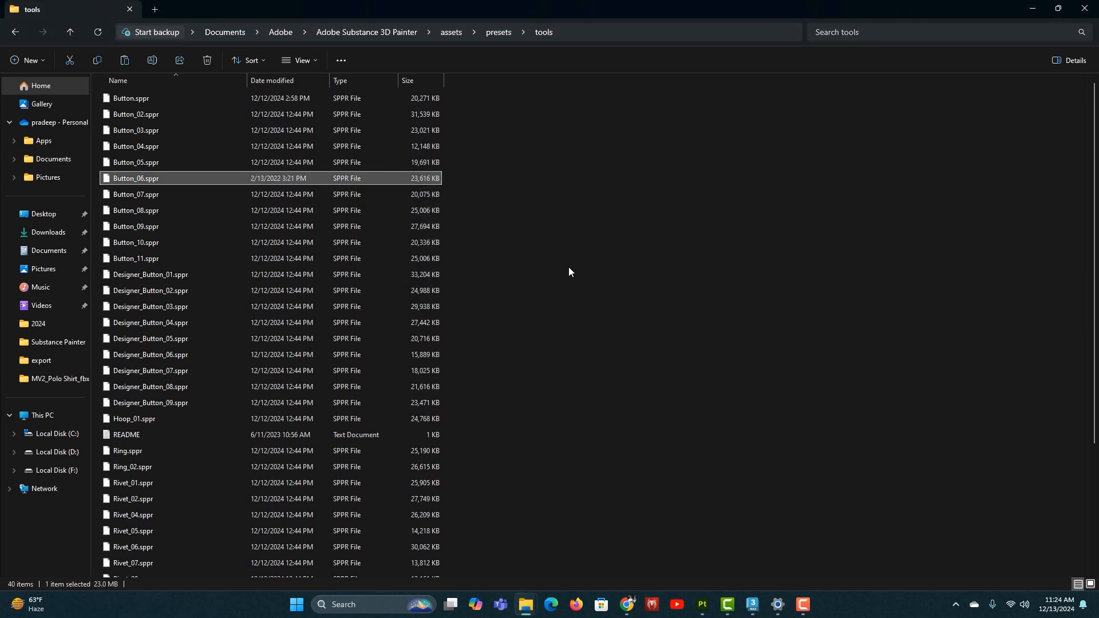
Minimize the tools folder window and switch to the Substance 3D Painter project with the full polo shirt
{"action": "left_click", "coordinate": [1033, 8]}
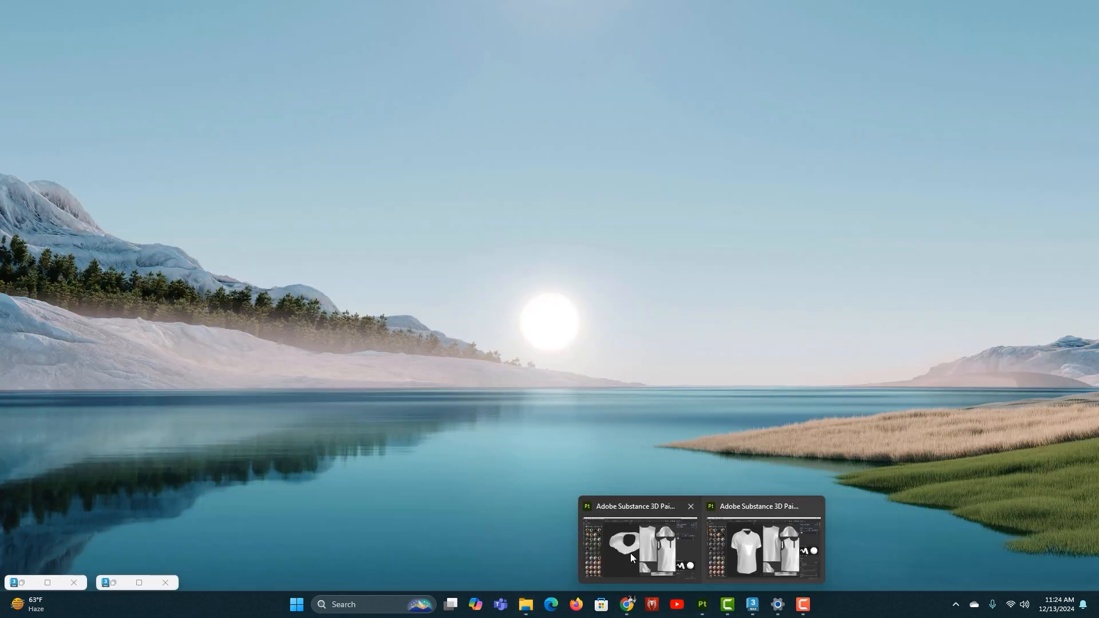
{"action": "left_click", "coordinate": [631, 553]}
{"action": "mouse_move", "coordinate": [702, 605]}
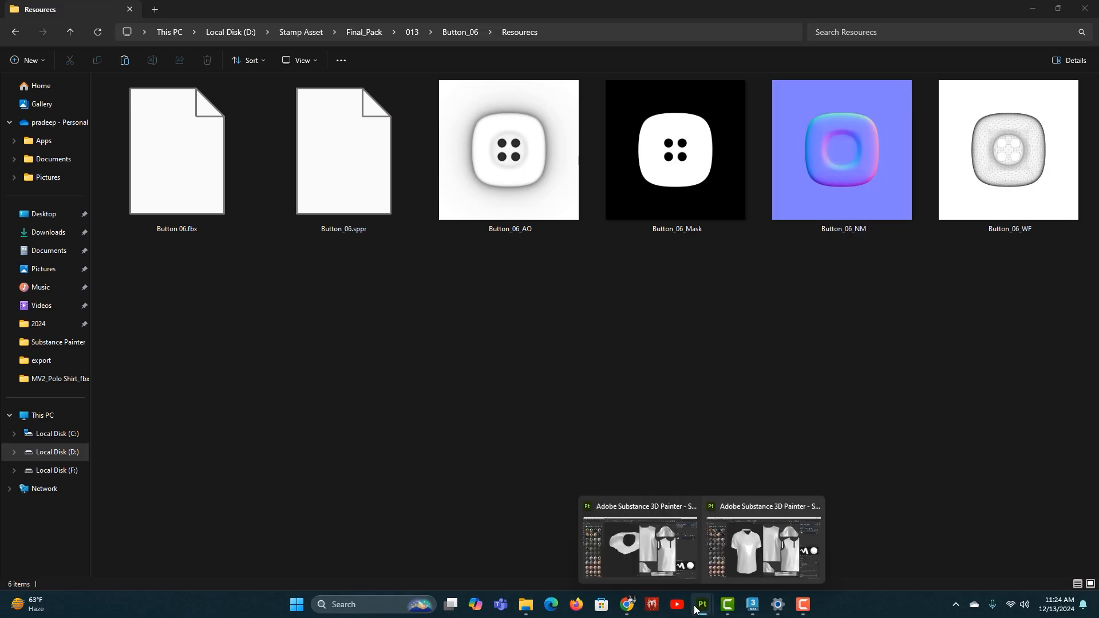
{"action": "left_click", "coordinate": [750, 551]}
Examine the polo shirt model from the front, especially the collar opening and the chest placket area
{"action": "left_click_drag", "start_coordinate": [466, 238], "coordinate": [435, 318], "text": "alt"}
{"action": "scroll", "coordinate": [451, 364], "scroll_direction": "down", "scroll_amount": 1}
{"action": "middle_click_drag", "start_coordinate": [446, 360], "coordinate": [446, 362], "text": "alt"}
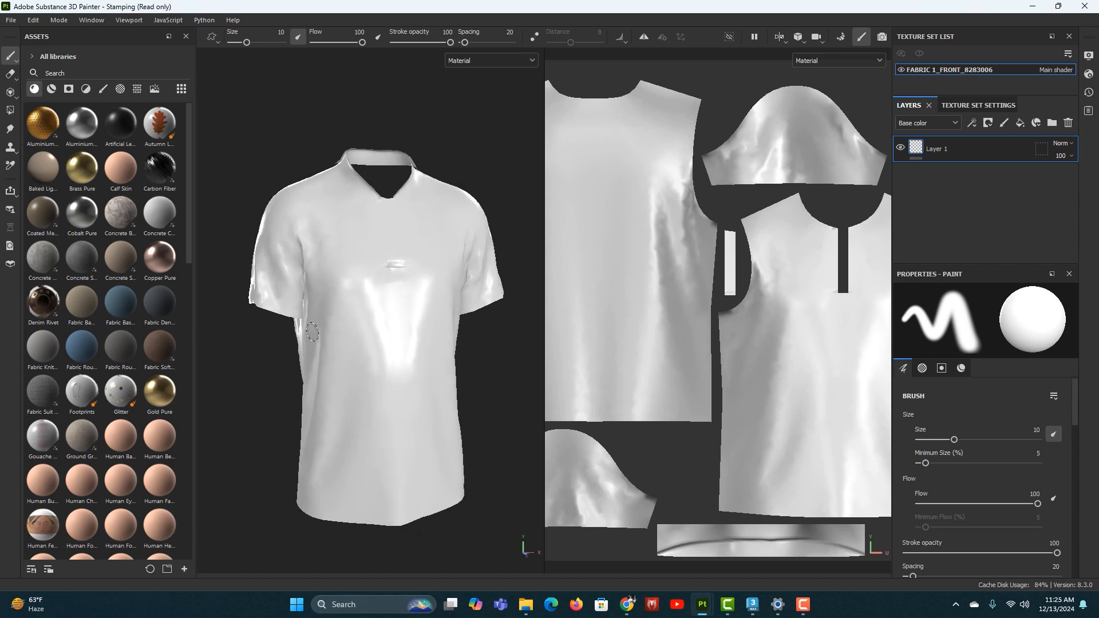
{"action": "scroll", "coordinate": [461, 351], "scroll_direction": "up", "scroll_amount": 5}
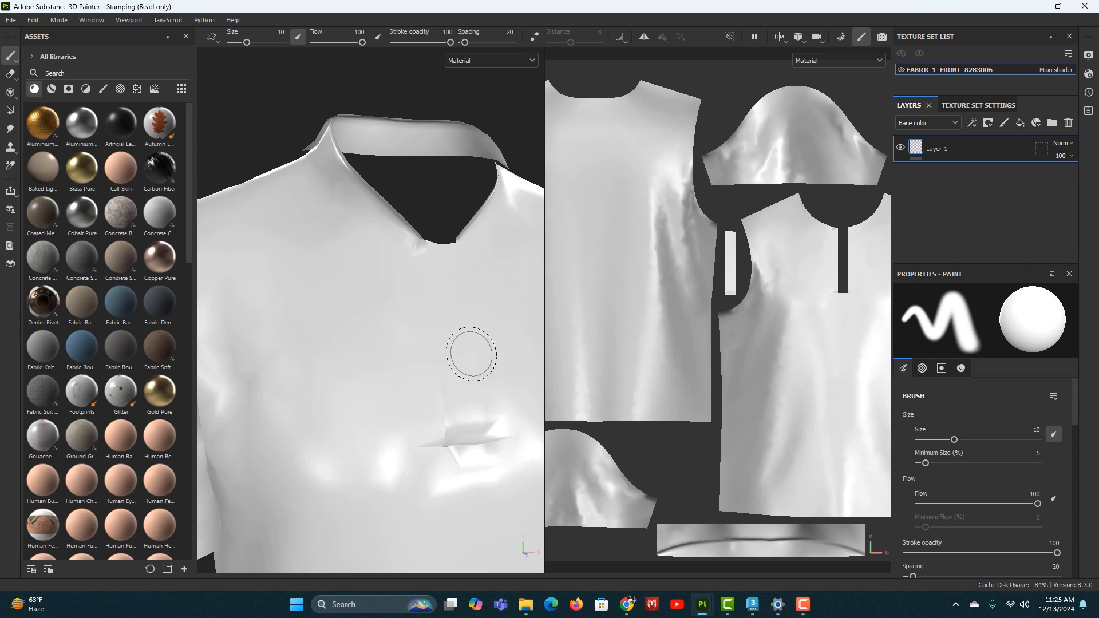
{"action": "right_click_drag", "start_coordinate": [394, 393], "coordinate": [359, 336], "text": "alt"}
{"action": "middle_click_drag", "start_coordinate": [456, 425], "coordinate": [449, 361], "text": "alt"}
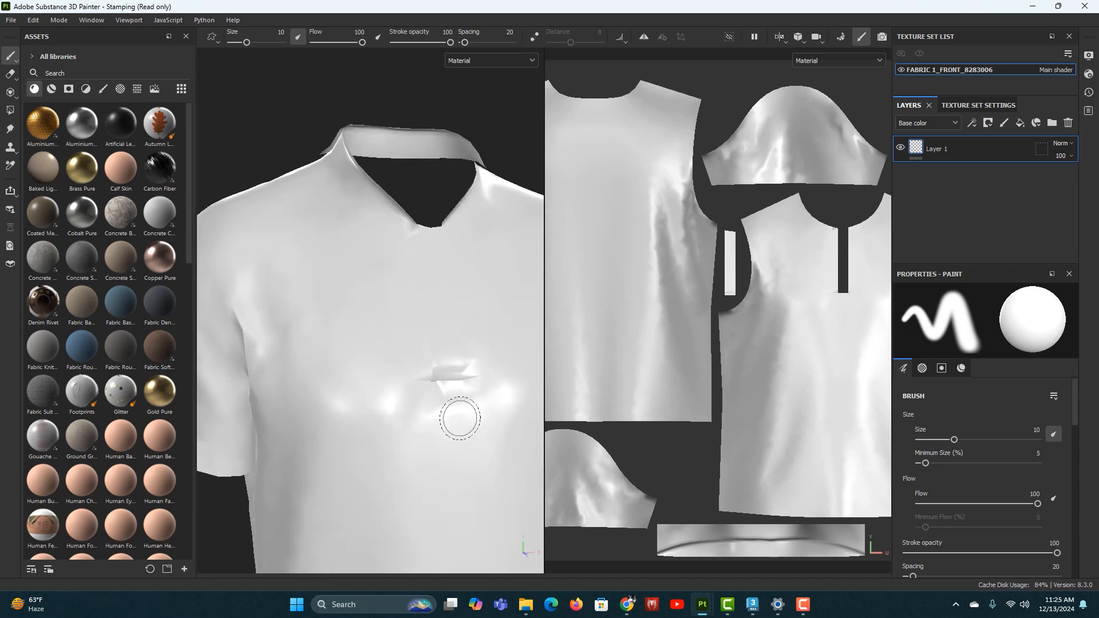
{"action": "right_click_drag", "start_coordinate": [463, 442], "coordinate": [387, 416], "text": "alt"}
{"action": "middle_click_drag", "start_coordinate": [424, 429], "coordinate": [400, 327], "text": "alt"}
{"action": "right_click_drag", "start_coordinate": [431, 366], "coordinate": [408, 331], "text": "alt"}
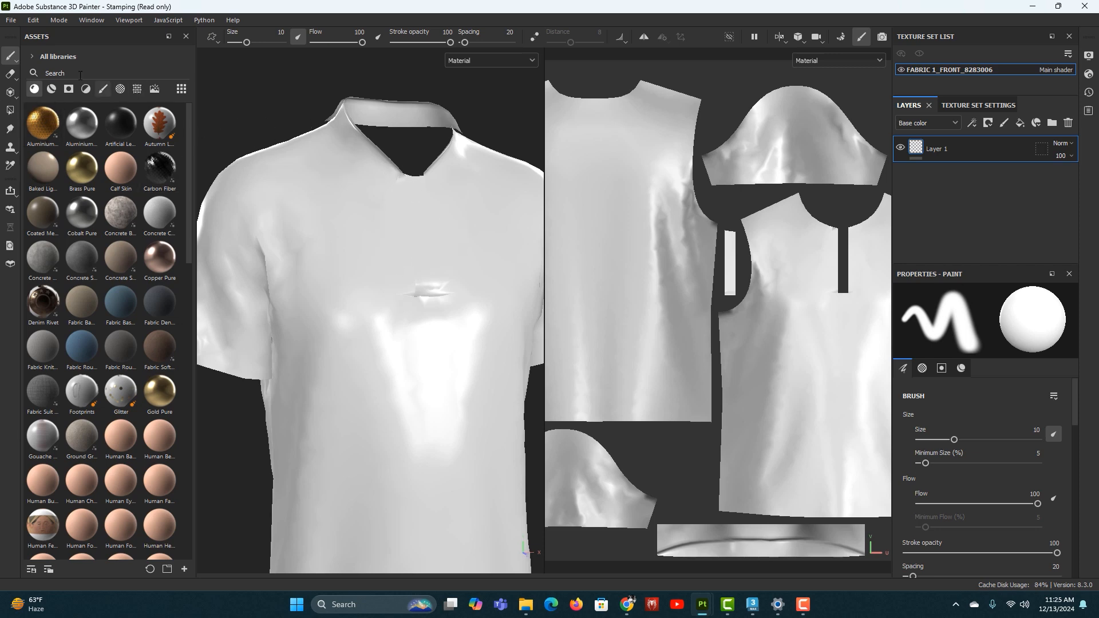
{"action": "left_click_drag", "start_coordinate": [405, 336], "coordinate": [253, 216], "text": "alt"}
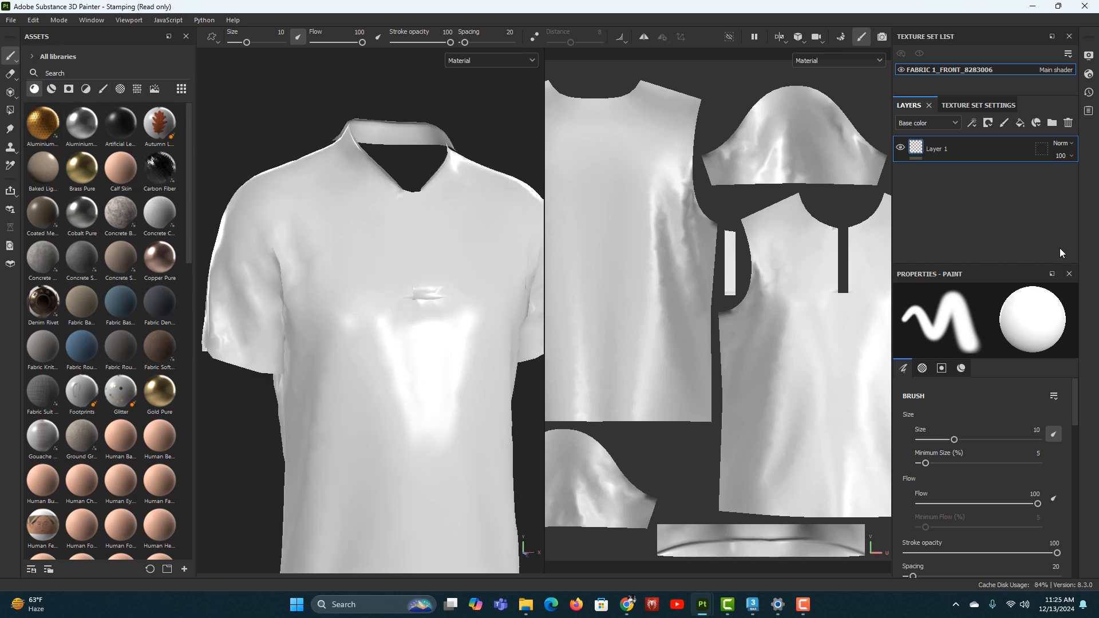
Review the texture set's base color, normal and ambient occlusion channels along with the brush's alpha and material properties
{"action": "left_click", "coordinate": [969, 106]}
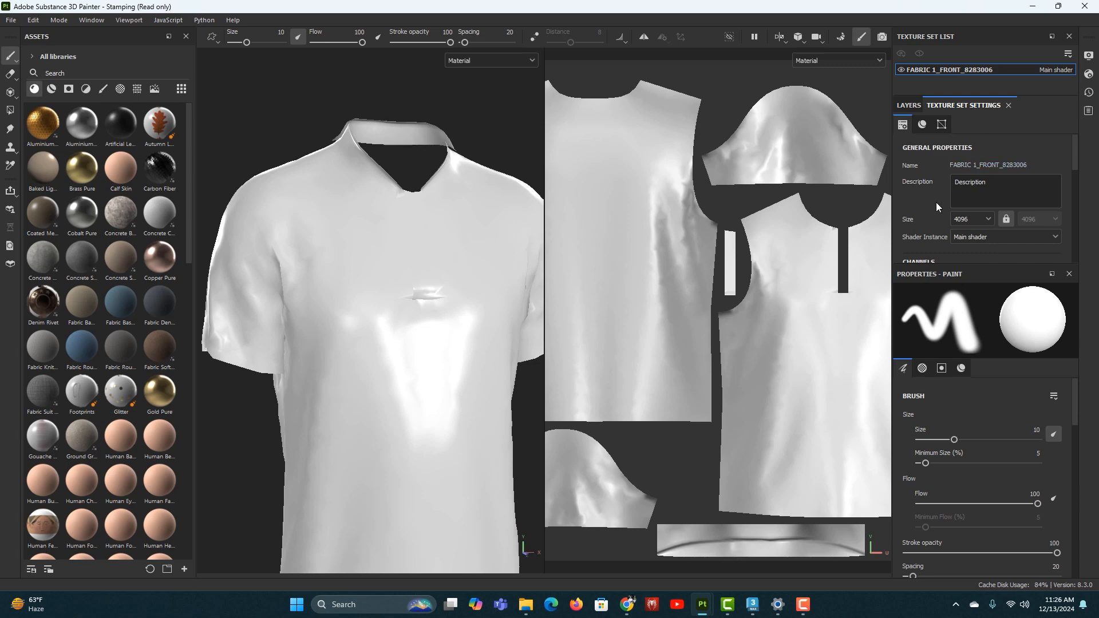
{"action": "scroll", "coordinate": [938, 202], "scroll_direction": "down", "scroll_amount": 2}
{"action": "scroll", "coordinate": [945, 207], "scroll_direction": "down", "scroll_amount": 3}
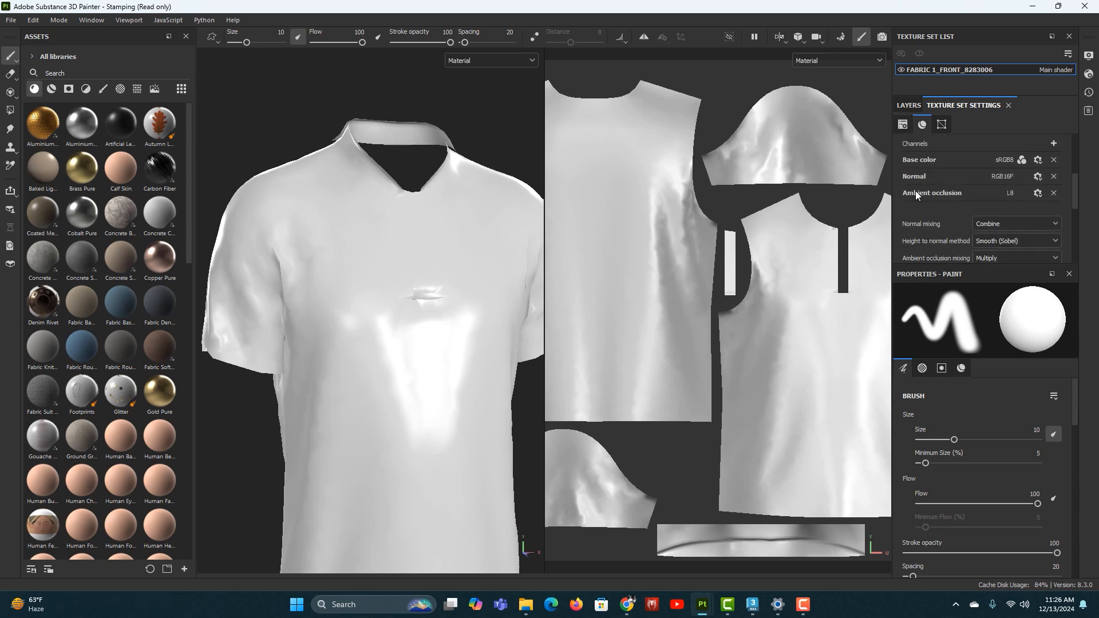
{"action": "scroll", "coordinate": [940, 201], "scroll_direction": "down", "scroll_amount": 2}
{"action": "scroll", "coordinate": [939, 191], "scroll_direction": "up", "scroll_amount": 4}
{"action": "scroll", "coordinate": [948, 200], "scroll_direction": "down", "scroll_amount": 2}
{"action": "scroll", "coordinate": [985, 455], "scroll_direction": "down", "scroll_amount": 5}
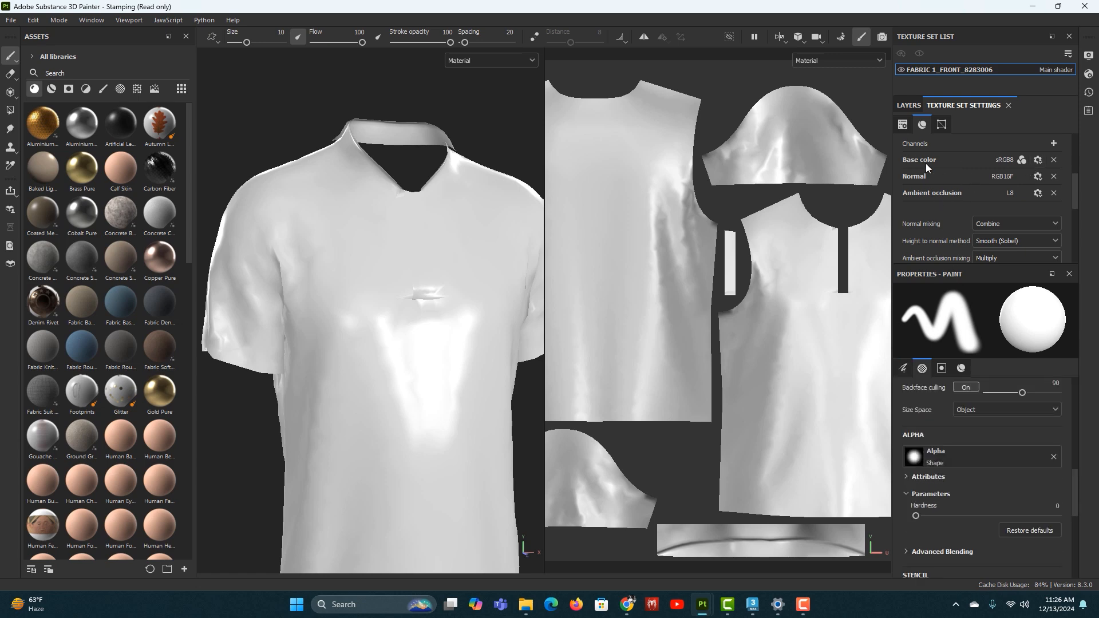
{"action": "scroll", "coordinate": [987, 476], "scroll_direction": "down", "scroll_amount": 3}
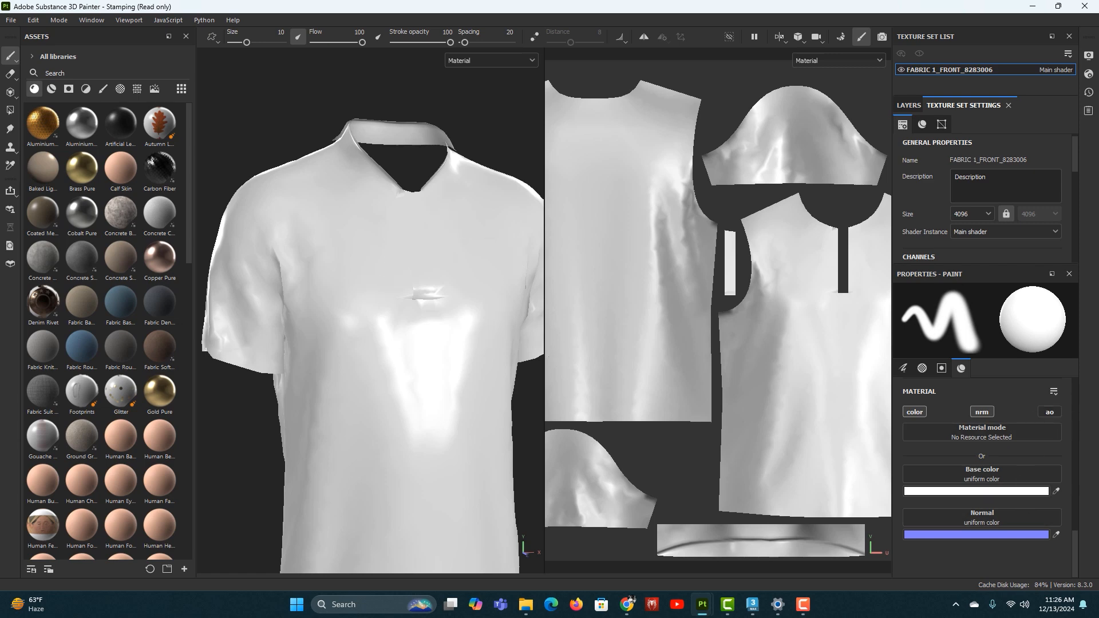
Add a fill layer beneath Layer 1 and set its base color to black (000000)
{"action": "left_click", "coordinate": [916, 106]}
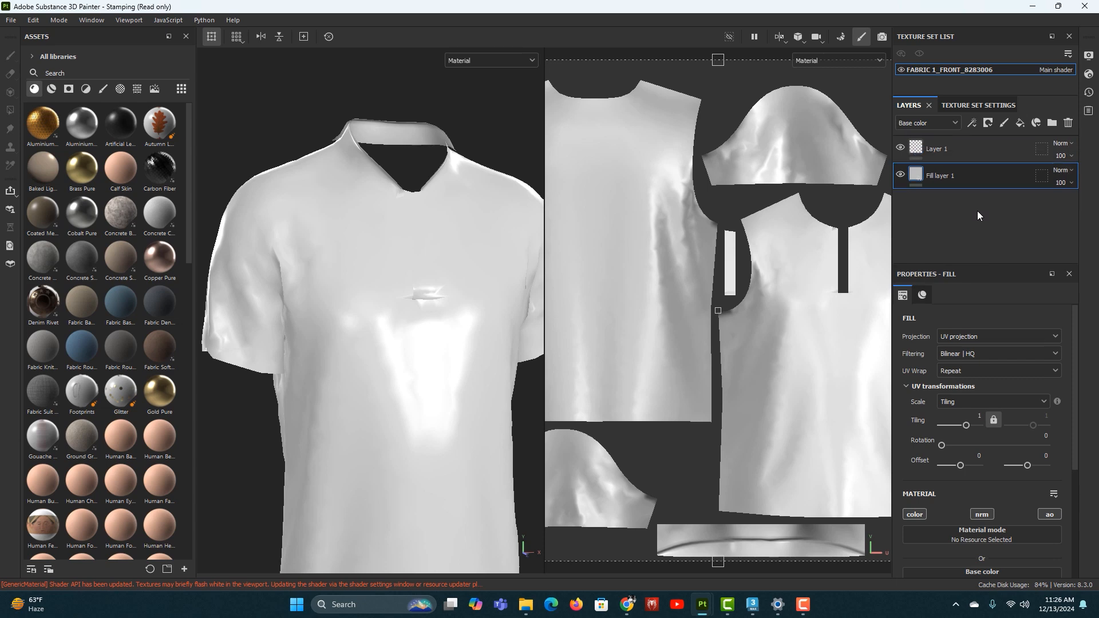
{"action": "scroll", "coordinate": [1002, 400], "scroll_direction": "down", "scroll_amount": 4}
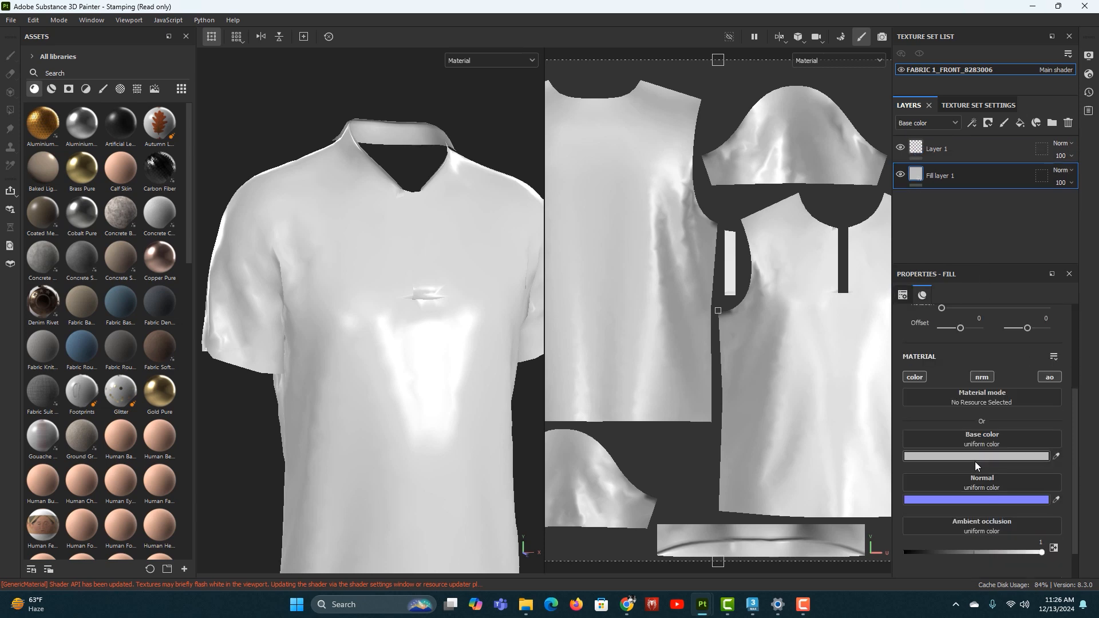
{"action": "left_click", "coordinate": [975, 458]}
{"action": "left_click_drag", "start_coordinate": [868, 450], "coordinate": [799, 534]}
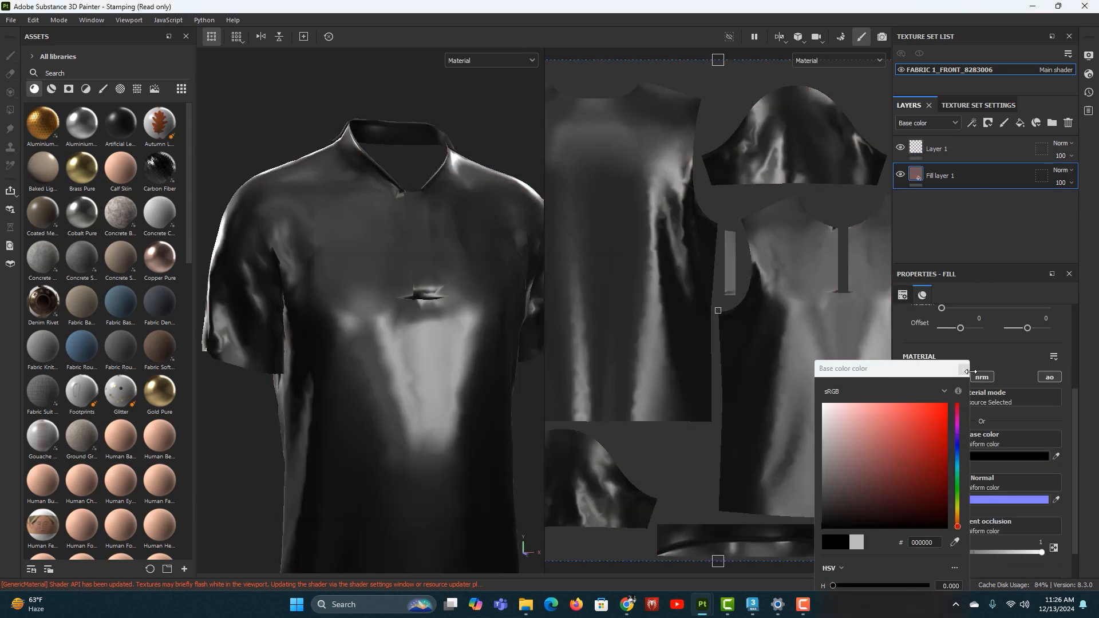
{"action": "left_click_drag", "start_coordinate": [878, 491], "coordinate": [799, 541]}
{"action": "left_click", "coordinate": [964, 369]}
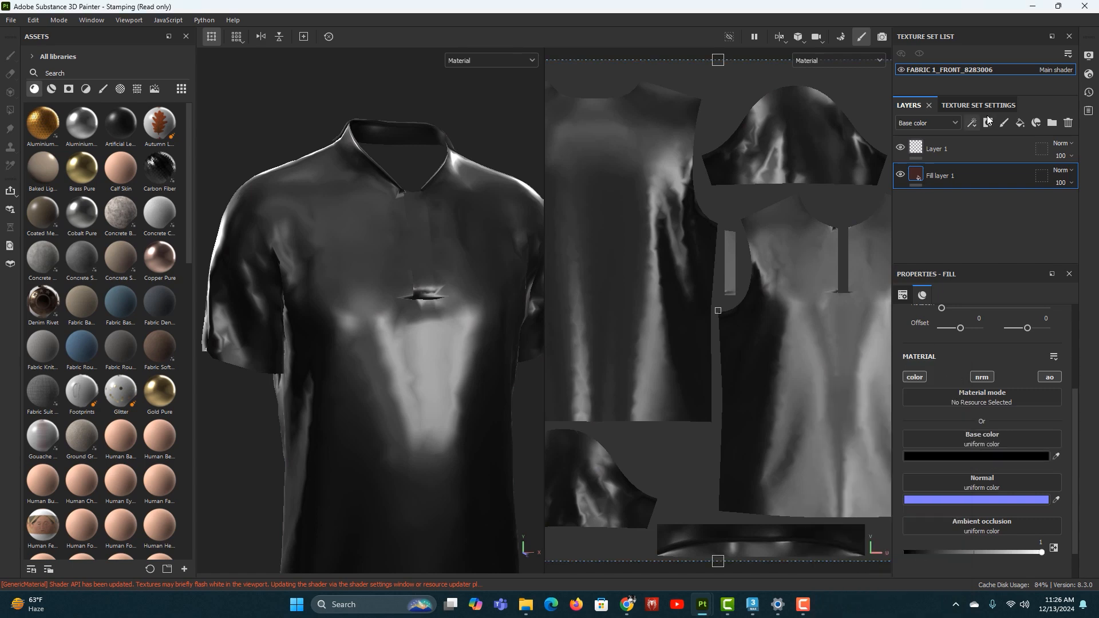
Select Layer 1, search the assets for button_06 and choose the Button_06 brush
{"action": "left_click", "coordinate": [952, 148]}
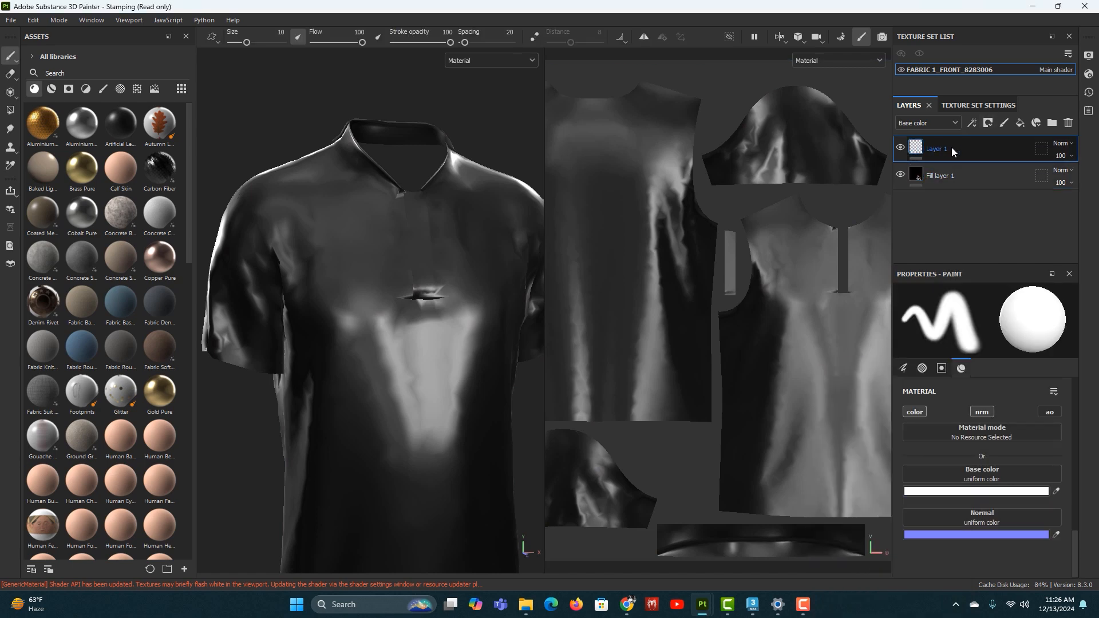
{"action": "left_click", "coordinate": [78, 72]}
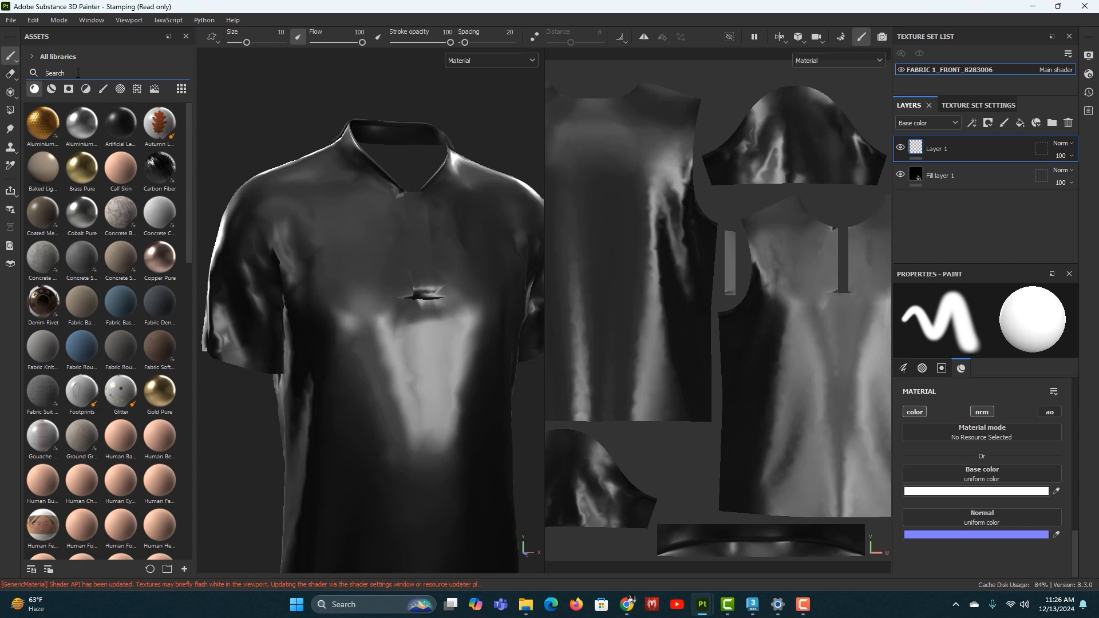
{"action": "type", "text": "button_06"}
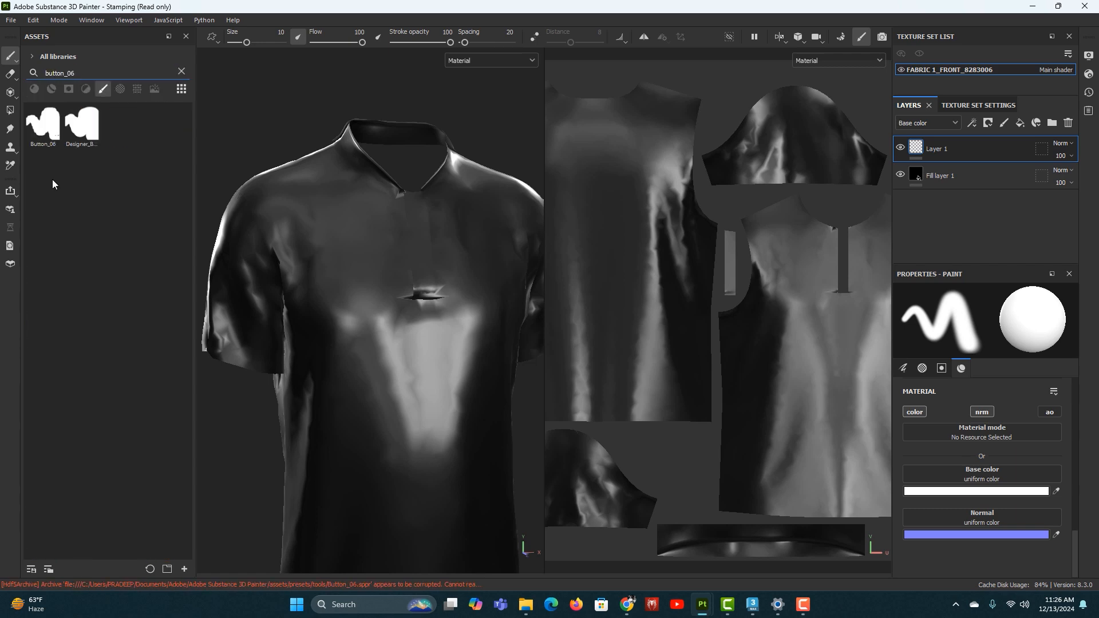
{"action": "mouse_move", "coordinate": [51, 147]}
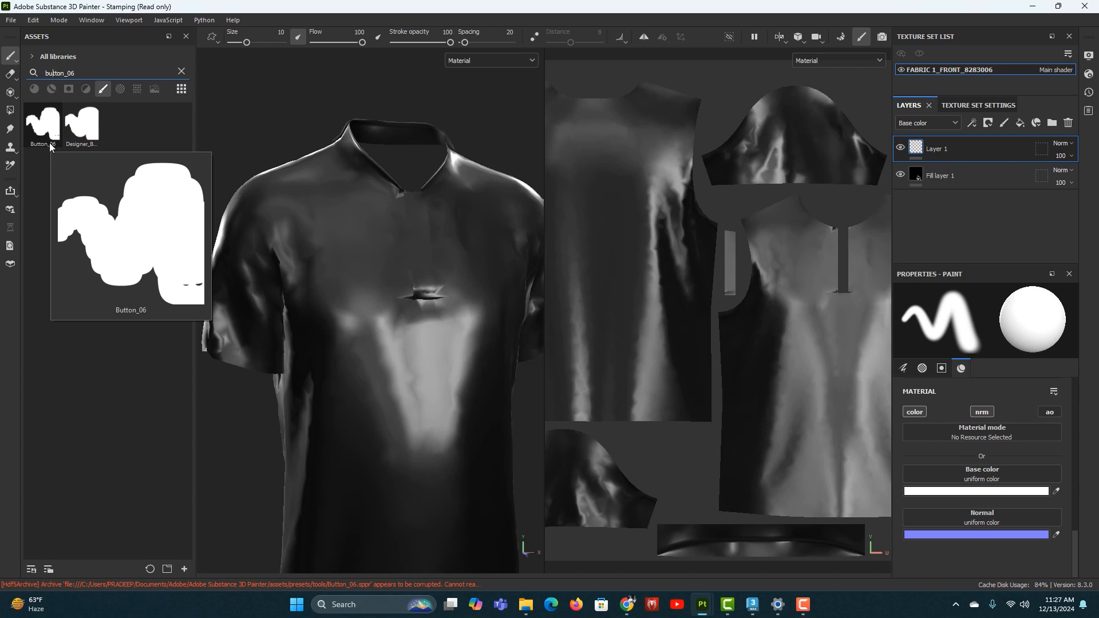
{"action": "left_click", "coordinate": [47, 128]}
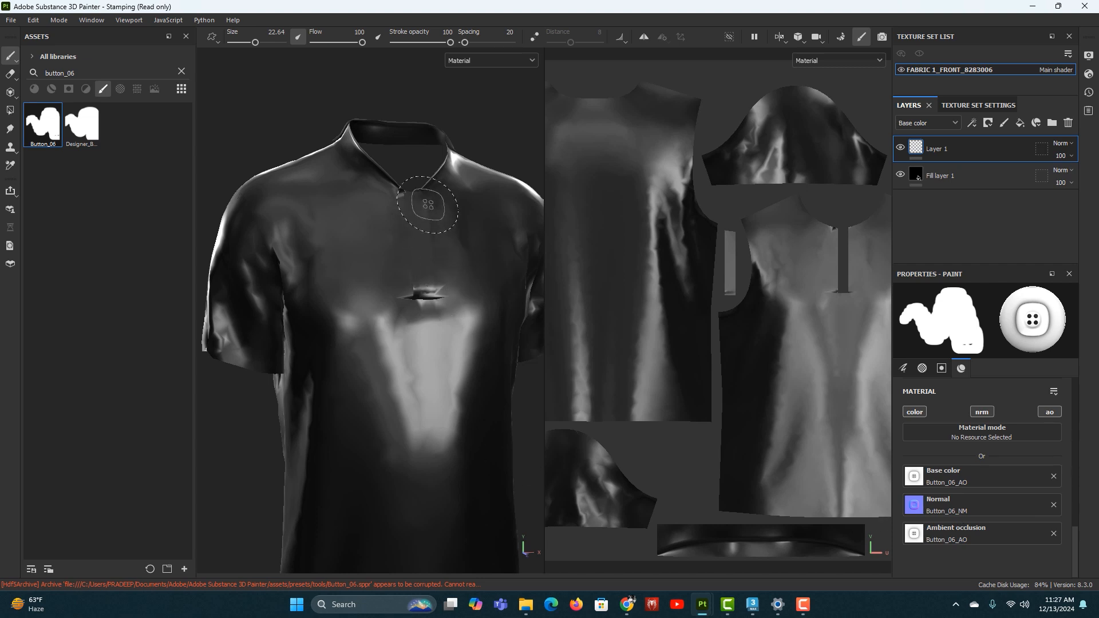
Reduce the Button_06 brush size to 7.63 to suit the narrow placket strip in the UV view
{"action": "right_click_drag", "start_coordinate": [431, 201], "coordinate": [409, 324], "text": "alt"}
{"action": "left_click_drag", "start_coordinate": [408, 324], "coordinate": [431, 262], "text": "alt"}
{"action": "middle_click_drag", "start_coordinate": [431, 262], "coordinate": [435, 281], "text": "alt"}
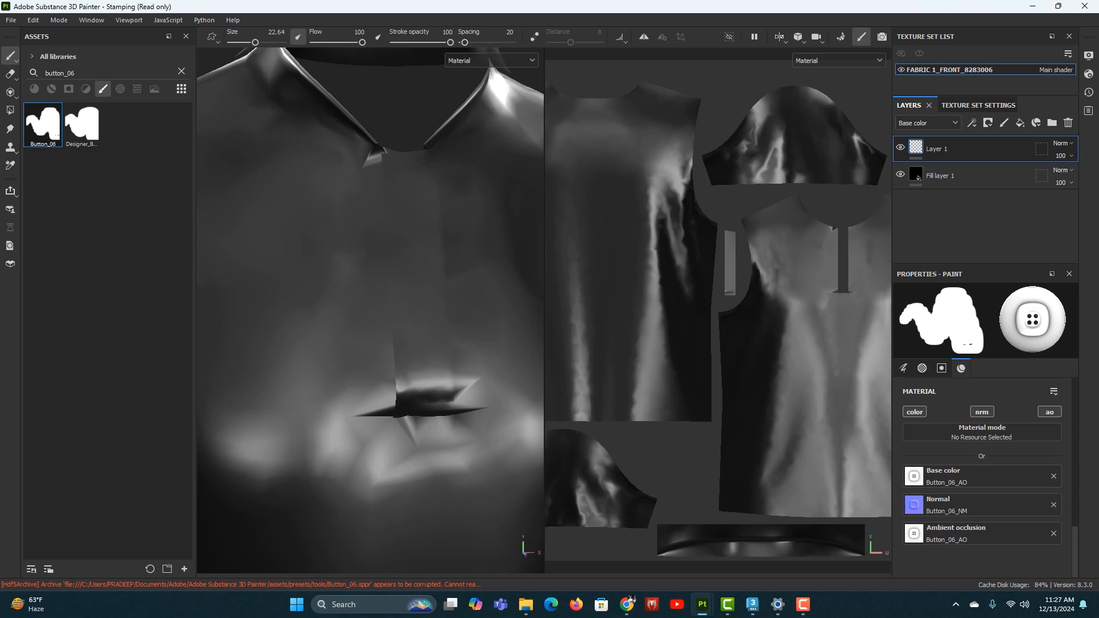
{"action": "left_click_drag", "start_coordinate": [436, 282], "coordinate": [431, 262], "text": "alt"}
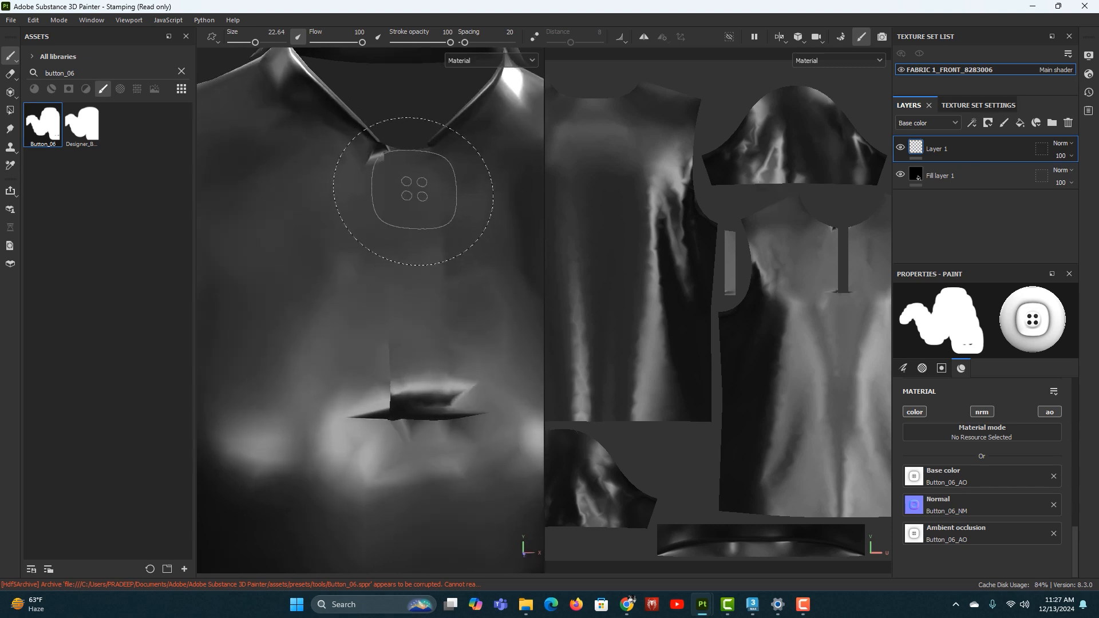
{"action": "mouse_move", "coordinate": [414, 191]}
{"action": "right_mouse_down", "text": "ctrl"}
{"action": "mouse_move", "coordinate": [391, 190]}
{"action": "mouse_move", "coordinate": [422, 189]}
{"action": "mouse_move", "coordinate": [405, 190]}
{"action": "mouse_move", "coordinate": [414, 186]}
{"action": "right_mouse_up", "text": "ctrl"}
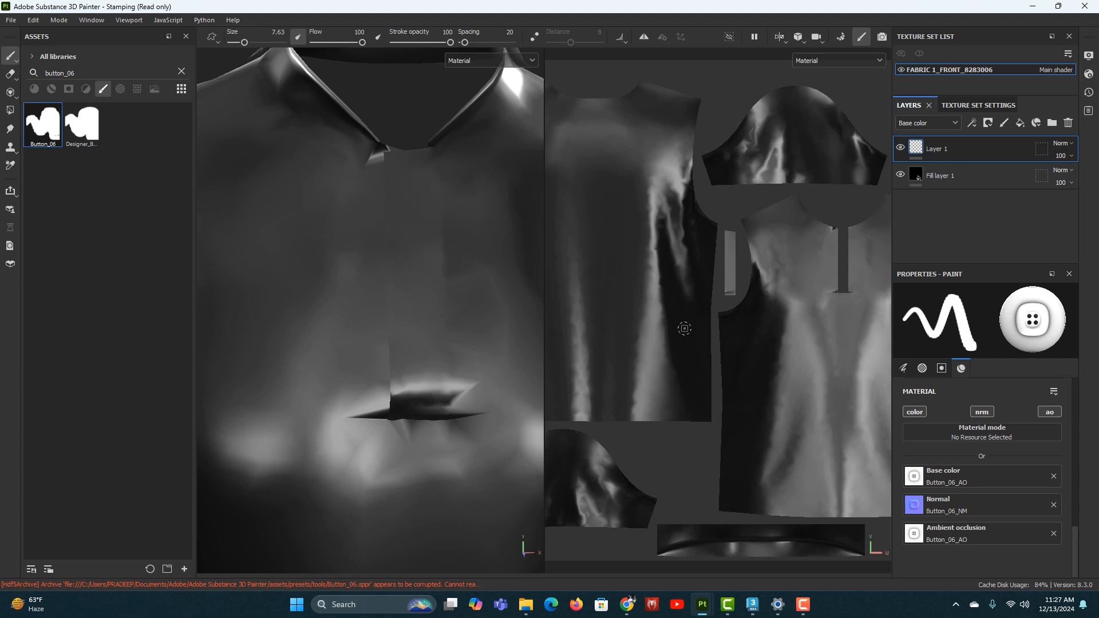
{"action": "scroll", "coordinate": [744, 404], "scroll_direction": "up", "scroll_amount": 8}
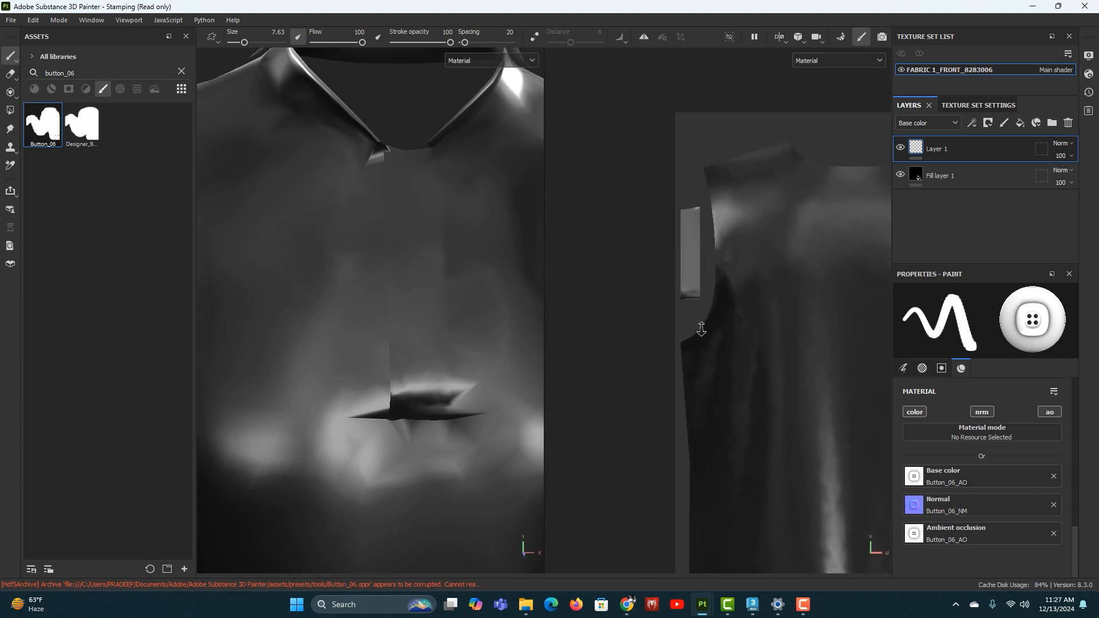
{"action": "scroll", "coordinate": [718, 259], "scroll_direction": "up", "scroll_amount": 4}
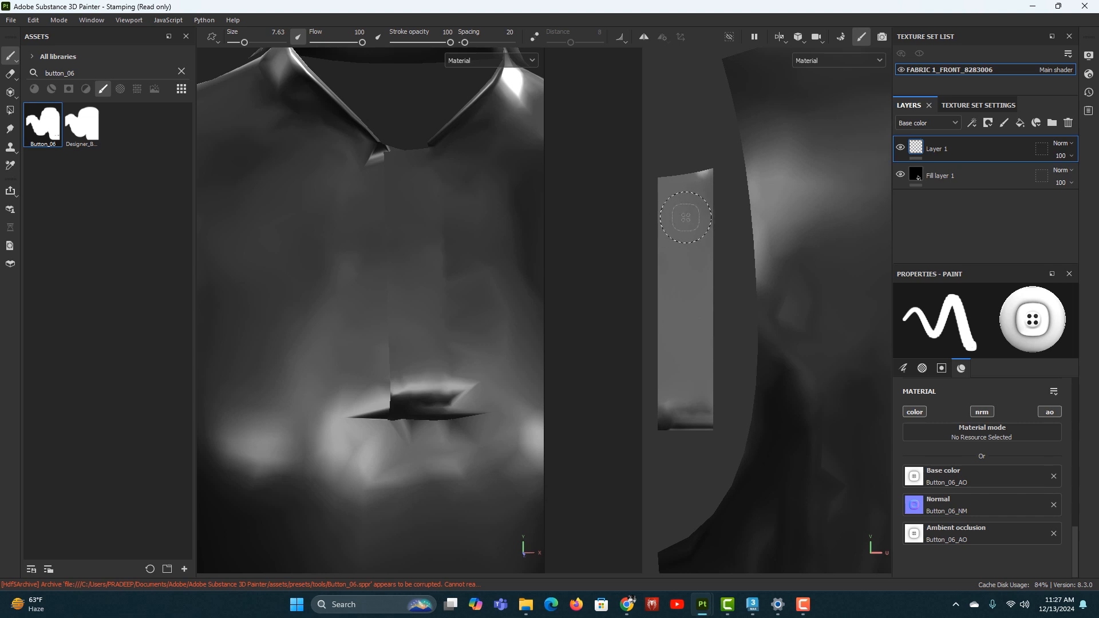
Show the red mesh wireframe over the polo shirt in the display settings
{"action": "left_click", "coordinate": [1089, 55]}
{"action": "scroll", "coordinate": [923, 331], "scroll_direction": "down", "scroll_amount": 10}
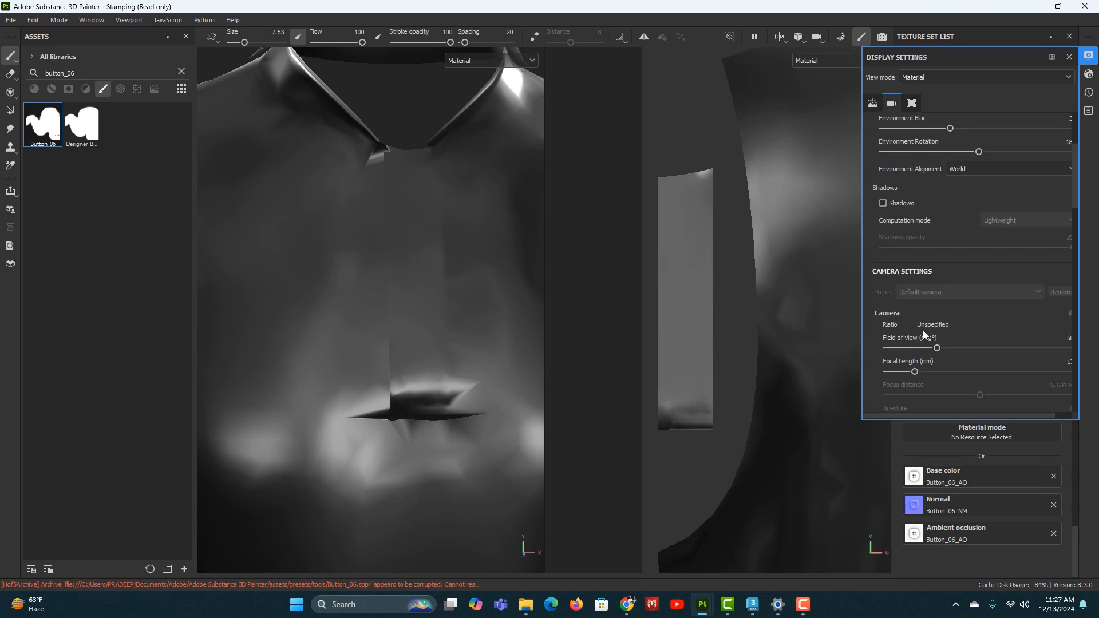
{"action": "scroll", "coordinate": [947, 350], "scroll_direction": "down", "scroll_amount": 12}
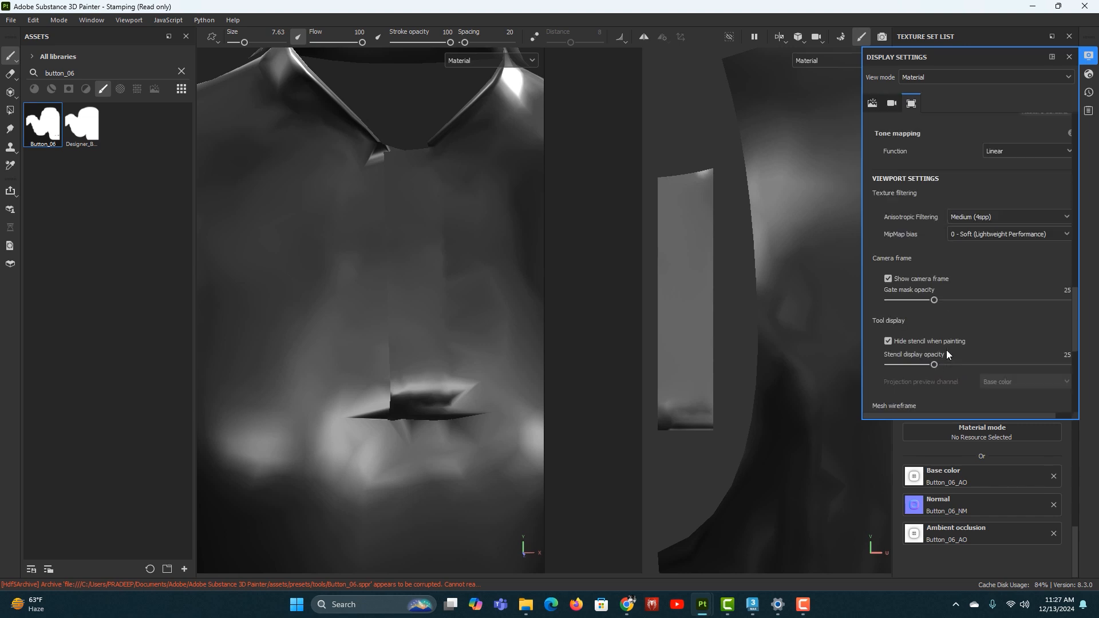
{"action": "left_click", "coordinate": [889, 255]}
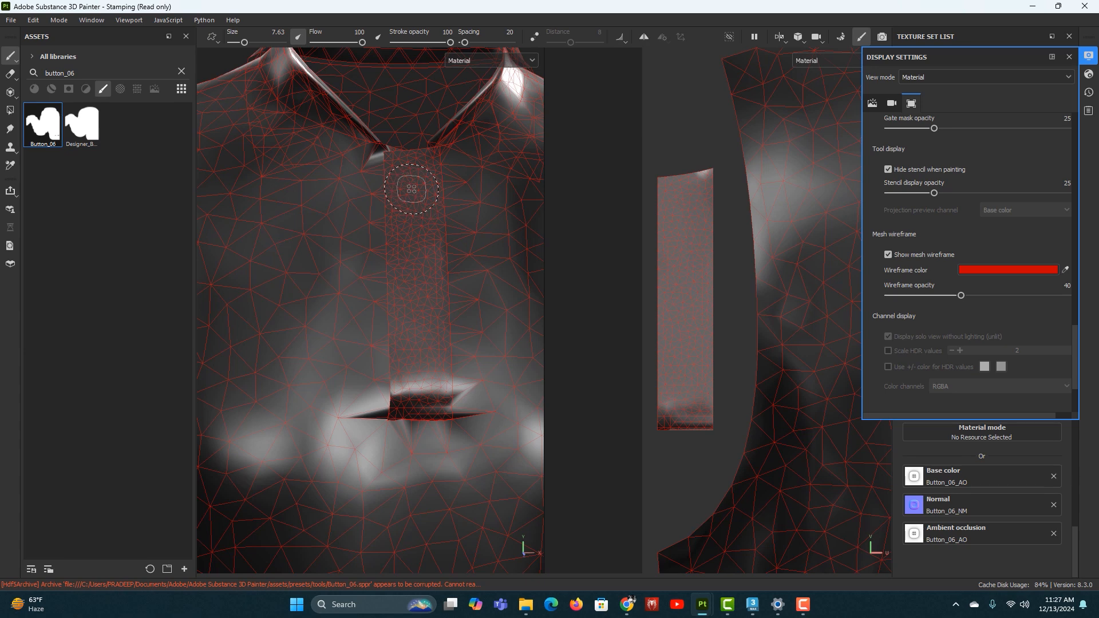
{"action": "scroll", "coordinate": [465, 309], "scroll_direction": "up", "scroll_amount": 5}
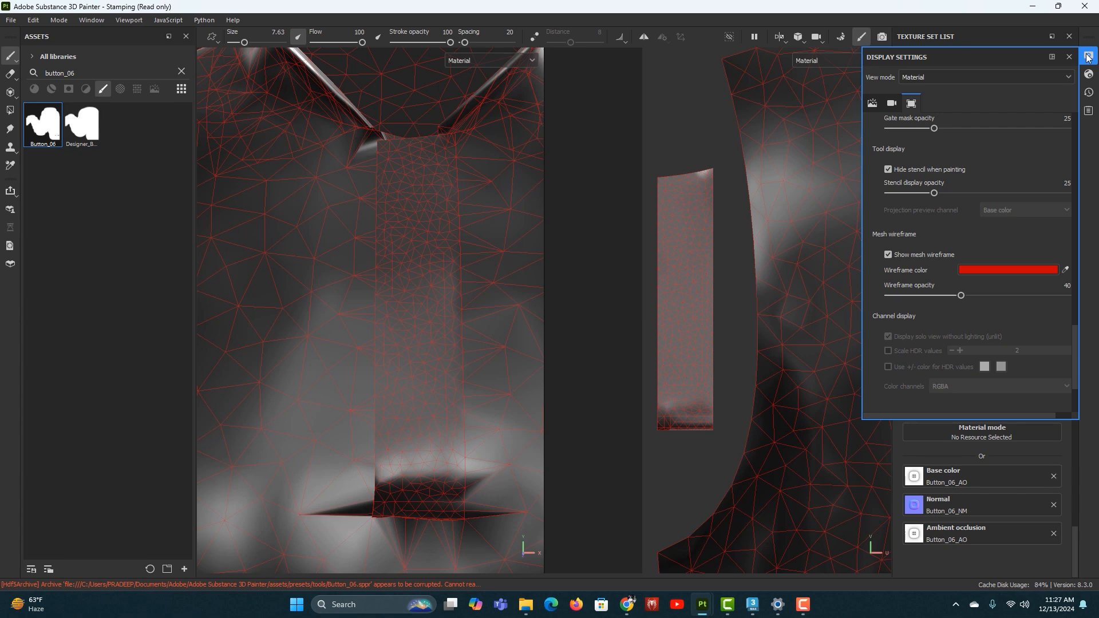
{"action": "left_click", "coordinate": [1067, 58]}
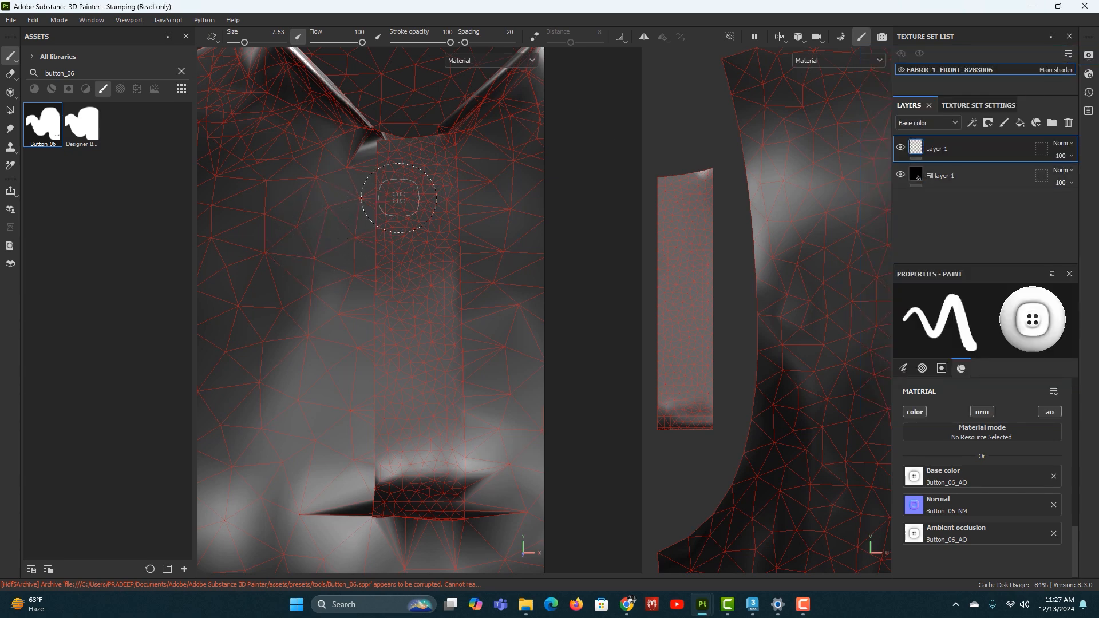
Stamp two buttons along the placket's centre line, one just below the collar and one in the lower half
{"action": "left_click", "coordinate": [415, 183]}
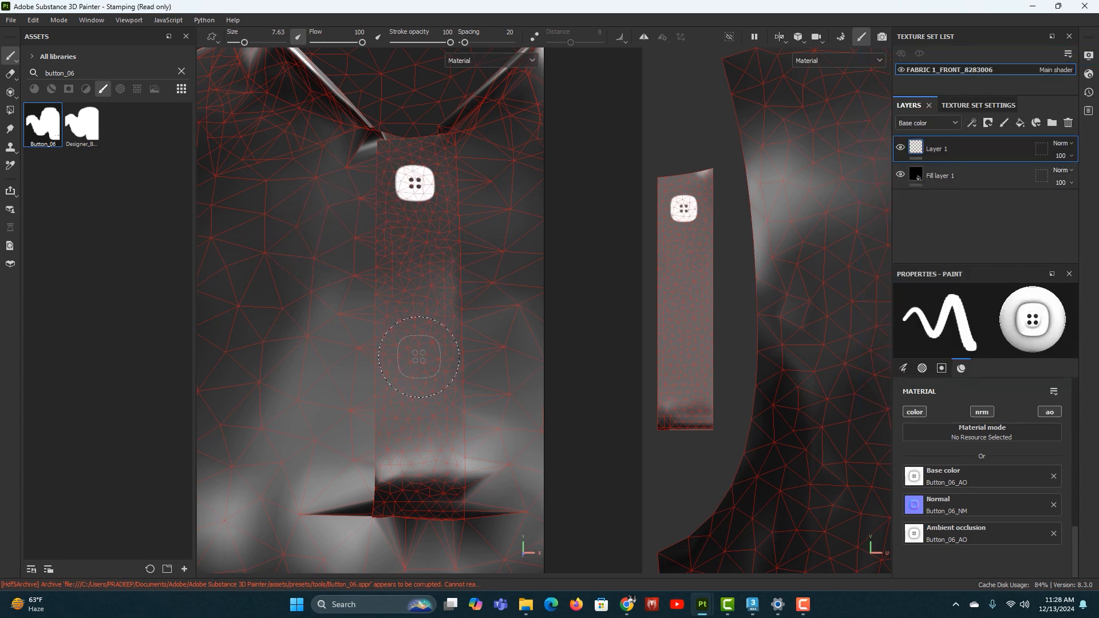
{"action": "left_click", "coordinate": [419, 356]}
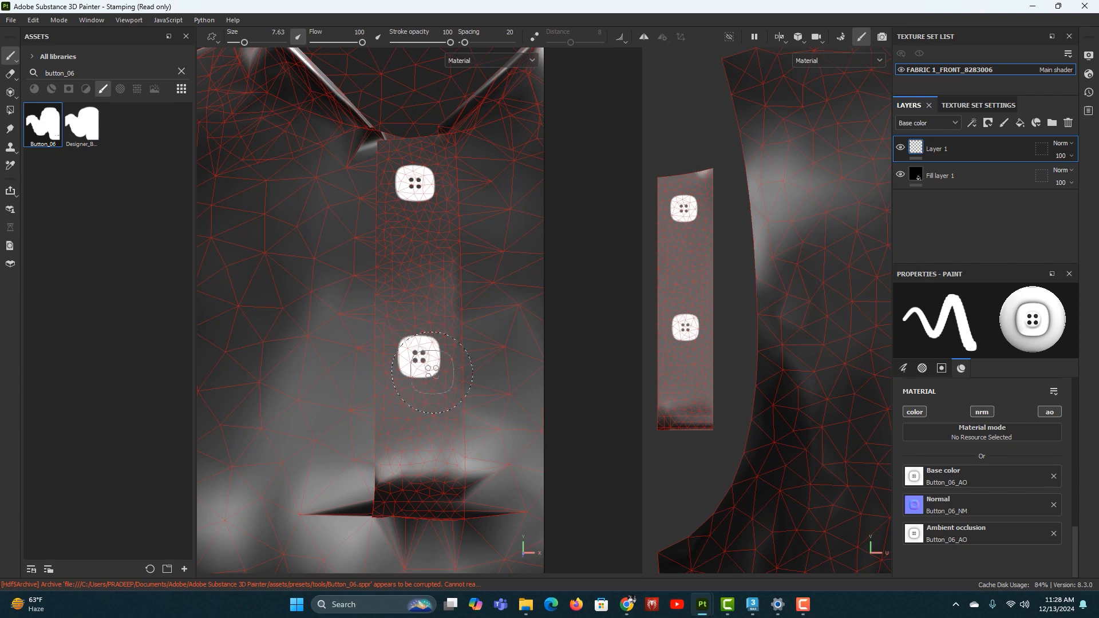
Examine the placement and shape of the two stamped buttons on the placket from several angles and distances
{"action": "right_click_drag", "start_coordinate": [356, 290], "coordinate": [350, 258], "text": "alt"}
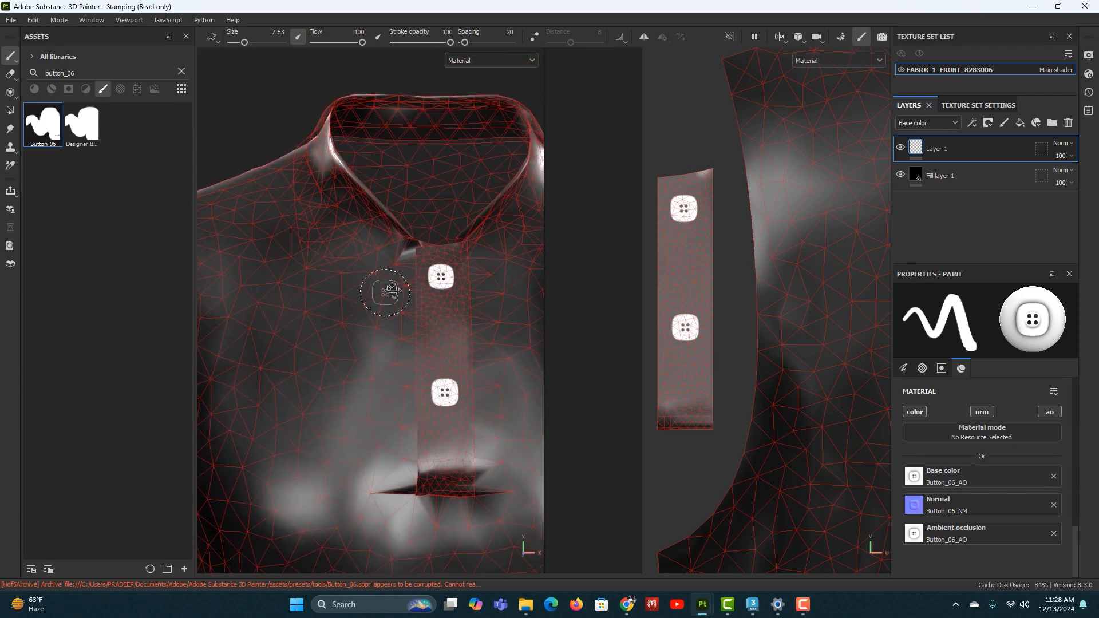
{"action": "left_click_drag", "start_coordinate": [386, 292], "coordinate": [434, 341], "text": "alt"}
{"action": "middle_click_drag", "start_coordinate": [459, 331], "coordinate": [435, 312], "text": "alt"}
{"action": "mouse_move", "coordinate": [435, 311]}
{"action": "right_mouse_down", "text": "alt"}
{"action": "mouse_move", "coordinate": [444, 367]}
{"action": "mouse_move", "coordinate": [623, 533]}
{"action": "right_mouse_up", "text": "alt"}
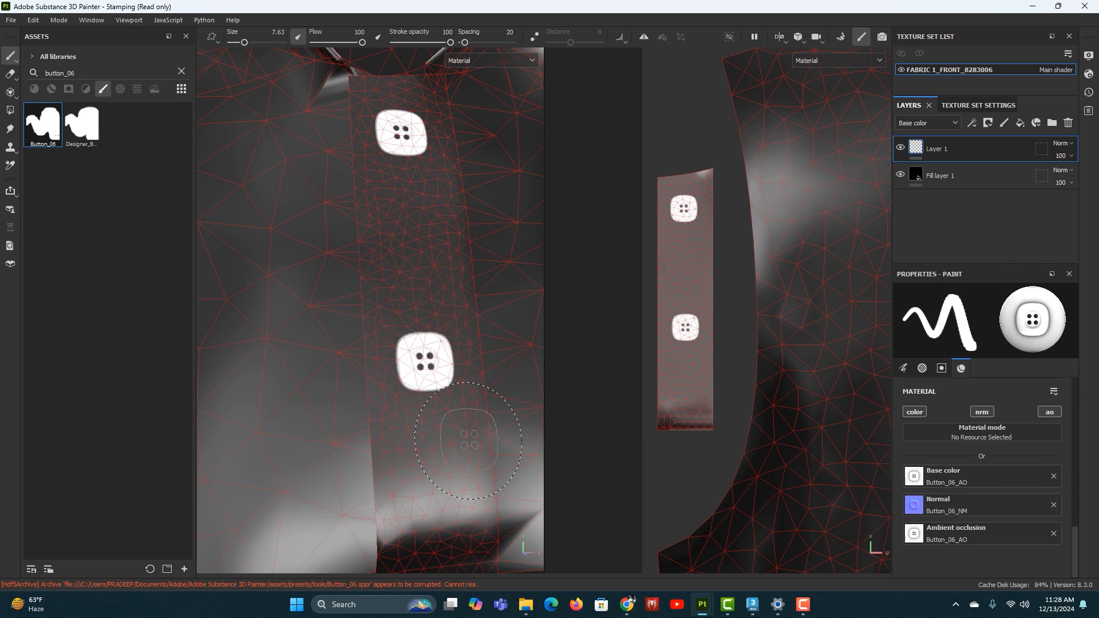
{"action": "right_click_drag", "start_coordinate": [479, 437], "coordinate": [454, 321], "text": "alt"}
{"action": "right_click_drag", "start_coordinate": [478, 395], "coordinate": [455, 339], "text": "alt"}
{"action": "middle_click_drag", "start_coordinate": [454, 338], "coordinate": [426, 293], "text": "alt"}
{"action": "mouse_move", "coordinate": [427, 294]}
{"action": "right_mouse_down", "text": "alt"}
{"action": "mouse_move", "coordinate": [447, 344]}
{"action": "mouse_move", "coordinate": [520, 395]}
{"action": "mouse_move", "coordinate": [358, 219]}
{"action": "right_mouse_up", "text": "alt"}
{"action": "middle_click_drag", "start_coordinate": [359, 219], "coordinate": [390, 242], "text": "alt"}
{"action": "mouse_move", "coordinate": [390, 243]}
{"action": "right_mouse_down", "text": "alt"}
{"action": "mouse_move", "coordinate": [441, 343]}
{"action": "mouse_move", "coordinate": [430, 287]}
{"action": "mouse_move", "coordinate": [469, 300]}
{"action": "right_mouse_up", "text": "alt"}
{"action": "middle_click_drag", "start_coordinate": [469, 301], "coordinate": [424, 217], "text": "alt"}
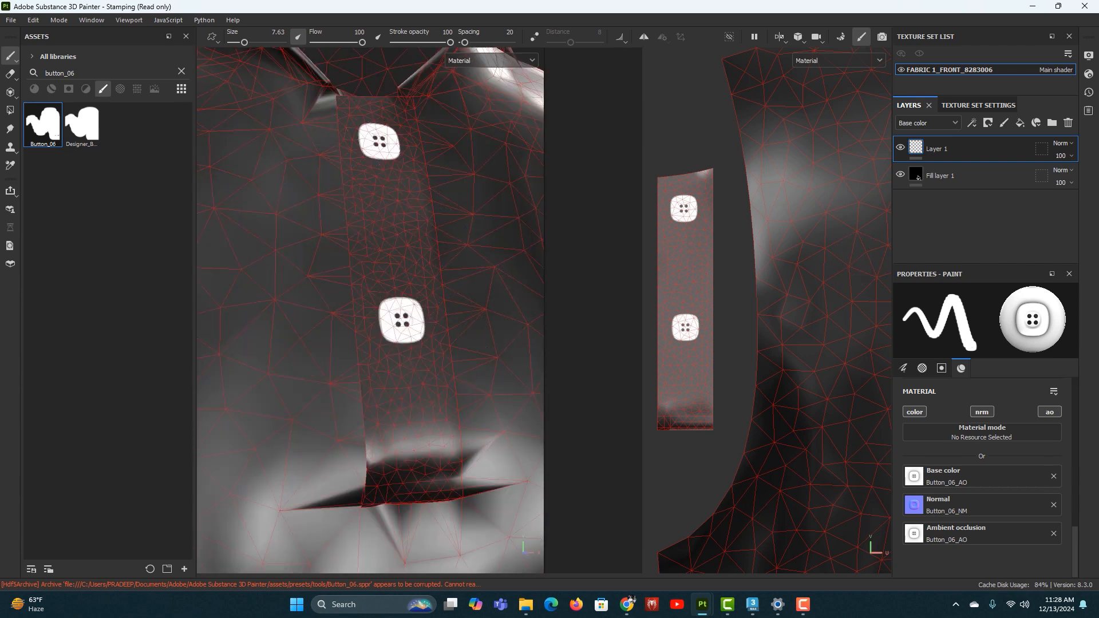
Hide the mesh wireframe and view the stamped buttons on the shirt front
{"action": "left_click", "coordinate": [1089, 56]}
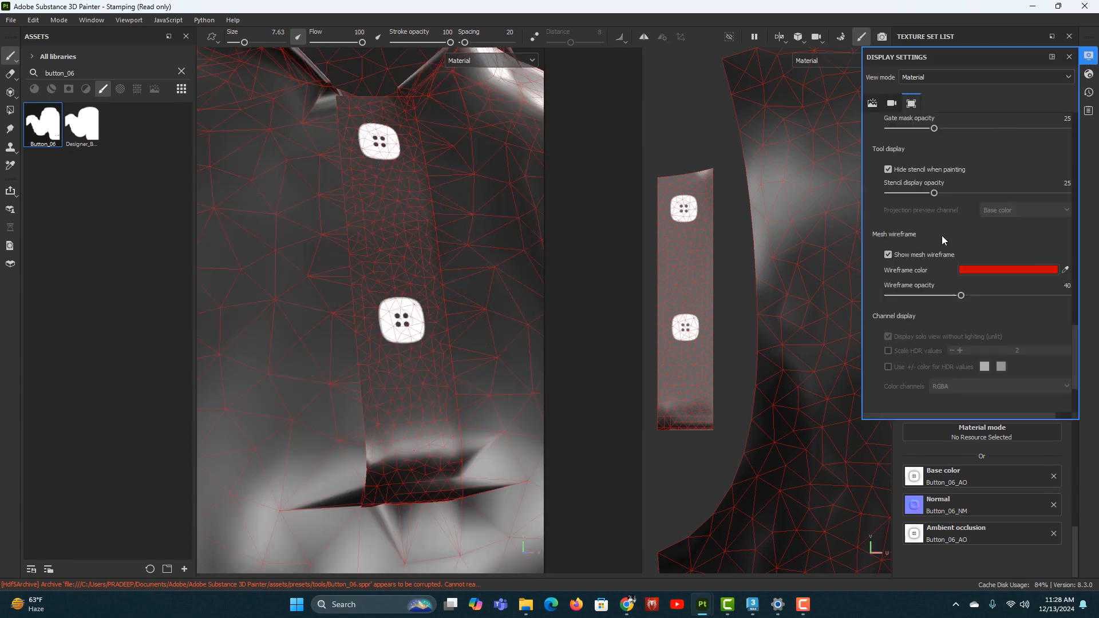
{"action": "left_click", "coordinate": [888, 255]}
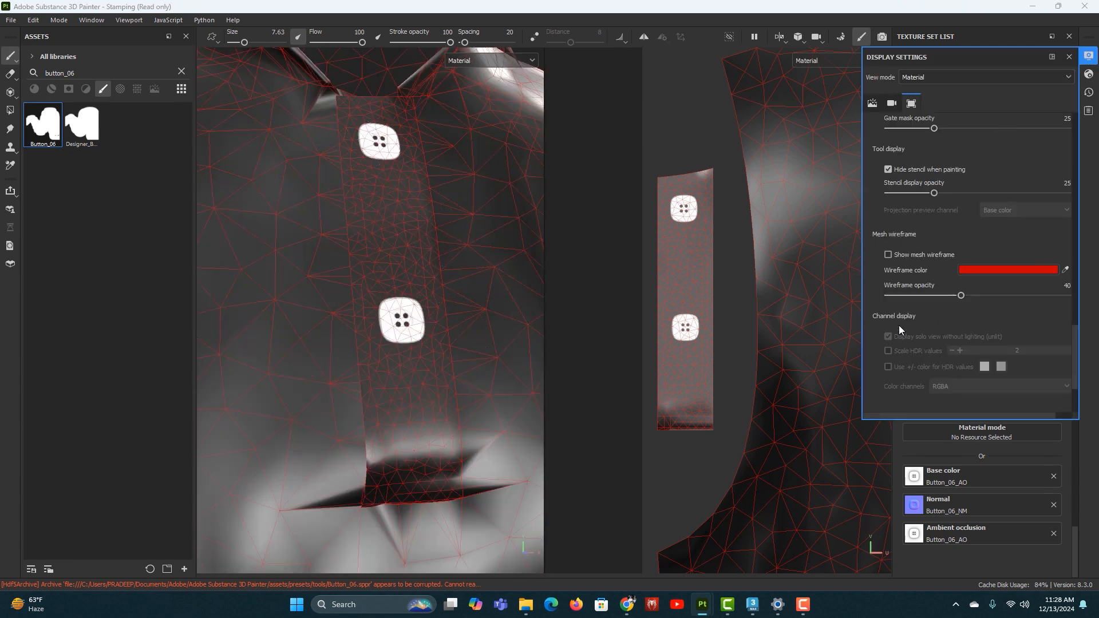
{"action": "left_click", "coordinate": [1069, 56]}
{"action": "right_click_drag", "start_coordinate": [383, 150], "coordinate": [343, 221], "text": "alt"}
{"action": "mouse_move", "coordinate": [366, 258]}
{"action": "left_mouse_down", "text": "alt"}
{"action": "mouse_move", "coordinate": [346, 275]}
{"action": "mouse_move", "coordinate": [369, 276]}
{"action": "left_mouse_up", "text": "alt"}
{"action": "right_click_drag", "start_coordinate": [437, 306], "coordinate": [422, 229], "text": "alt"}
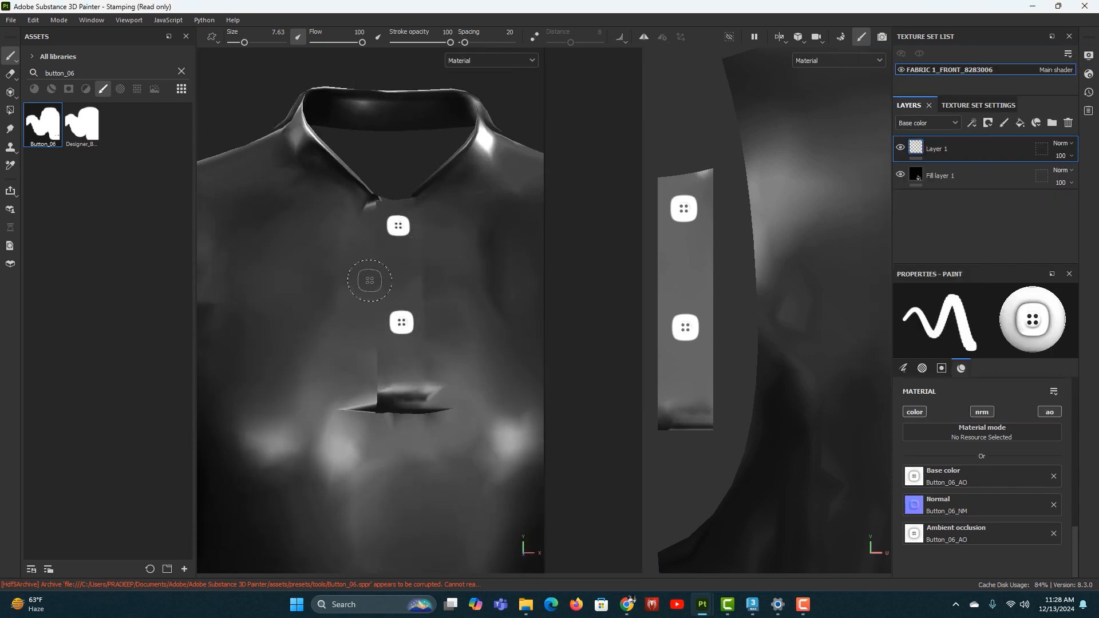
{"action": "right_click_drag", "start_coordinate": [471, 308], "coordinate": [450, 303], "text": "alt"}
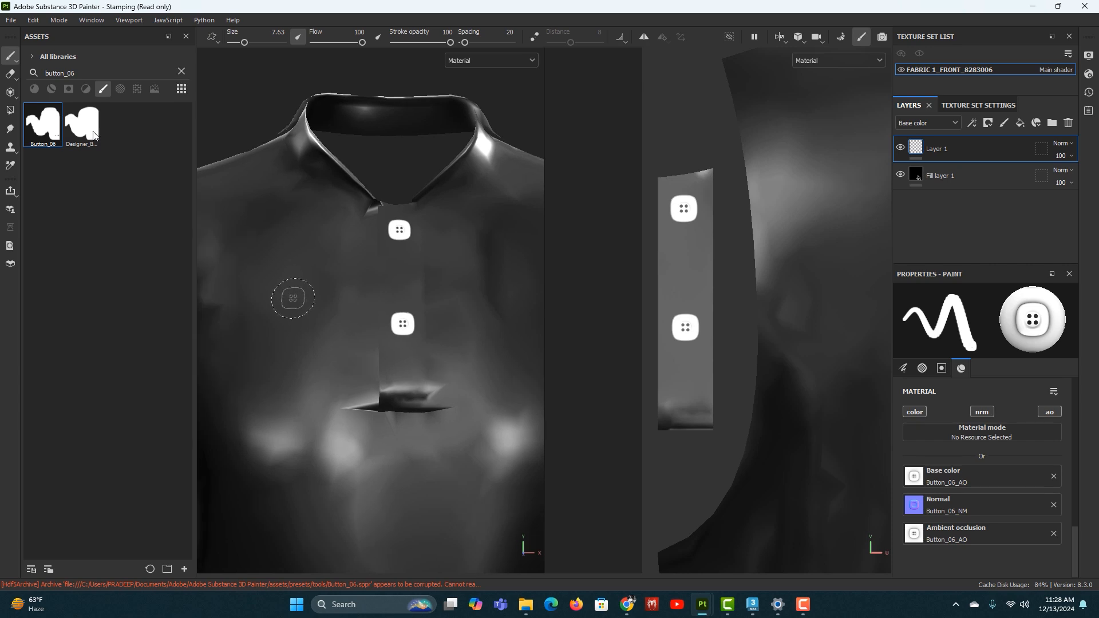
Create a new texture export output template and name it Test
{"action": "left_click", "coordinate": [16, 21]}
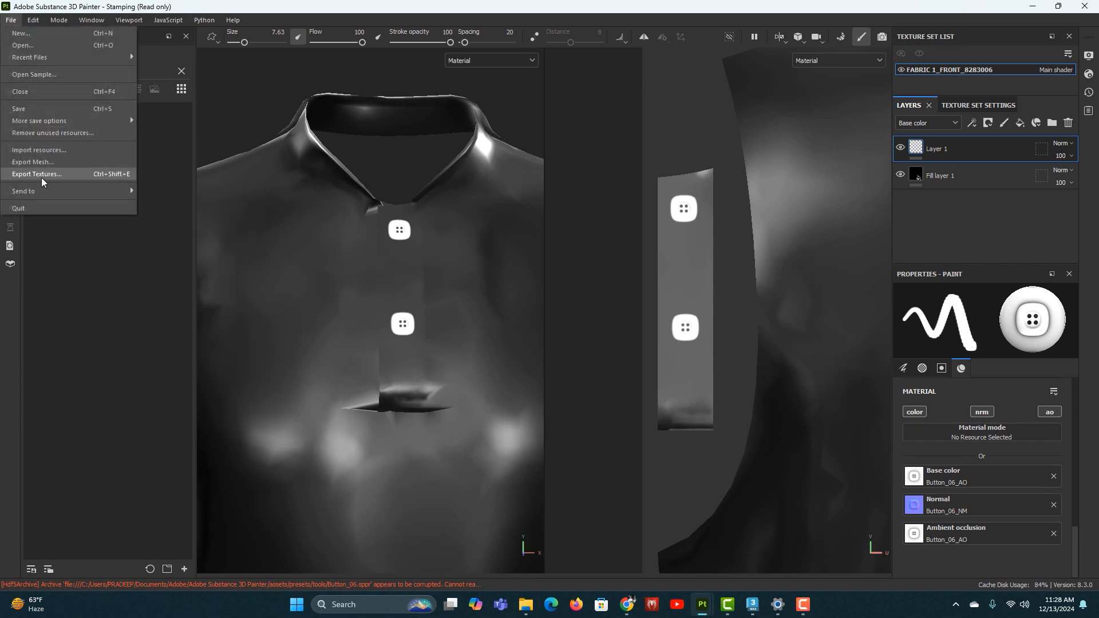
{"action": "left_click", "coordinate": [42, 174]}
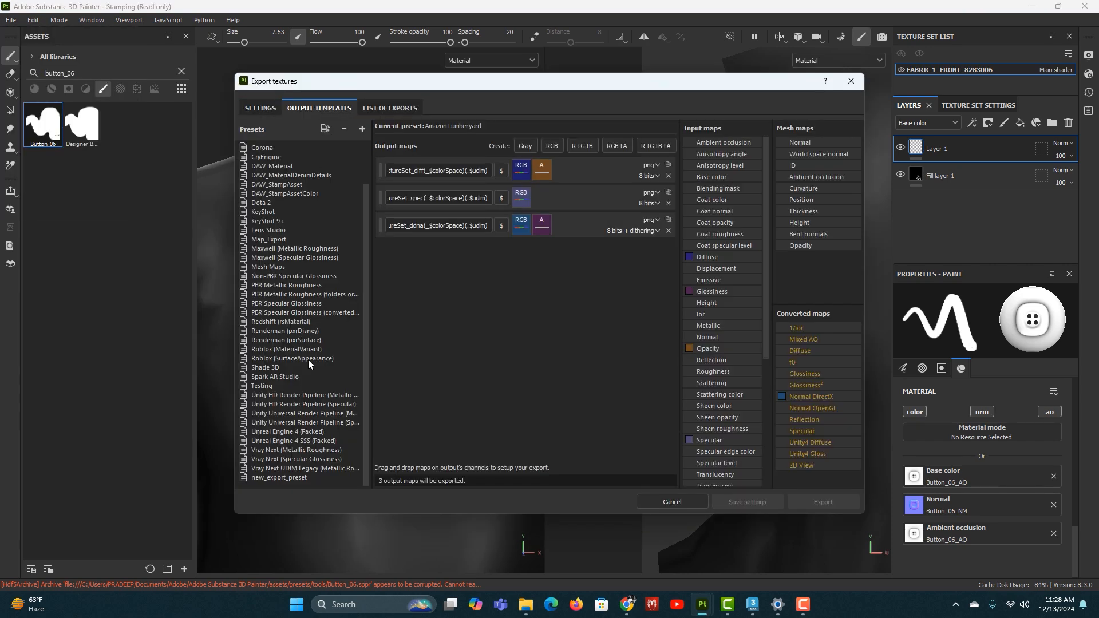
{"action": "left_click", "coordinate": [361, 129]}
{"action": "double_click", "coordinate": [285, 477]}
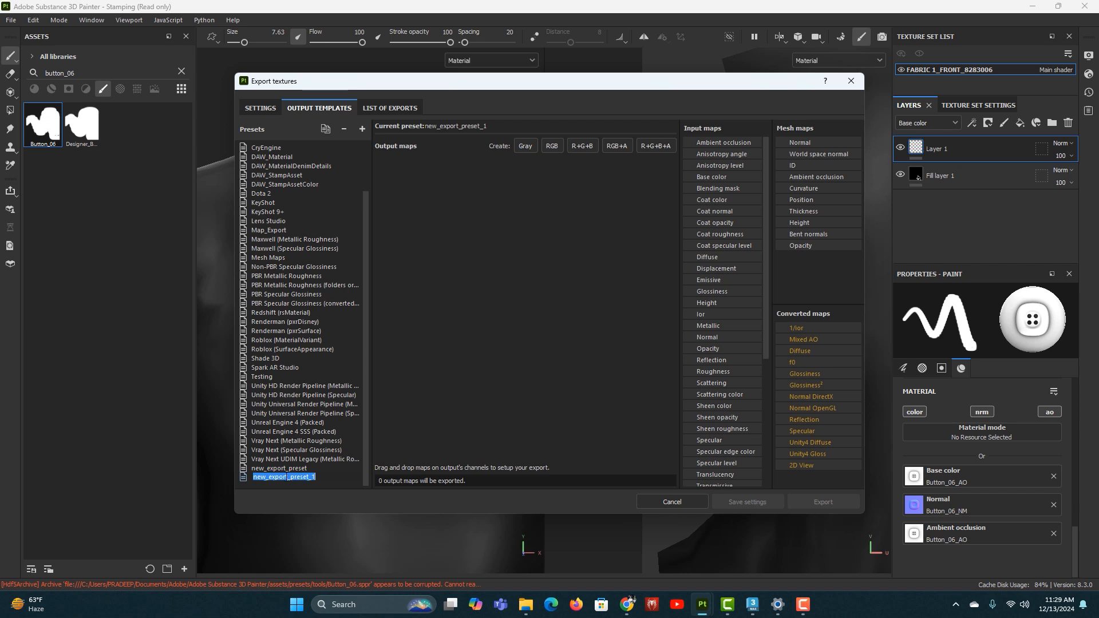
{"action": "type", "text": "Test"}
{"action": "key", "text": "Return"}
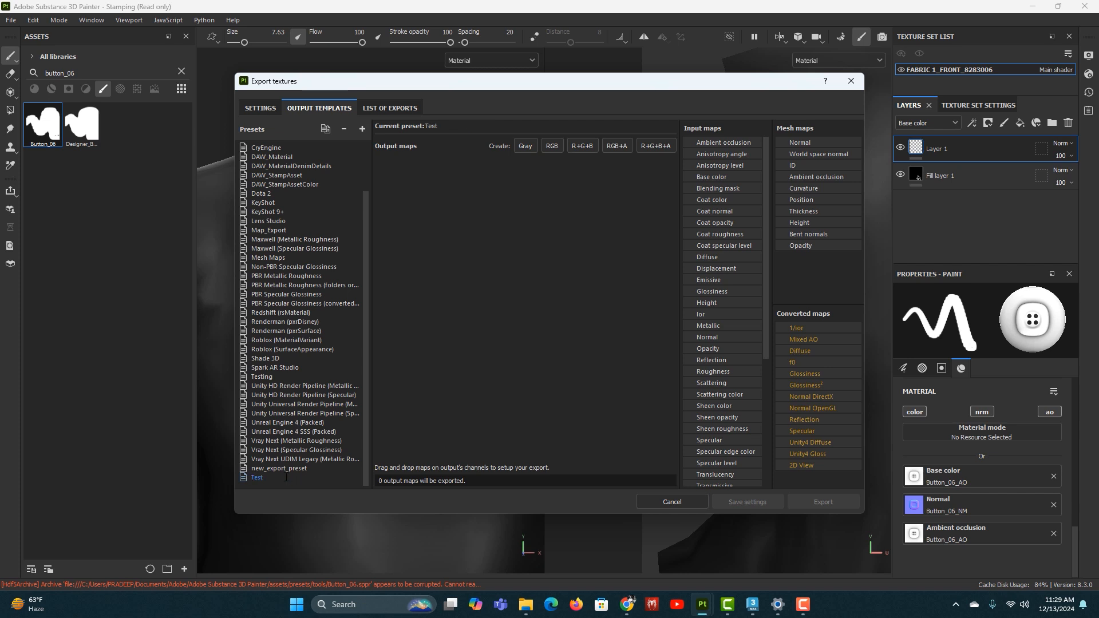
Add an RGB output map to the Test template and assign Base color to its RGB channels
{"action": "left_click", "coordinate": [551, 147]}
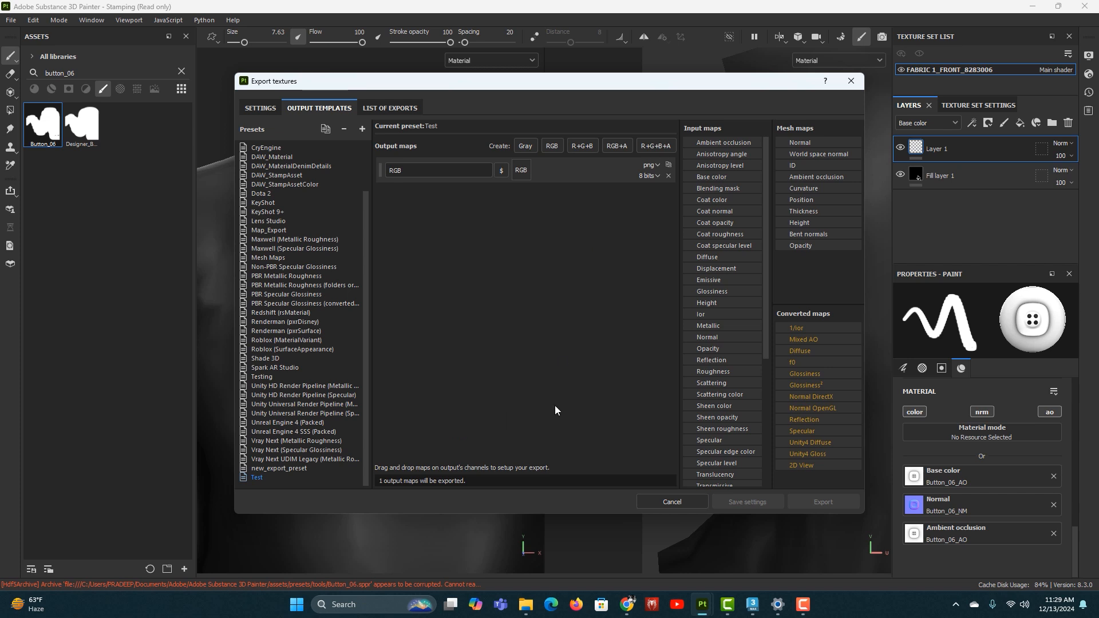
{"action": "left_click", "coordinate": [521, 171]}
{"action": "left_click", "coordinate": [557, 194]}
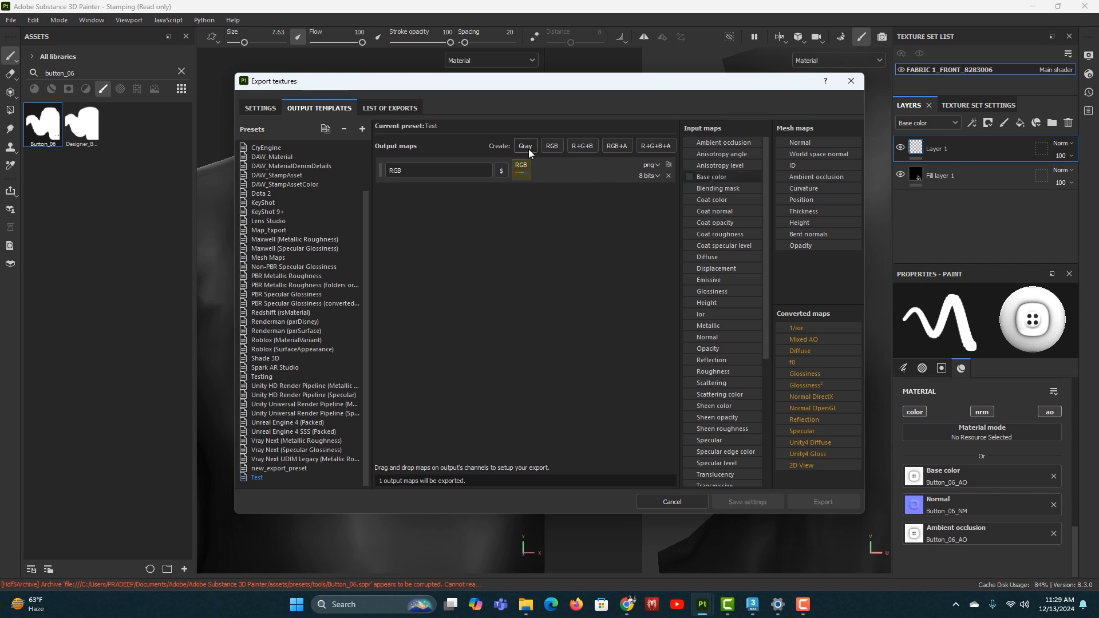
Add a grayscale output map to the Test template and assign Ambient occlusion to its gray channel
{"action": "left_click", "coordinate": [528, 145]}
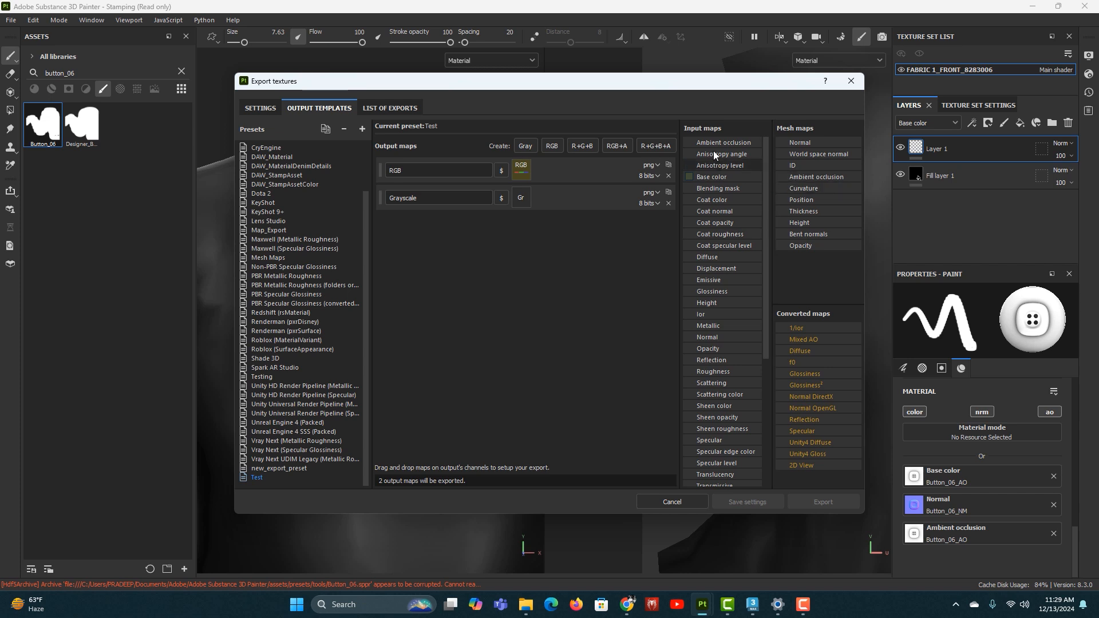
{"action": "left_click_drag", "start_coordinate": [714, 143], "coordinate": [524, 201]}
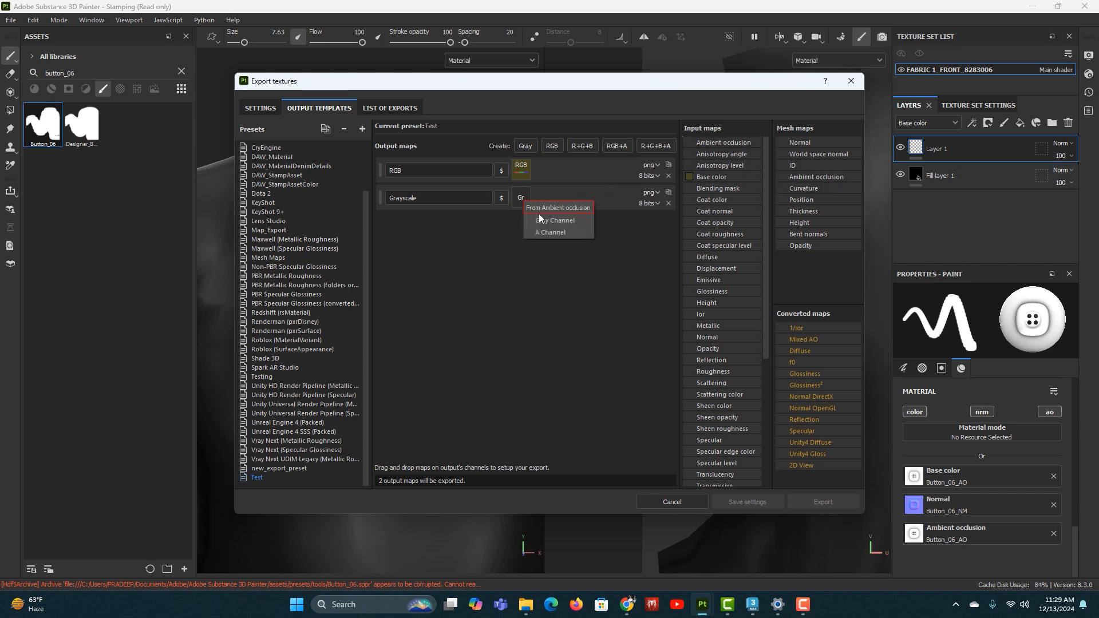
{"action": "left_click", "coordinate": [544, 221]}
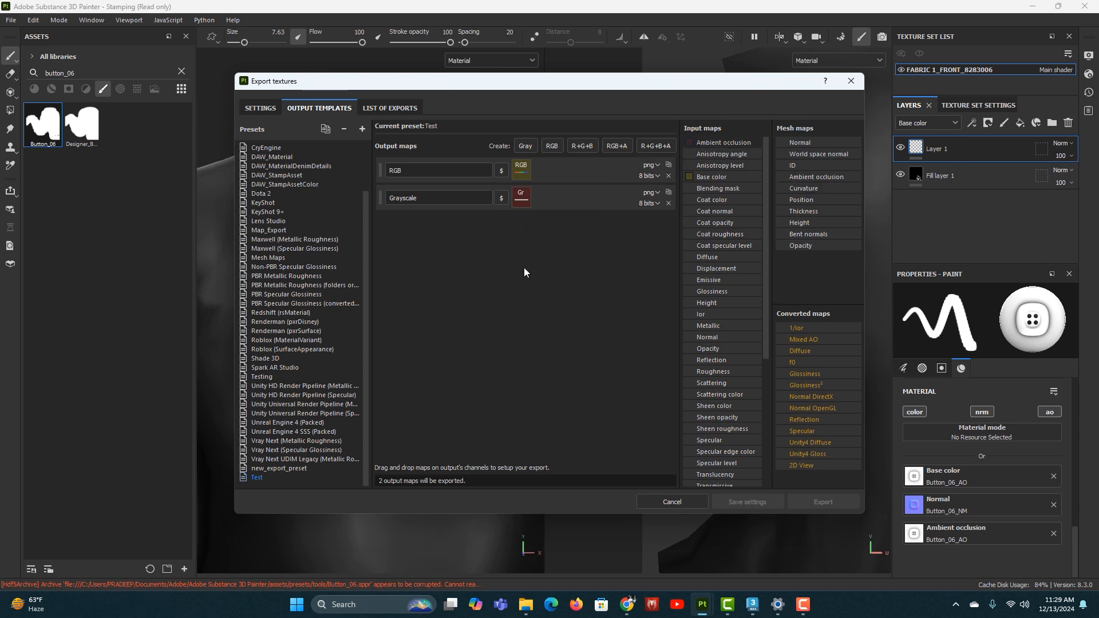
Add a second RGB output map to the Test template and assign Normal to its RGB channels
{"action": "left_click", "coordinate": [552, 146]}
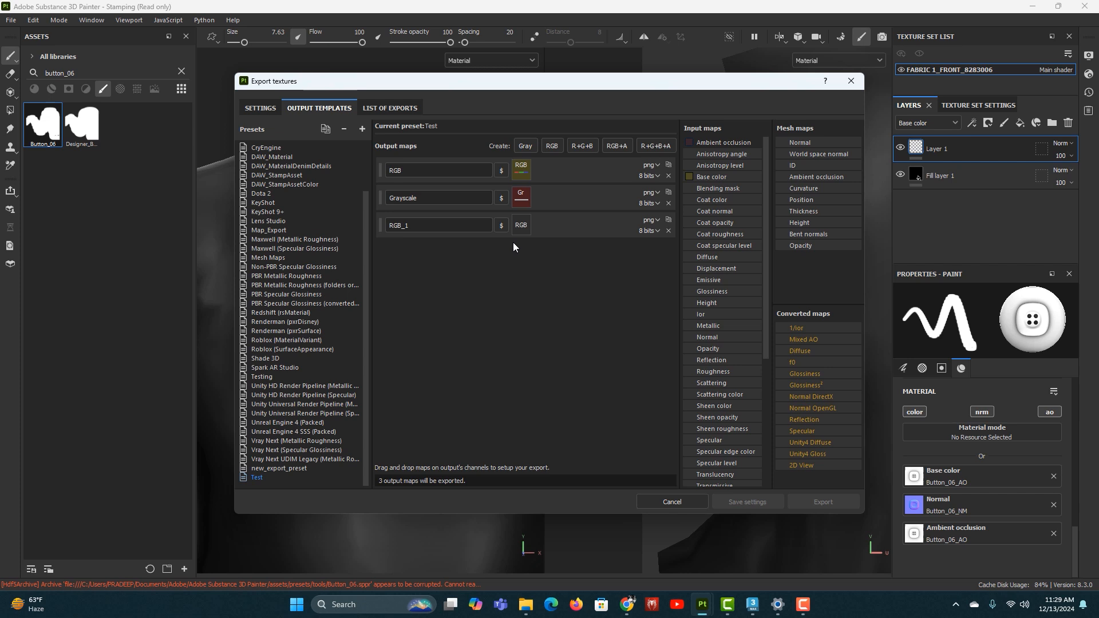
{"action": "left_click_drag", "start_coordinate": [713, 335], "coordinate": [526, 226]}
{"action": "left_click", "coordinate": [547, 243]}
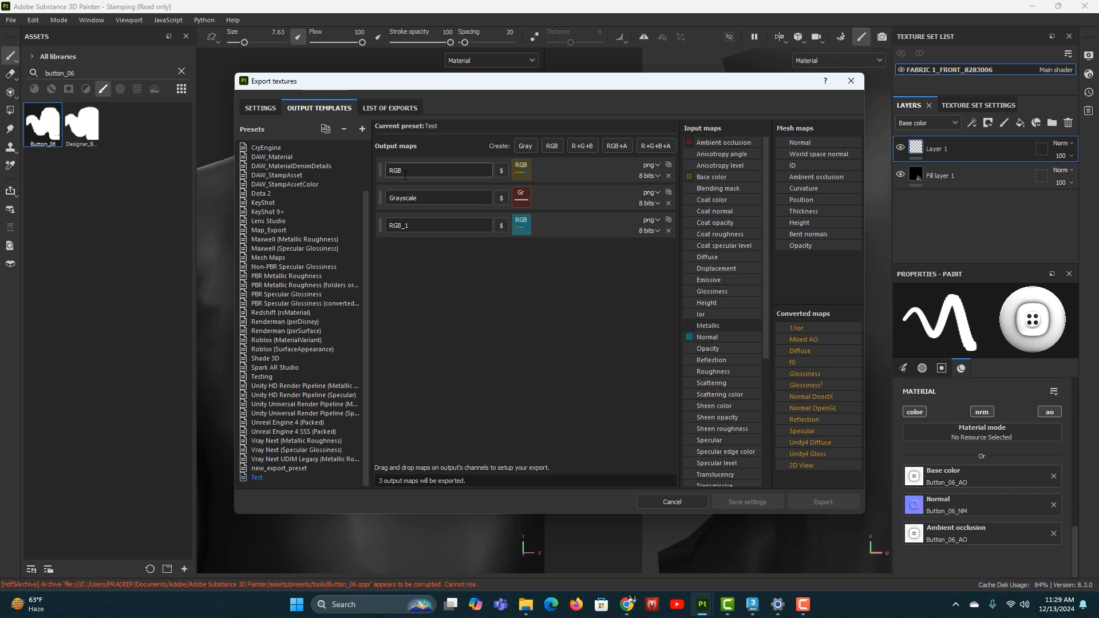
Name the base color output map Mask, the ambient occlusion map Texture and the normal map Normal
{"action": "double_click", "coordinate": [405, 172]}
{"action": "type", "text": "Mask"}
{"action": "double_click", "coordinate": [384, 197]}
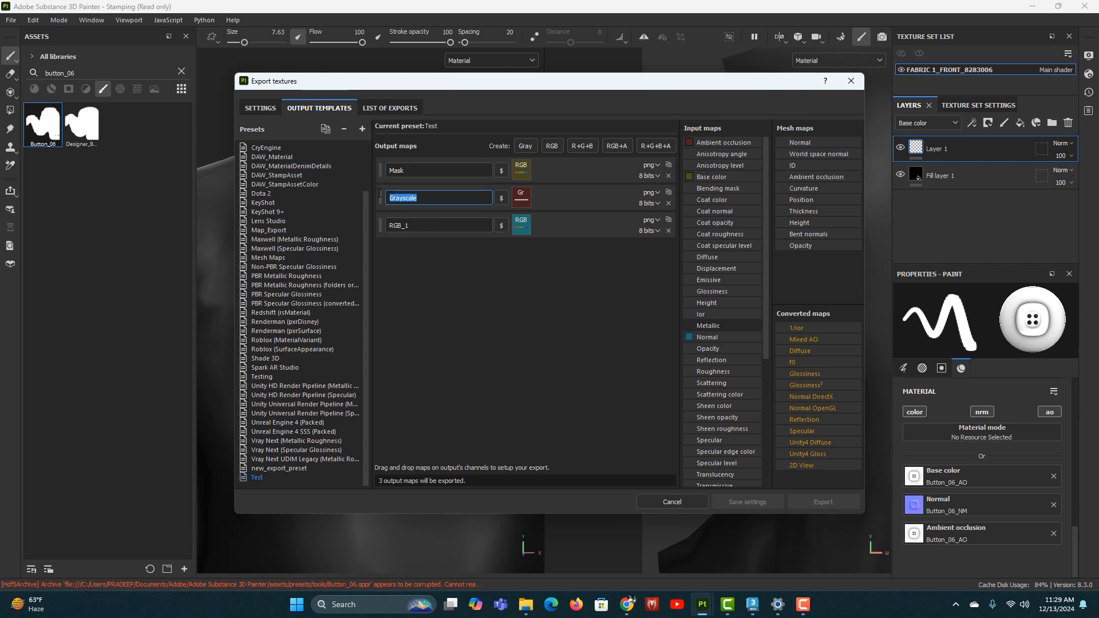
{"action": "type", "text": "Texture"}
{"action": "key", "text": "Tab"}
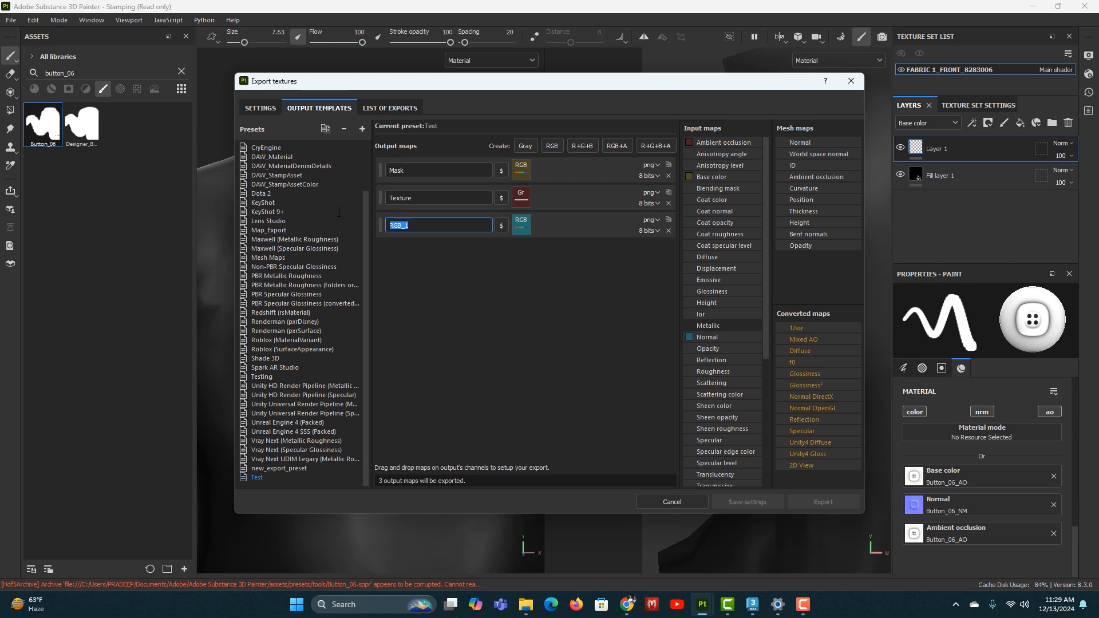
{"action": "type", "text": "Normal"}
{"action": "left_click", "coordinate": [479, 314]}
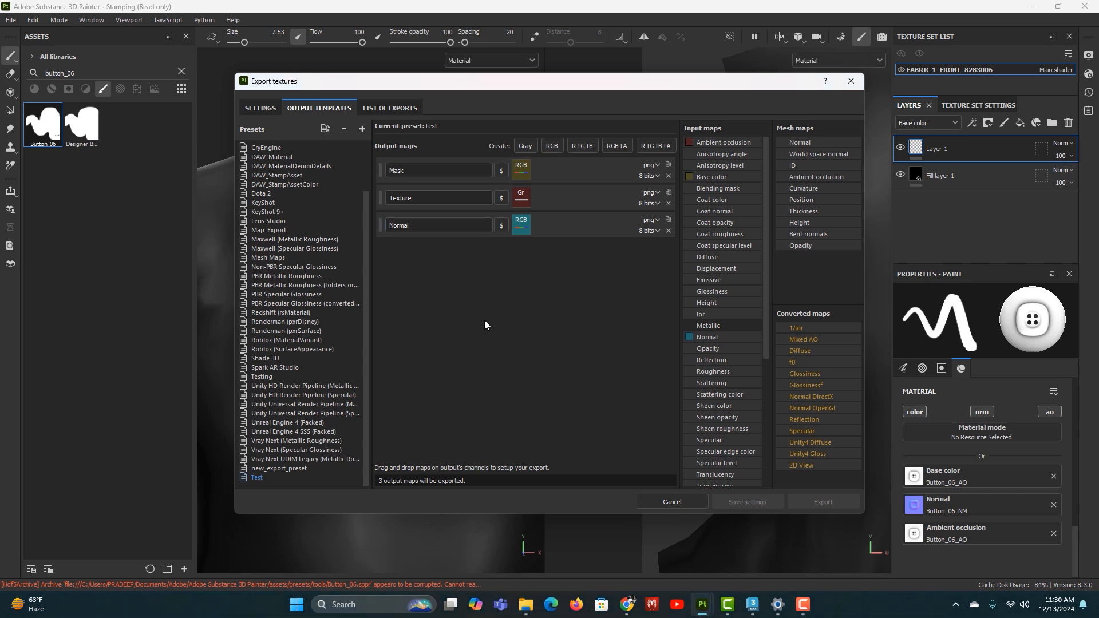
Check the export settings and list of exports, and export the Mask, Normal and Texture maps as JPEG files with the Test template
{"action": "left_click", "coordinate": [260, 108]}
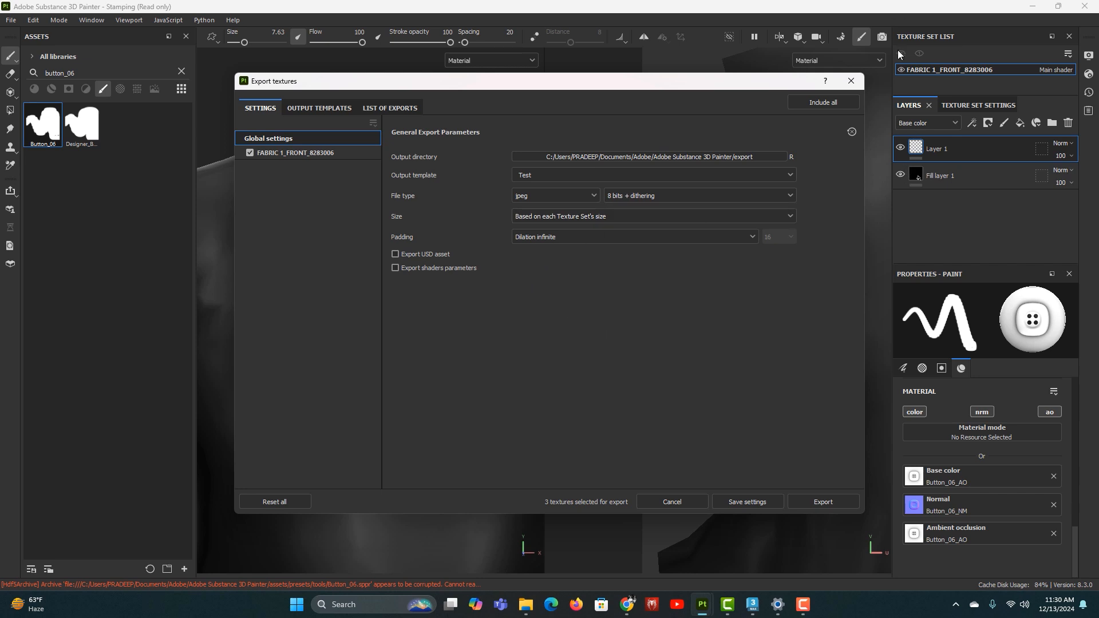
{"action": "left_click", "coordinate": [389, 108]}
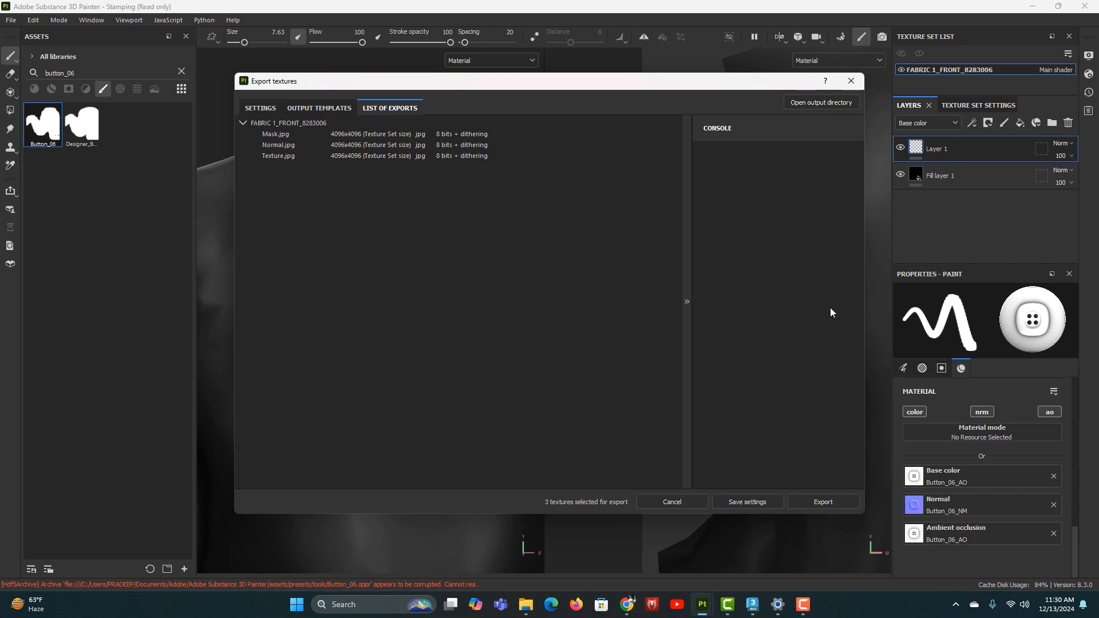
{"action": "left_click", "coordinate": [821, 503]}
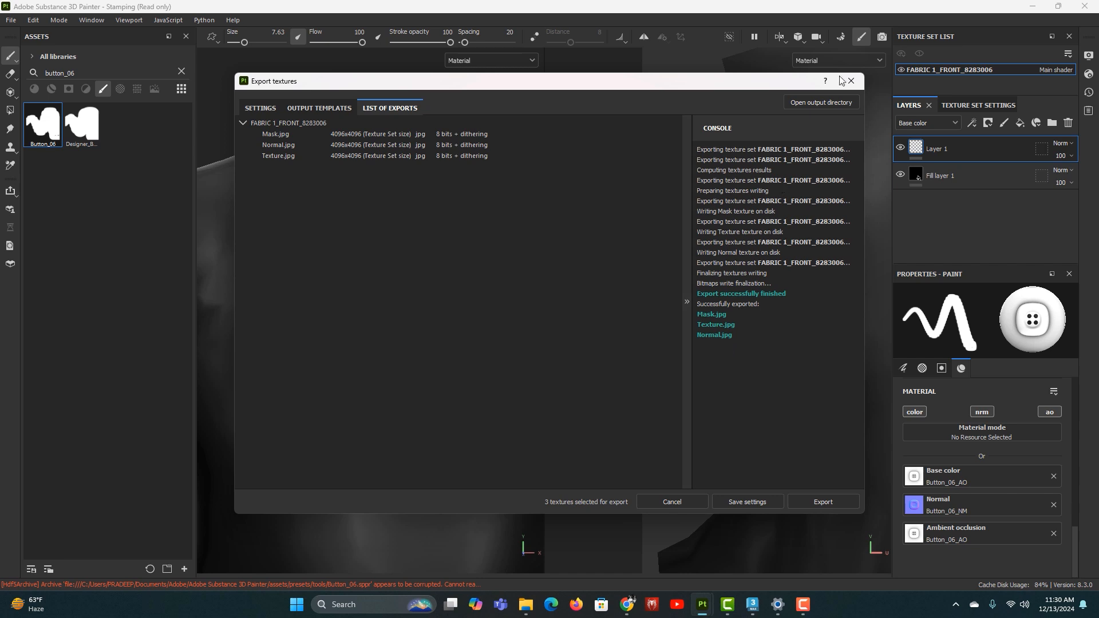
Open the export output folder and inspect the exported Mask and Normal images
{"action": "left_click", "coordinate": [822, 102]}
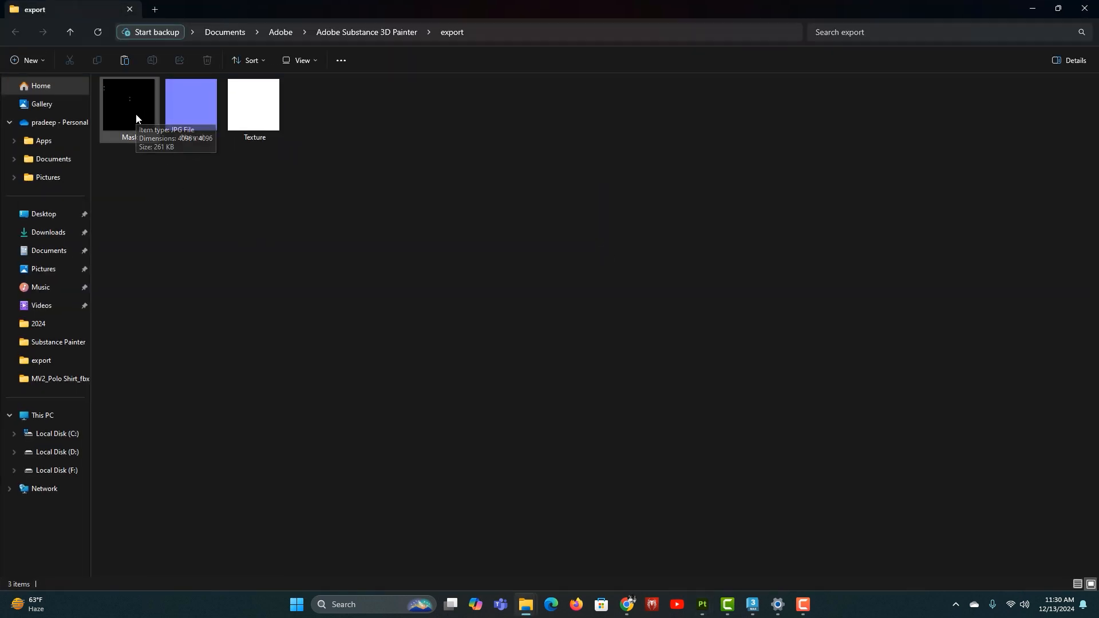
{"action": "double_click", "coordinate": [136, 115]}
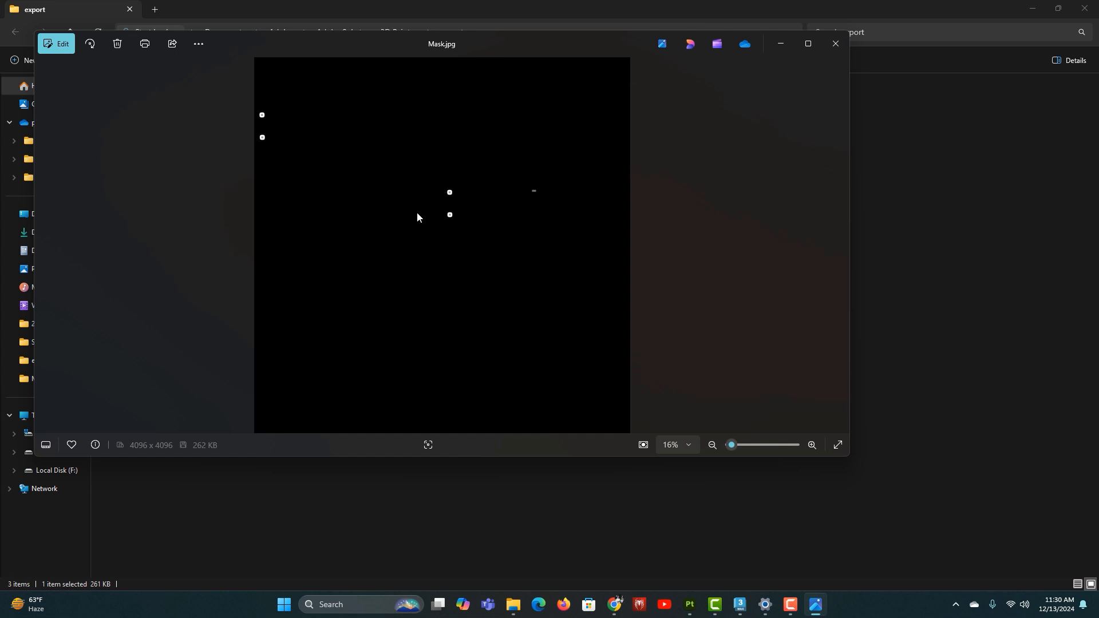
{"action": "left_click", "coordinate": [836, 43]}
{"action": "double_click", "coordinate": [203, 133]}
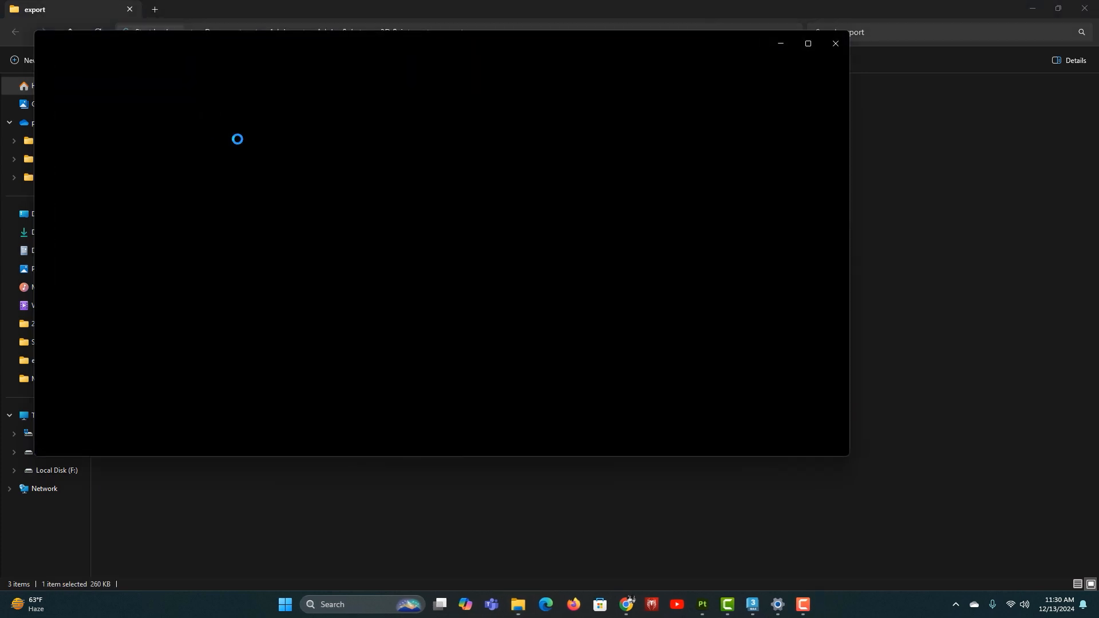
{"action": "scroll", "coordinate": [107, 137], "scroll_direction": "up", "scroll_amount": 3}
{"action": "key", "text": "Left"}
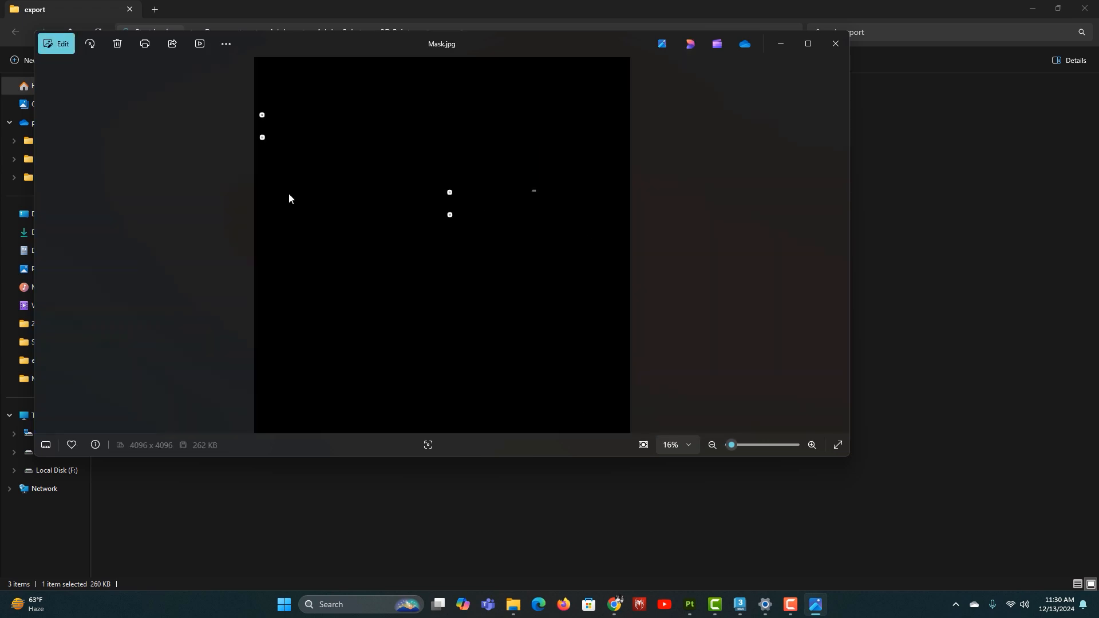
Examine the button details in the exported Normal and Texture images up close
{"action": "left_click", "coordinate": [836, 43]}
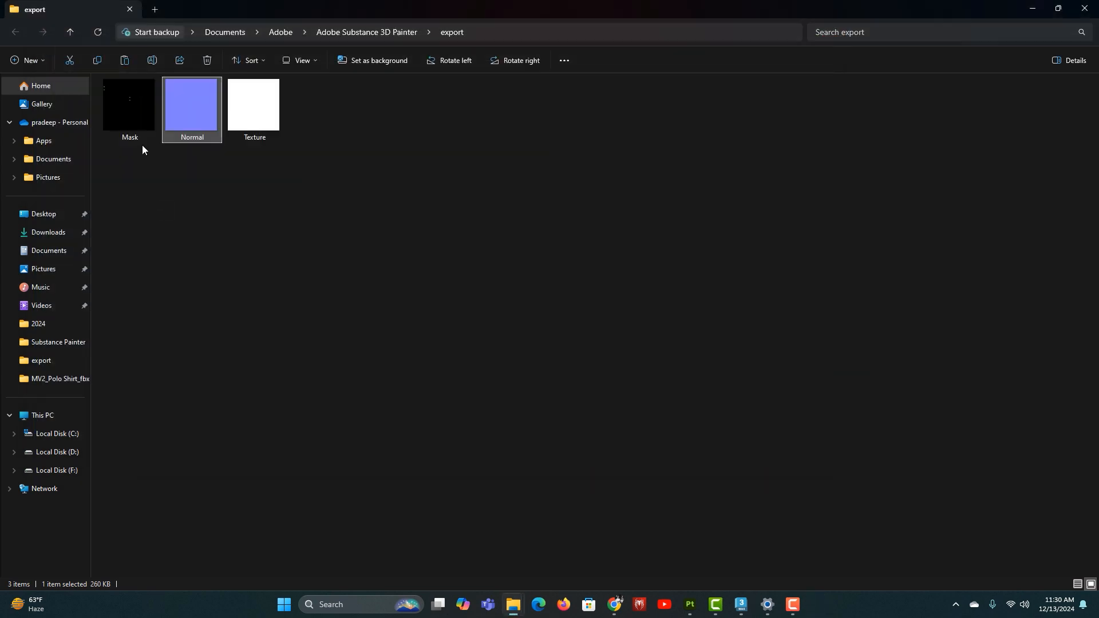
{"action": "double_click", "coordinate": [180, 106]}
{"action": "scroll", "coordinate": [164, 123], "scroll_direction": "up", "scroll_amount": 4}
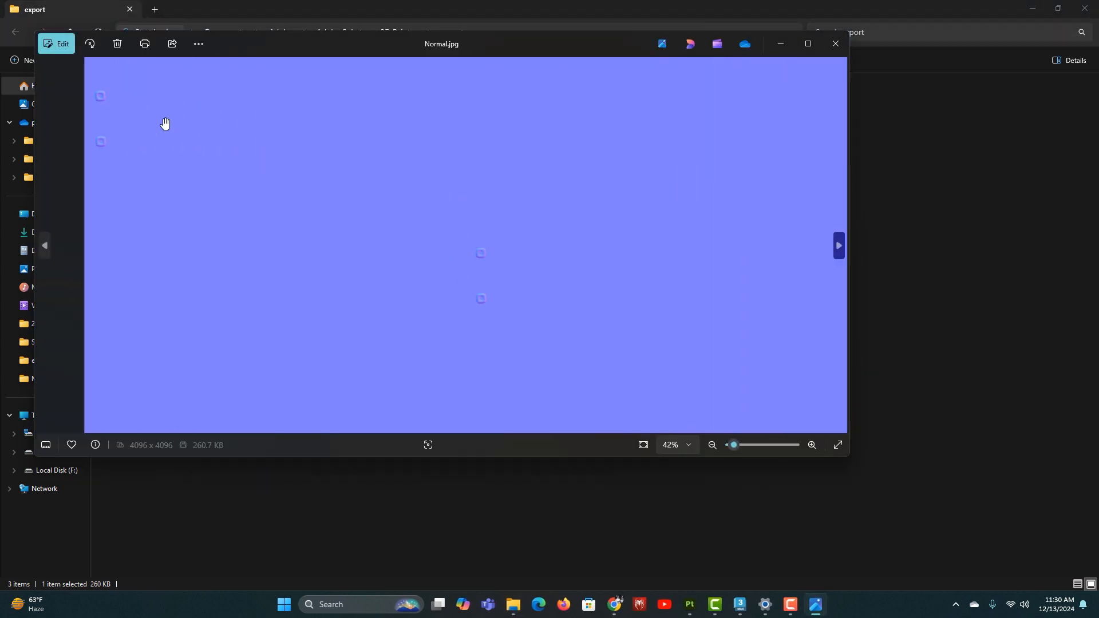
{"action": "left_click_drag", "start_coordinate": [108, 105], "coordinate": [622, 269]}
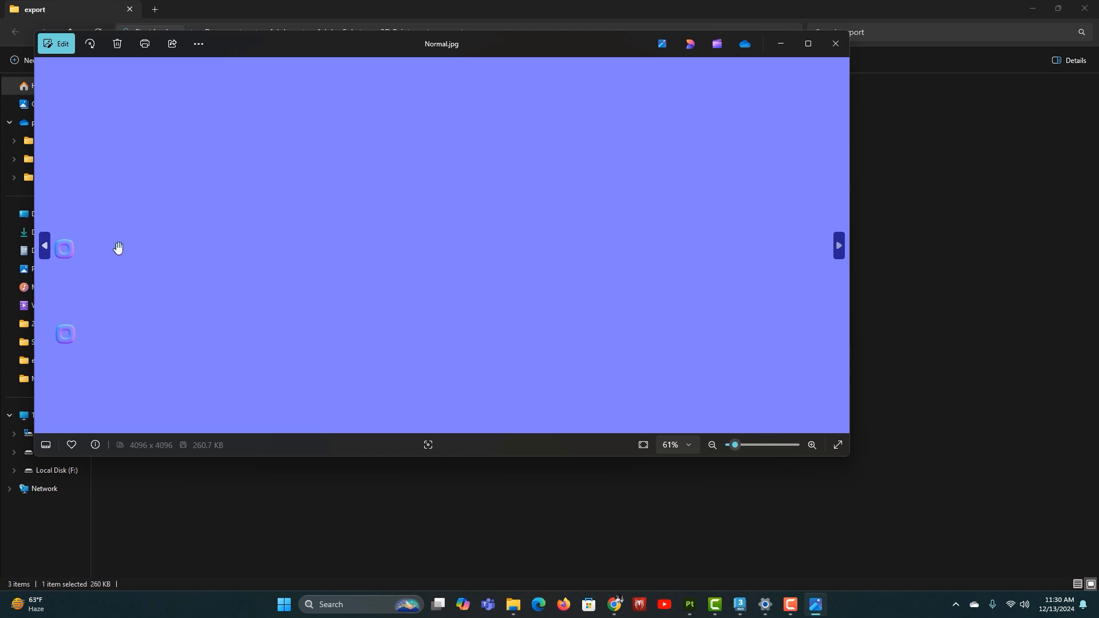
{"action": "scroll", "coordinate": [94, 339], "scroll_direction": "up", "scroll_amount": 2}
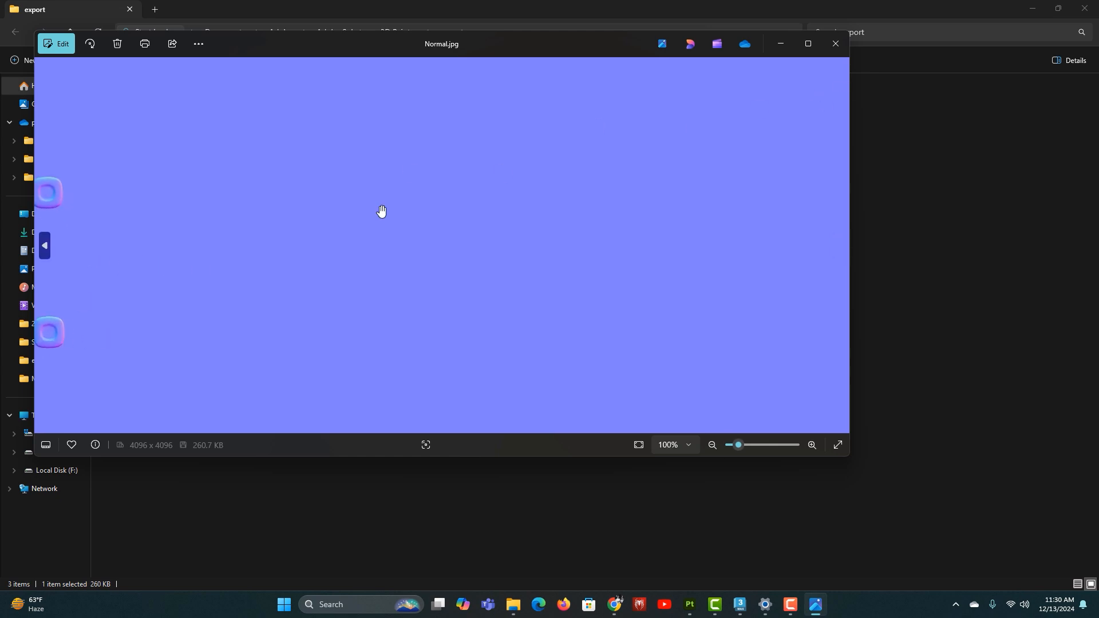
{"action": "left_click", "coordinate": [836, 45]}
{"action": "double_click", "coordinate": [272, 113]}
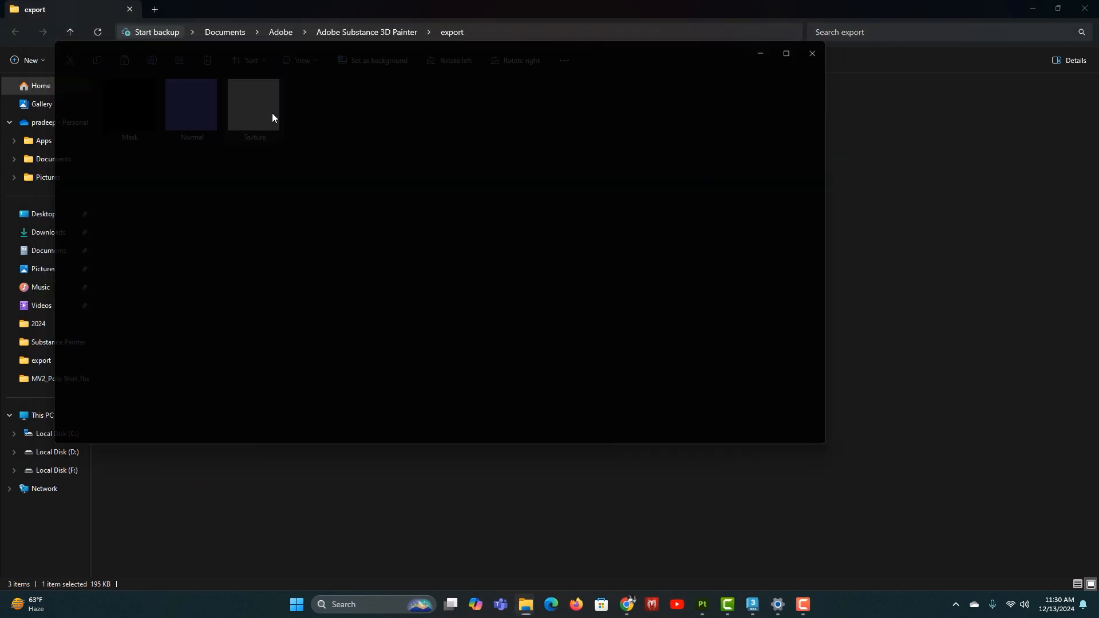
{"action": "scroll", "coordinate": [160, 105], "scroll_direction": "up", "scroll_amount": 5}
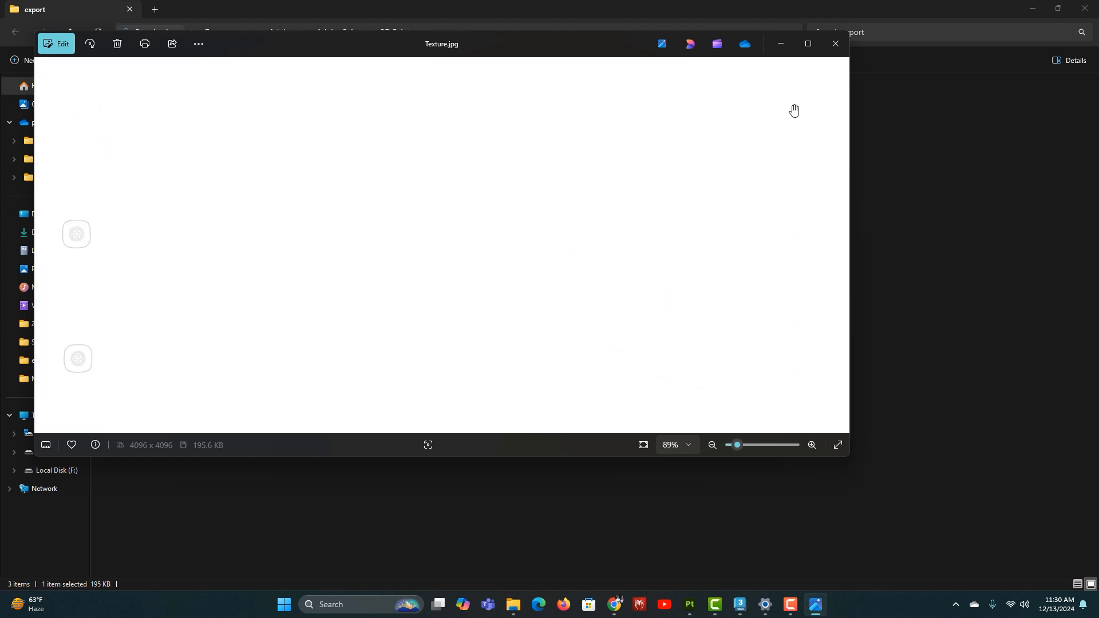
{"action": "left_click", "coordinate": [824, 54]}
{"action": "left_click", "coordinate": [174, 214]}
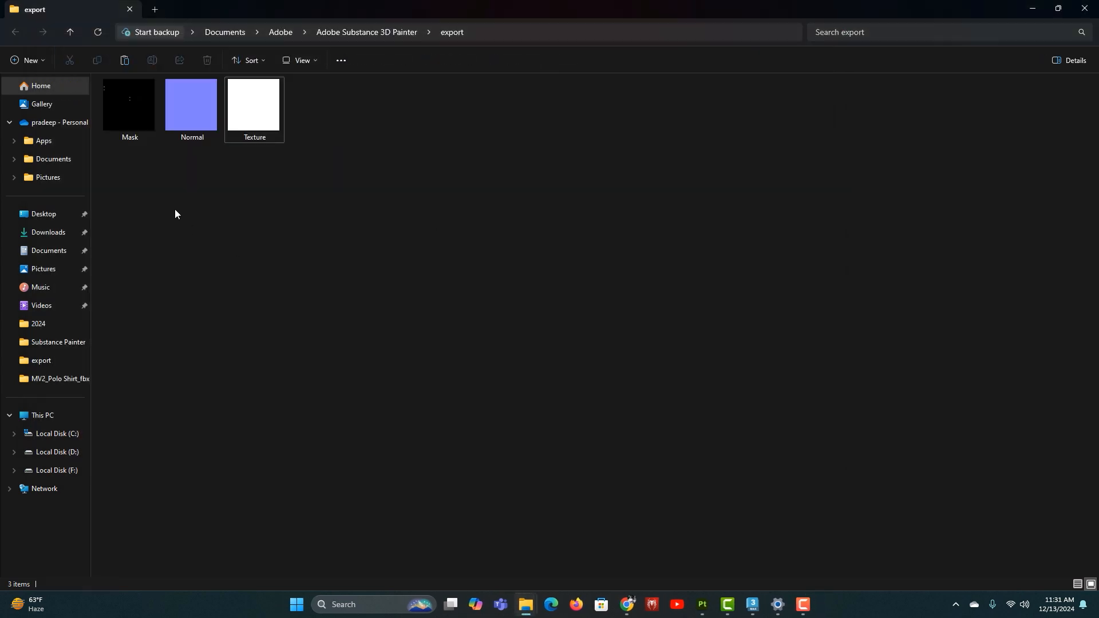
{"action": "left_click_drag", "start_coordinate": [323, 151], "coordinate": [427, 129]}
{"action": "left_click", "coordinate": [560, 260]}
Switch to Substance 3D Painter and start a new project with the ASM - PBR Metallic Roughness template, 4096 resolution and OpenGL normal map format
{"action": "left_click", "coordinate": [702, 604]}
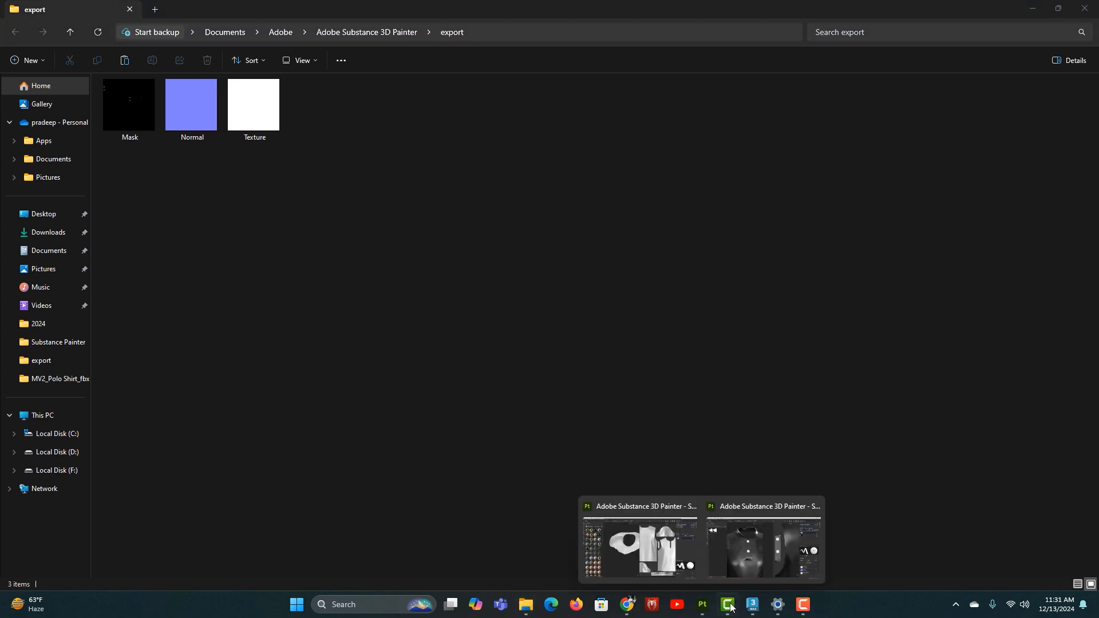
{"action": "left_click", "coordinate": [741, 570]}
{"action": "left_click", "coordinate": [859, 80]}
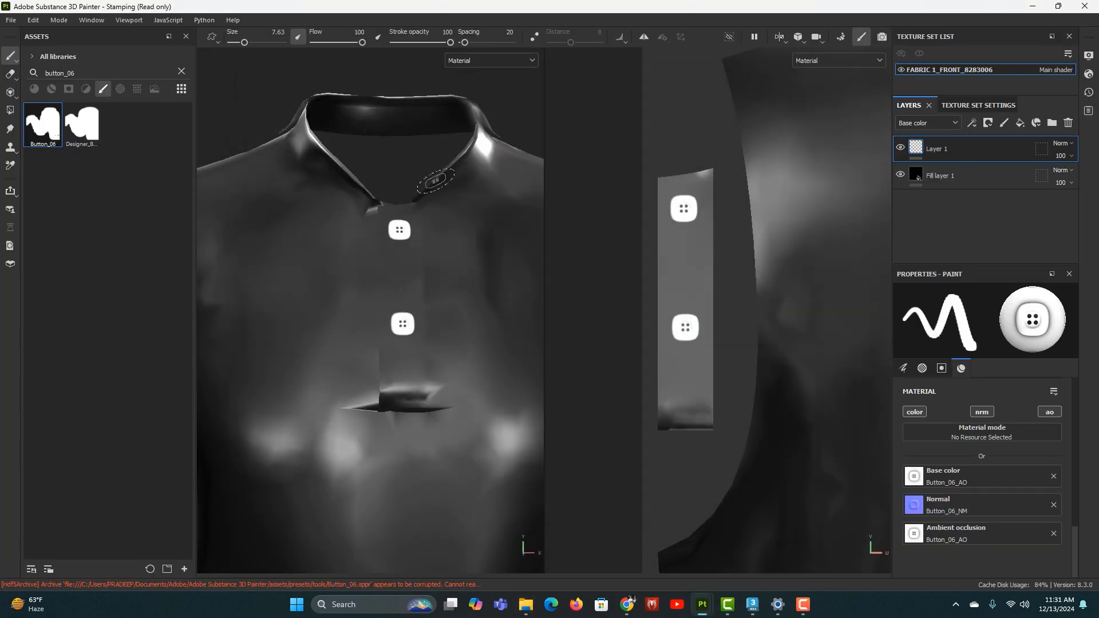
{"action": "left_click", "coordinate": [10, 19]}
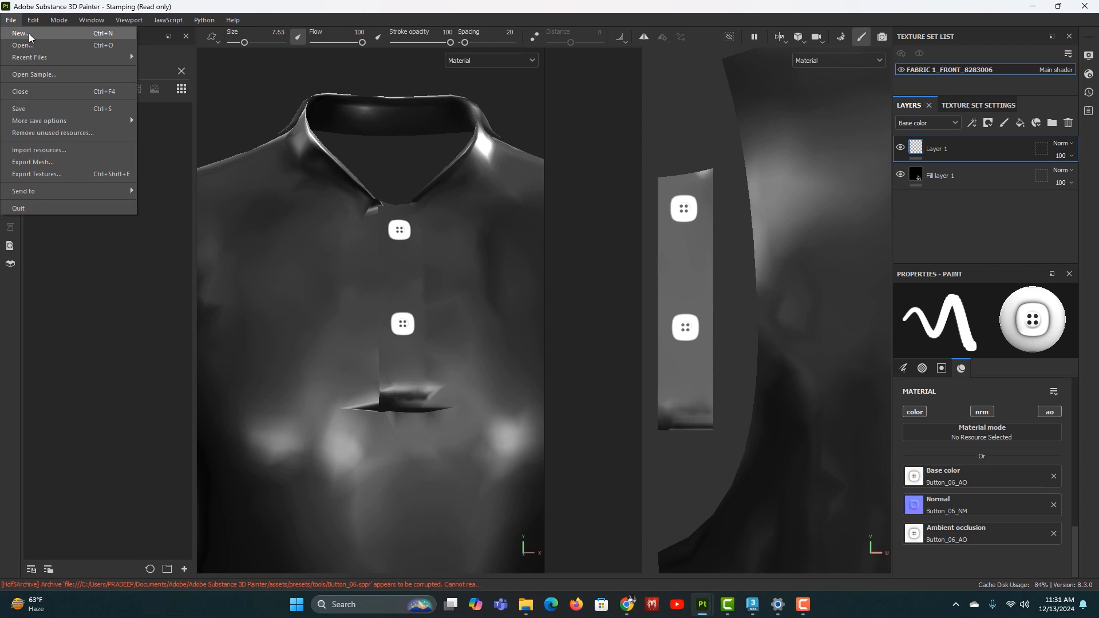
{"action": "left_click", "coordinate": [17, 34]}
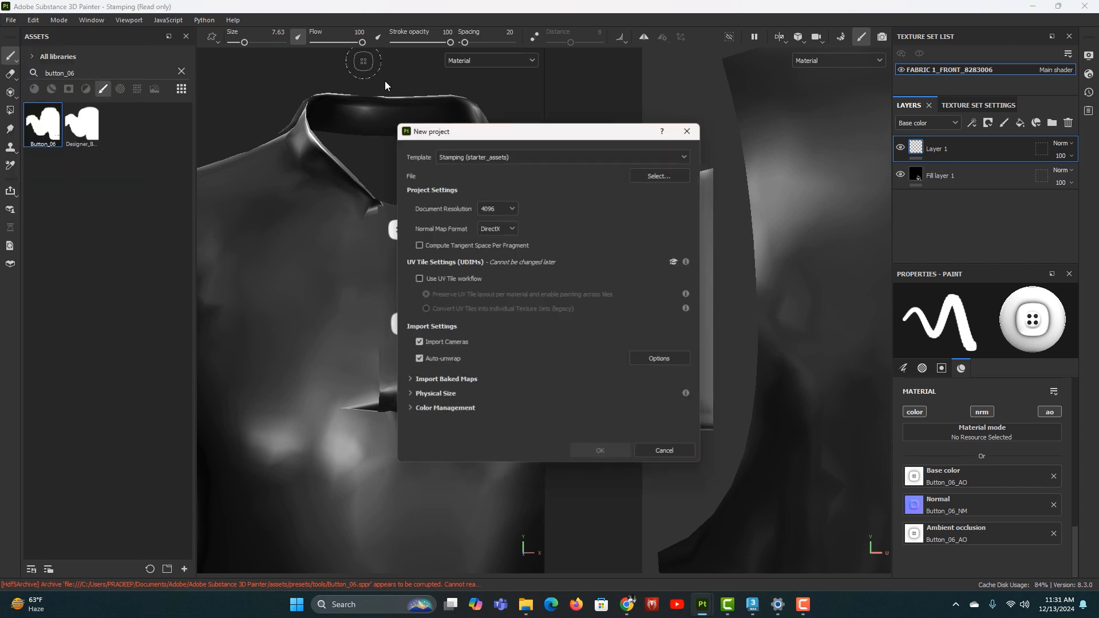
{"action": "left_click", "coordinate": [550, 154]}
{"action": "scroll", "coordinate": [494, 175], "scroll_direction": "up", "scroll_amount": 5}
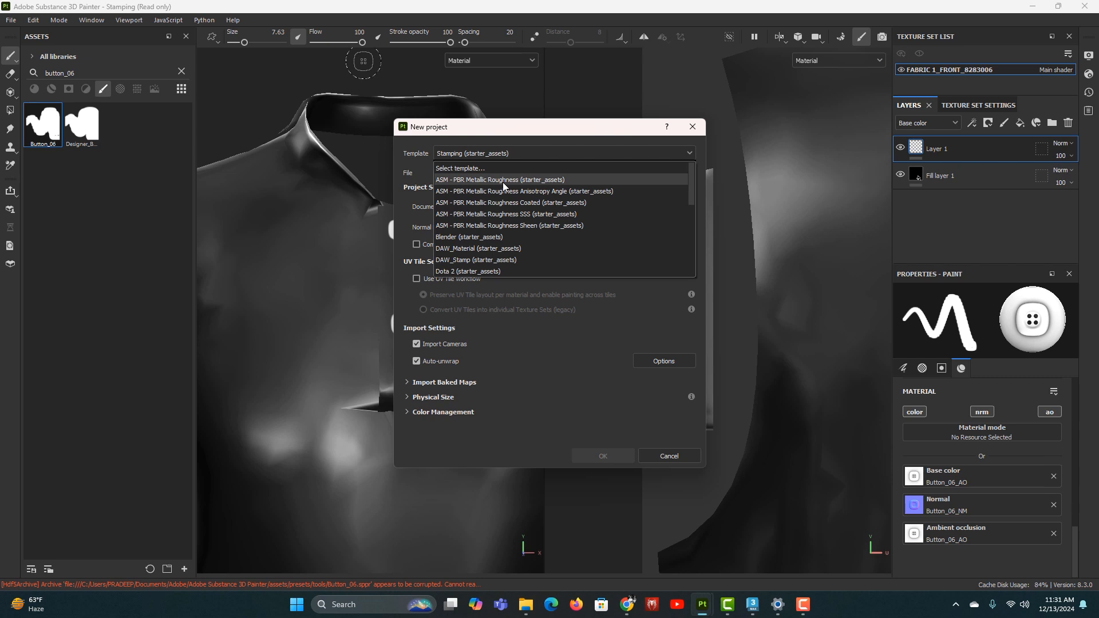
{"action": "left_click", "coordinate": [502, 181]}
{"action": "left_click", "coordinate": [510, 207]}
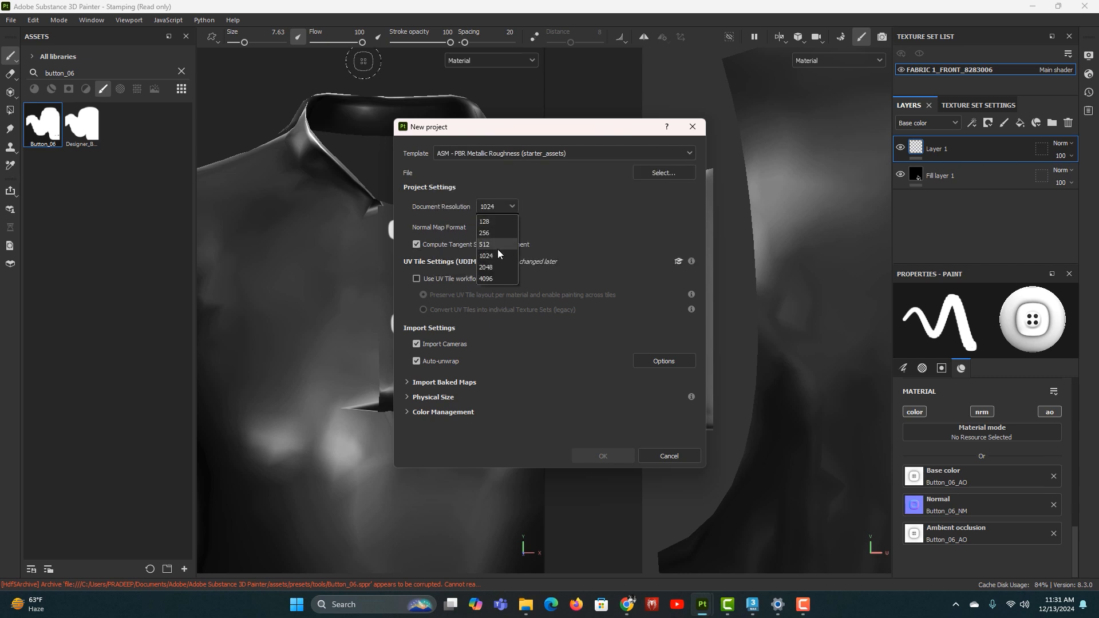
{"action": "left_click", "coordinate": [496, 280]}
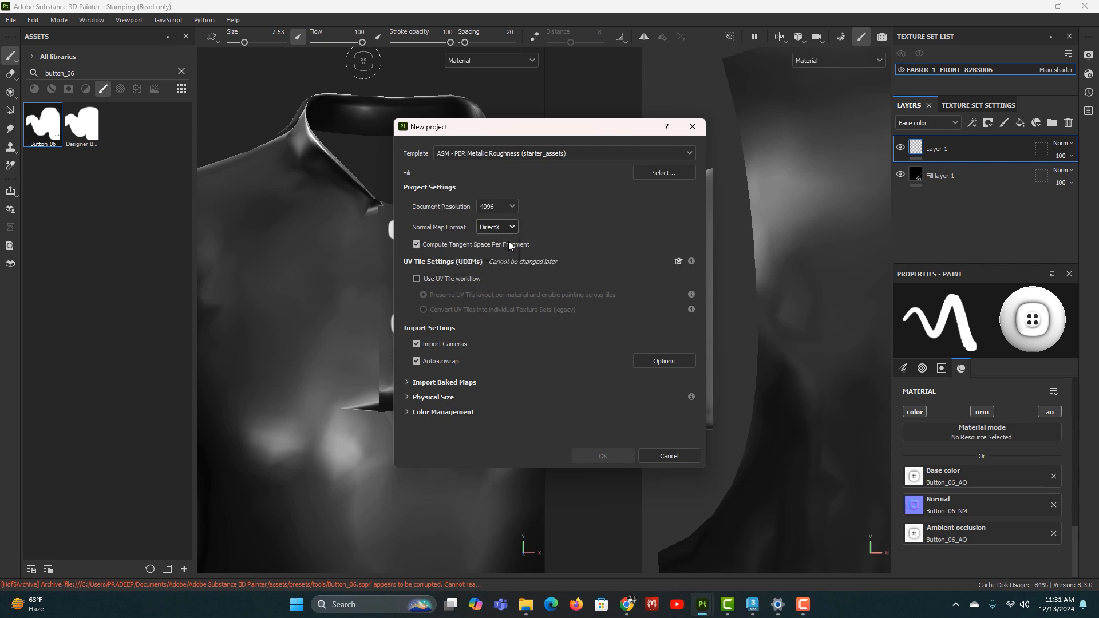
Choose Polo_Tshirt.fbx as the mesh and create the project, discarding the changes in the current one
{"action": "left_click", "coordinate": [664, 173]}
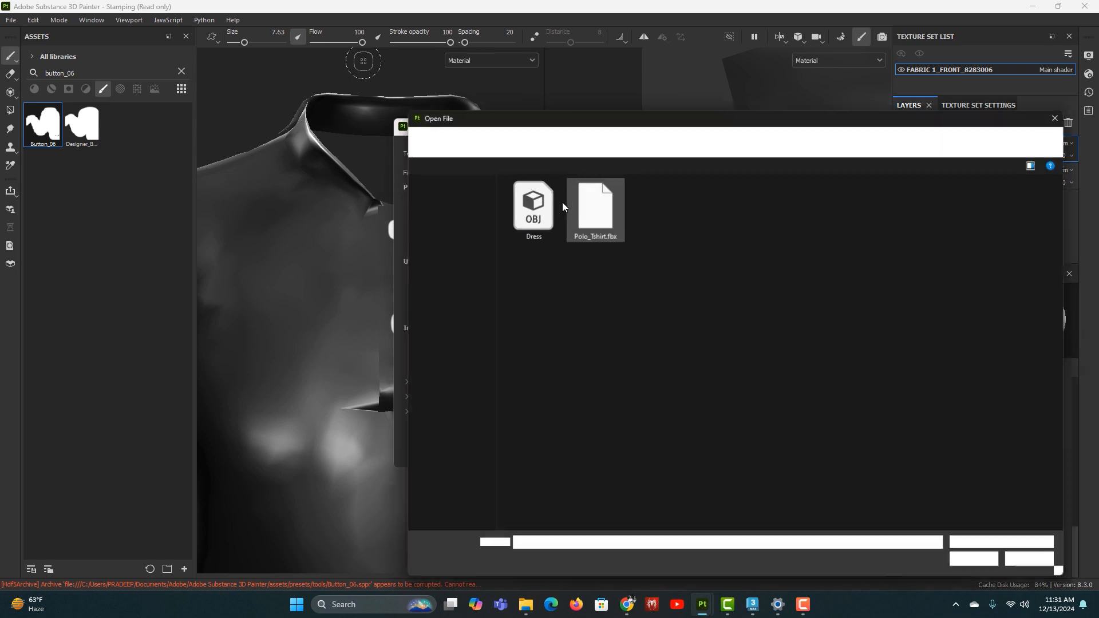
{"action": "double_click", "coordinate": [593, 207]}
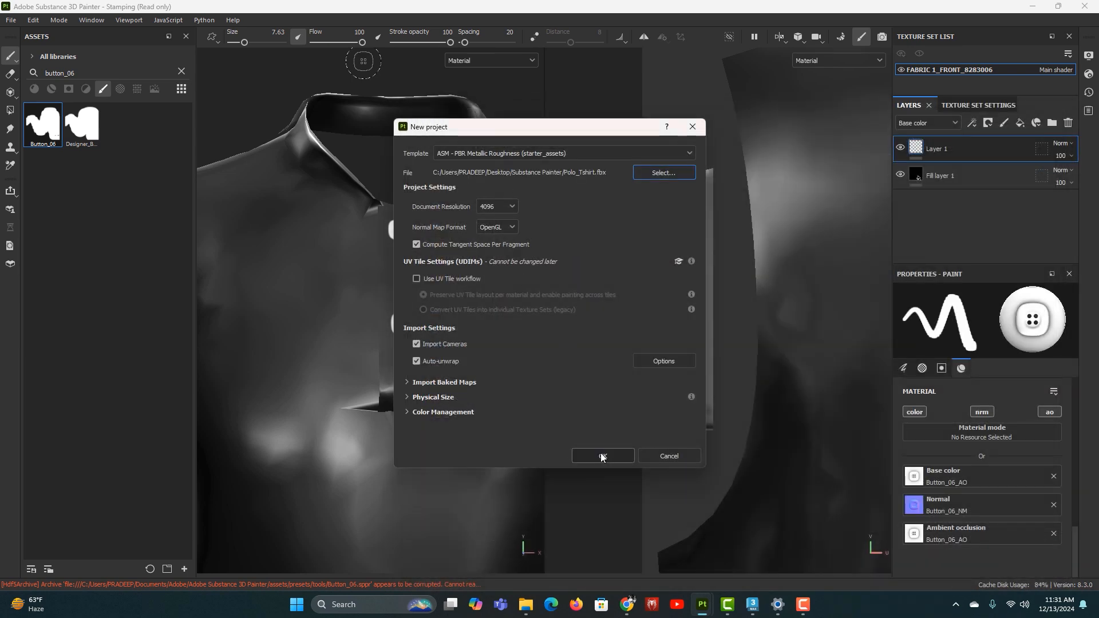
{"action": "left_click", "coordinate": [603, 455]}
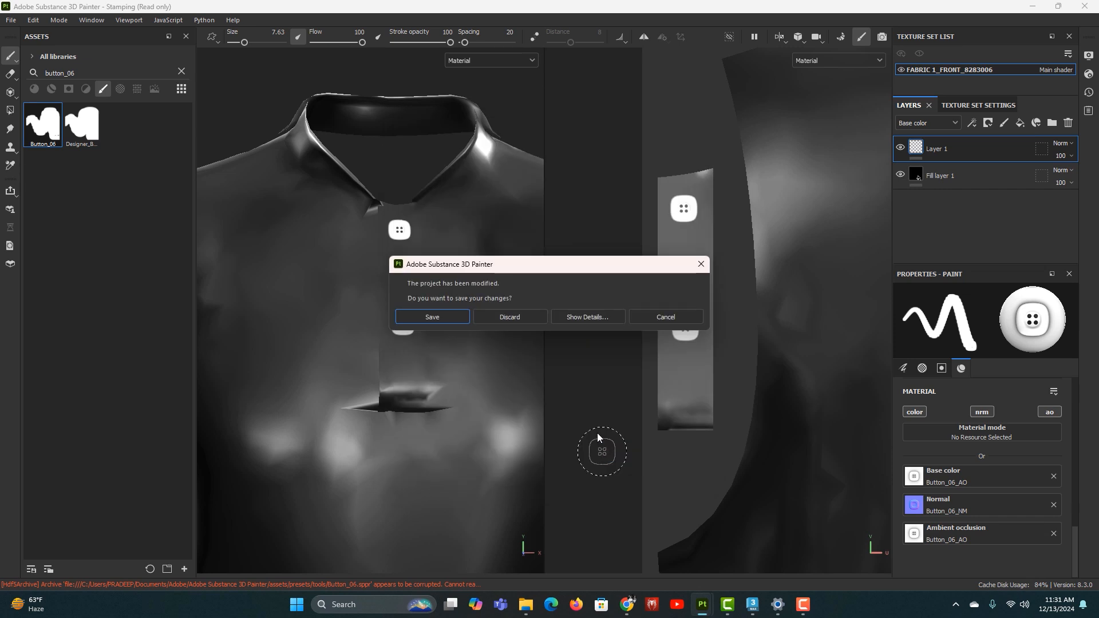
{"action": "left_click", "coordinate": [506, 312]}
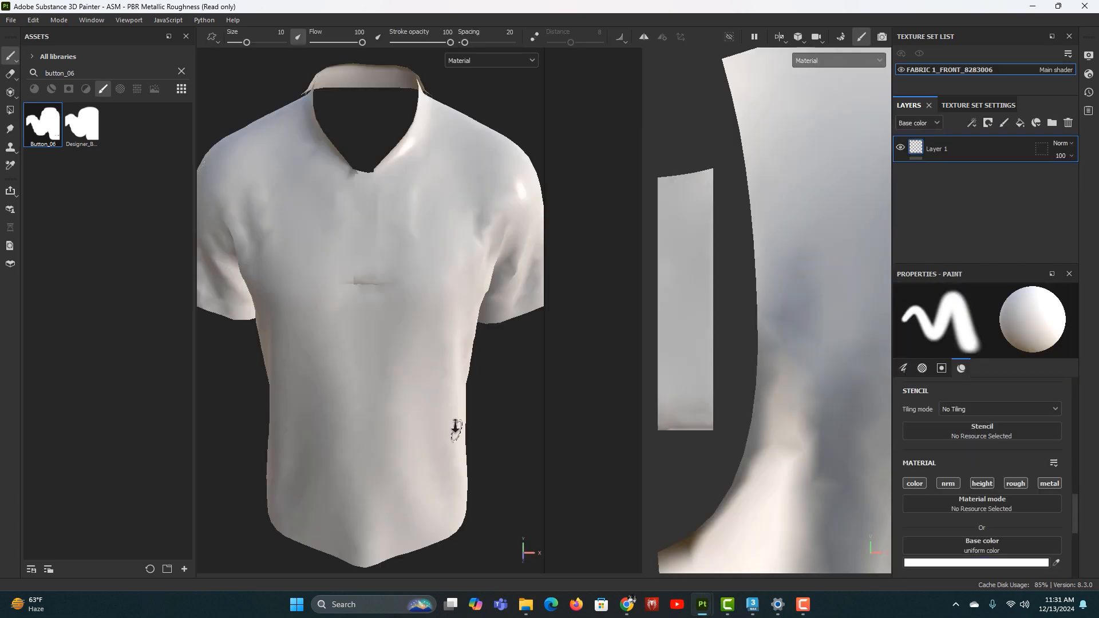
Examine the new project's shirt model, its mesh map slots in the texture set settings, and the placket area
{"action": "left_click_drag", "start_coordinate": [412, 292], "coordinate": [433, 252], "text": "alt"}
{"action": "middle_click_drag", "start_coordinate": [431, 252], "coordinate": [450, 263], "text": "alt"}
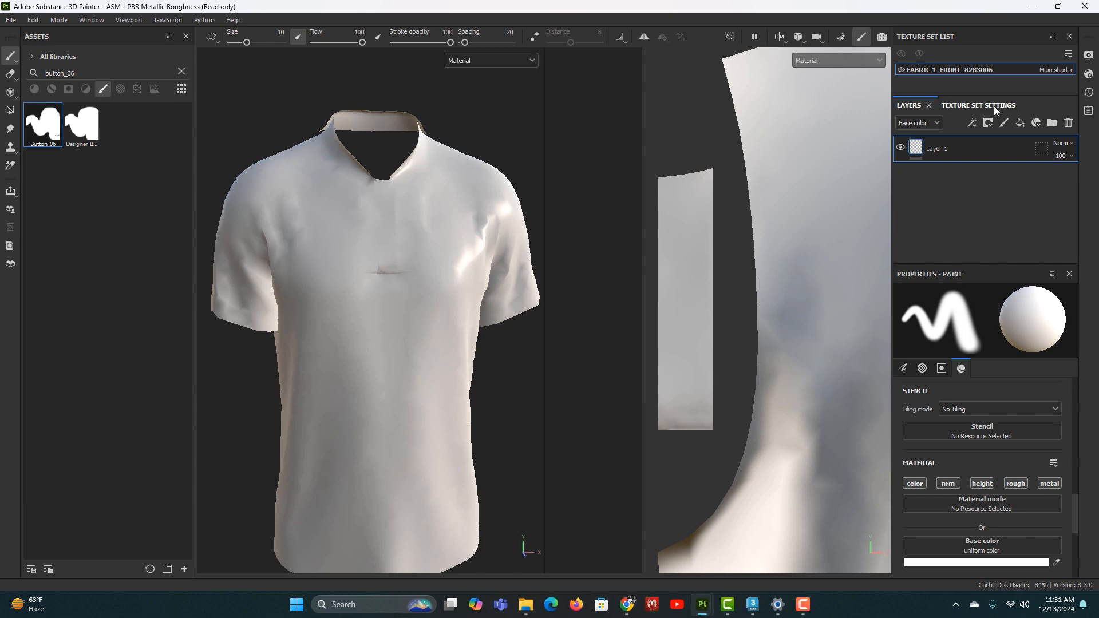
{"action": "left_click", "coordinate": [971, 105]}
{"action": "scroll", "coordinate": [994, 229], "scroll_direction": "down", "scroll_amount": 5}
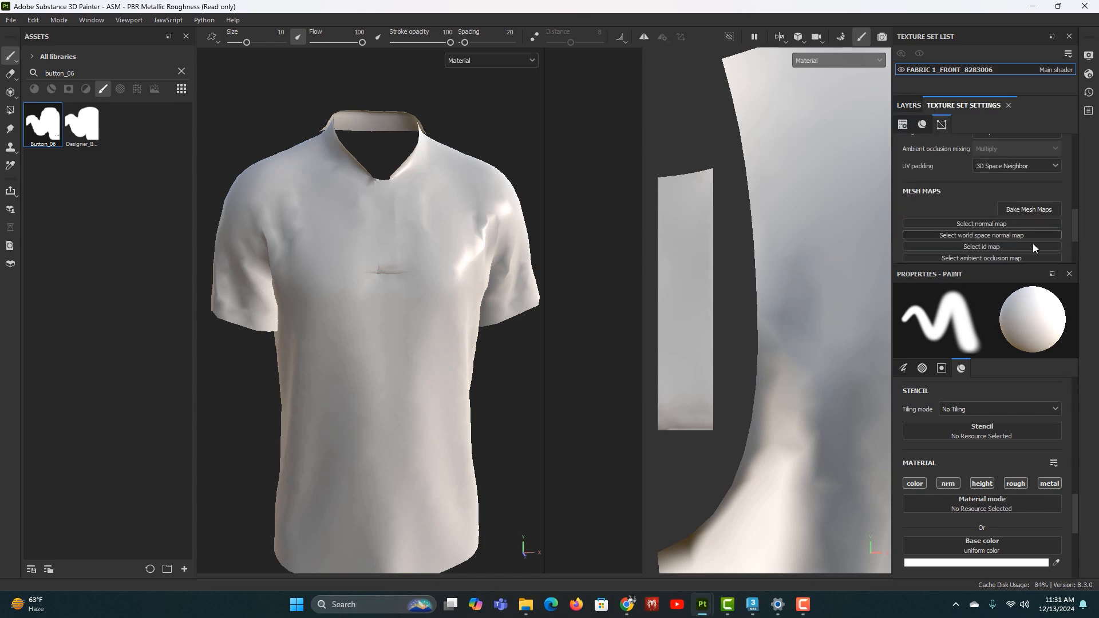
{"action": "scroll", "coordinate": [991, 228], "scroll_direction": "down", "scroll_amount": 3}
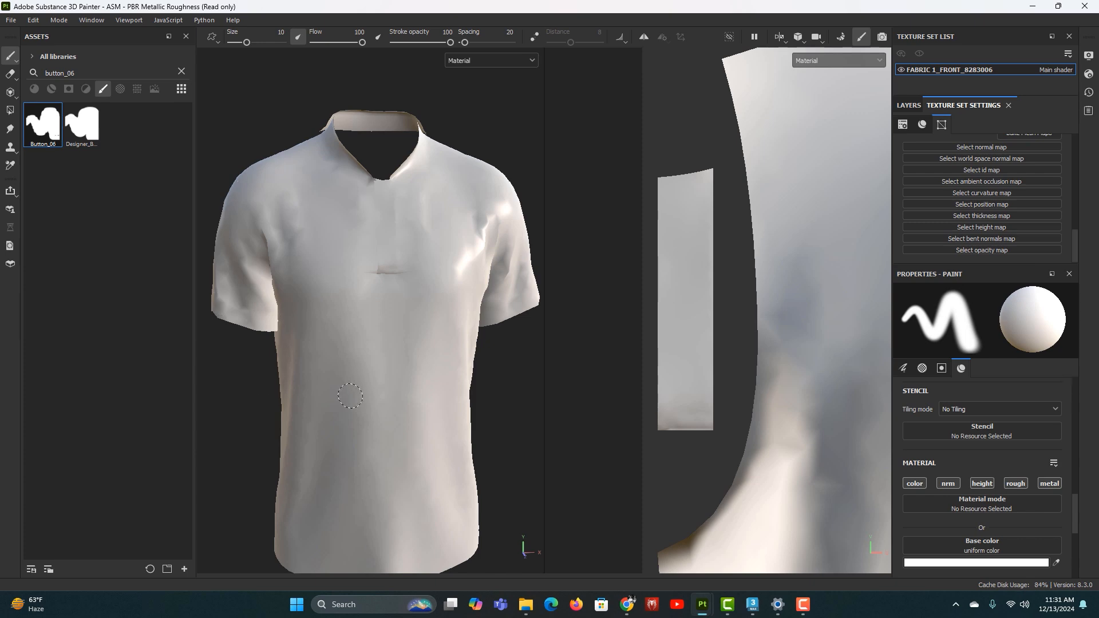
{"action": "left_click", "coordinate": [901, 109]}
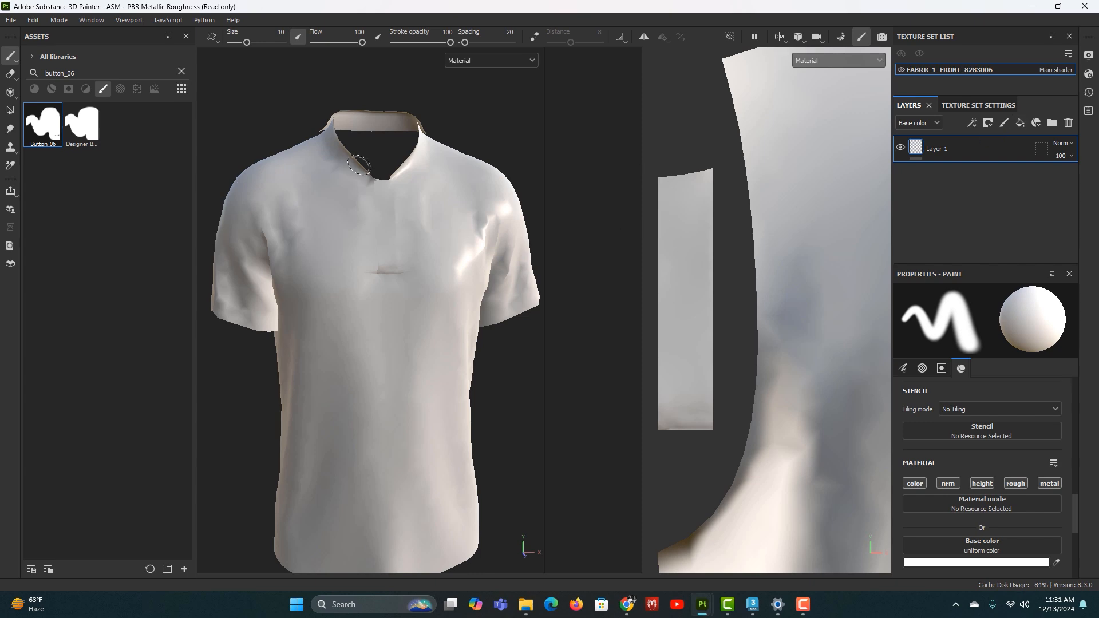
{"action": "scroll", "coordinate": [458, 343], "scroll_direction": "up", "scroll_amount": 4}
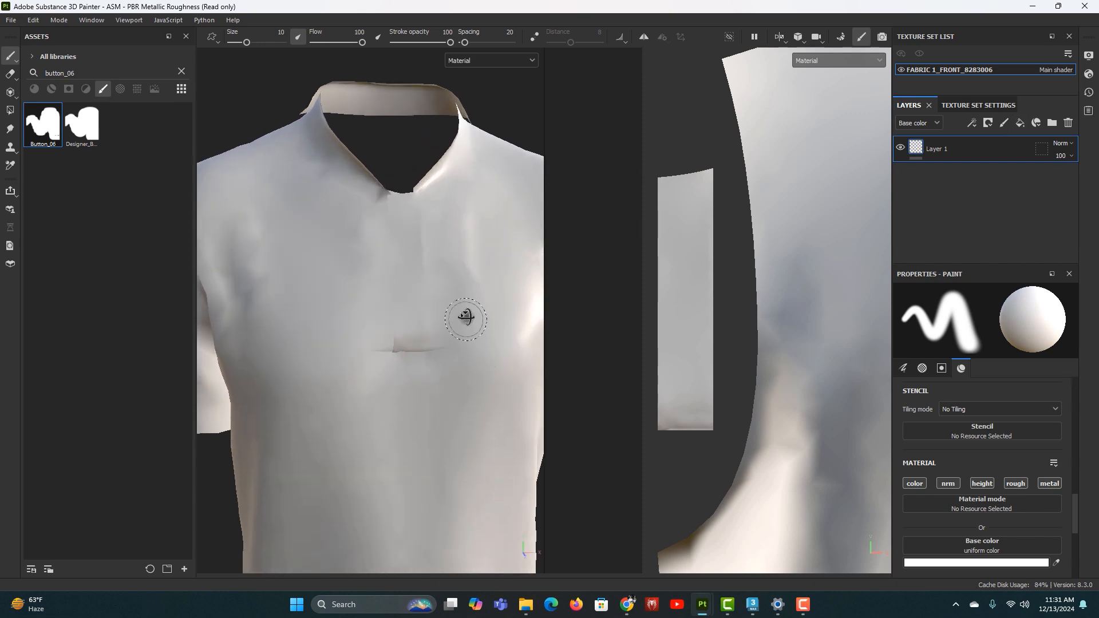
{"action": "scroll", "coordinate": [481, 412], "scroll_direction": "up", "scroll_amount": 3}
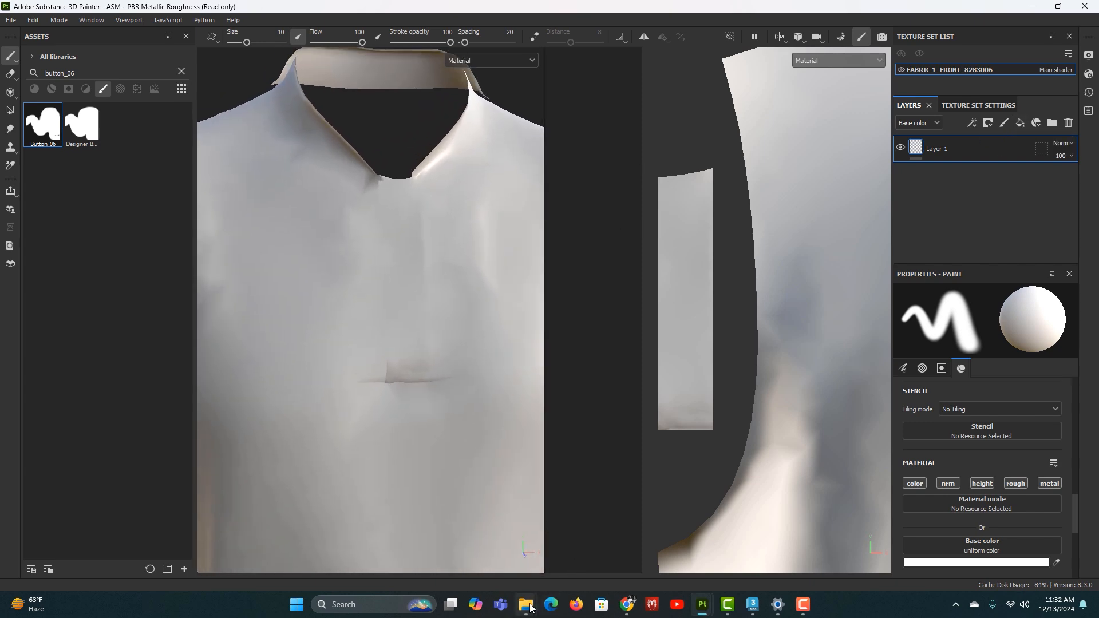
Bring the Mask, Normal and Texture images from the export folder into the asset library for import
{"action": "mouse_move", "coordinate": [526, 605]}
{"action": "left_click", "coordinate": [697, 553]}
{"action": "left_click_drag", "start_coordinate": [376, 224], "coordinate": [94, 77]}
{"action": "left_click_drag", "start_coordinate": [239, 18], "coordinate": [507, 143]}
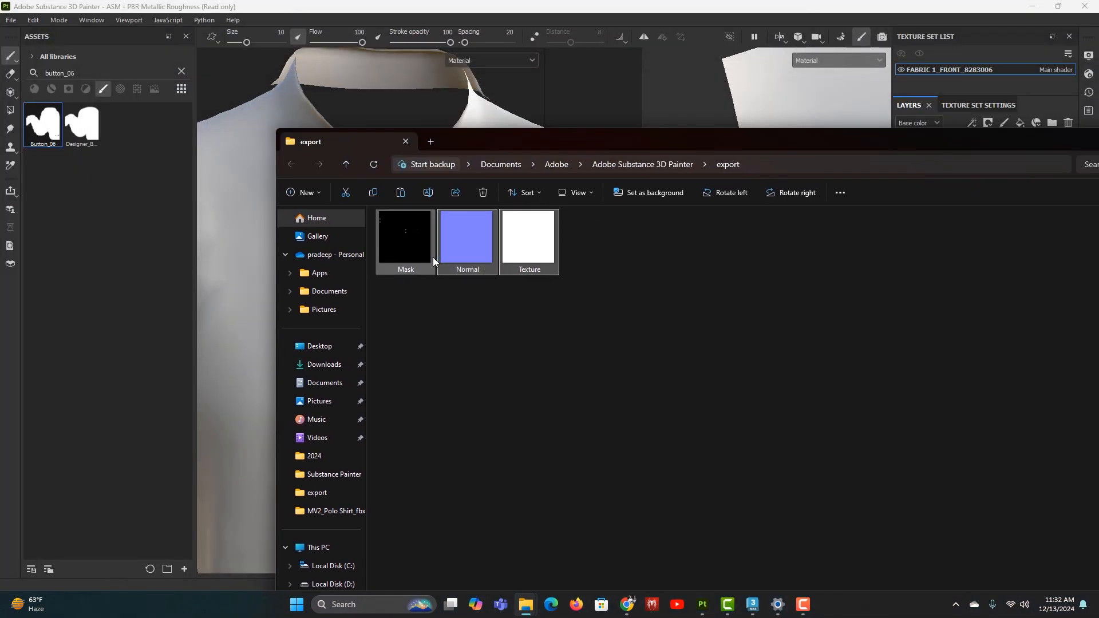
{"action": "left_click_drag", "start_coordinate": [433, 257], "coordinate": [166, 243]}
{"action": "left_click_drag", "start_coordinate": [1022, 143], "coordinate": [735, 182]}
{"action": "left_click", "coordinate": [988, 180]}
Set Mask.jpg's usage to alpha and that of Normal.jpg and Texture.jpg to texture, and import them to the current session
{"action": "left_click", "coordinate": [695, 187]}
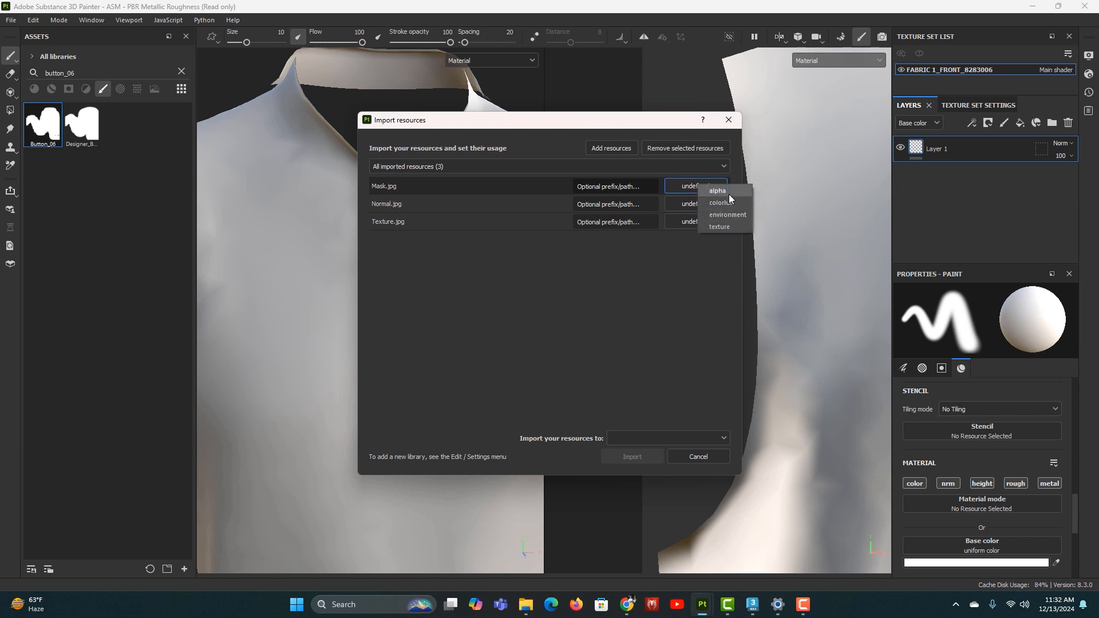
{"action": "left_click", "coordinate": [730, 194]}
{"action": "left_click", "coordinate": [693, 205]}
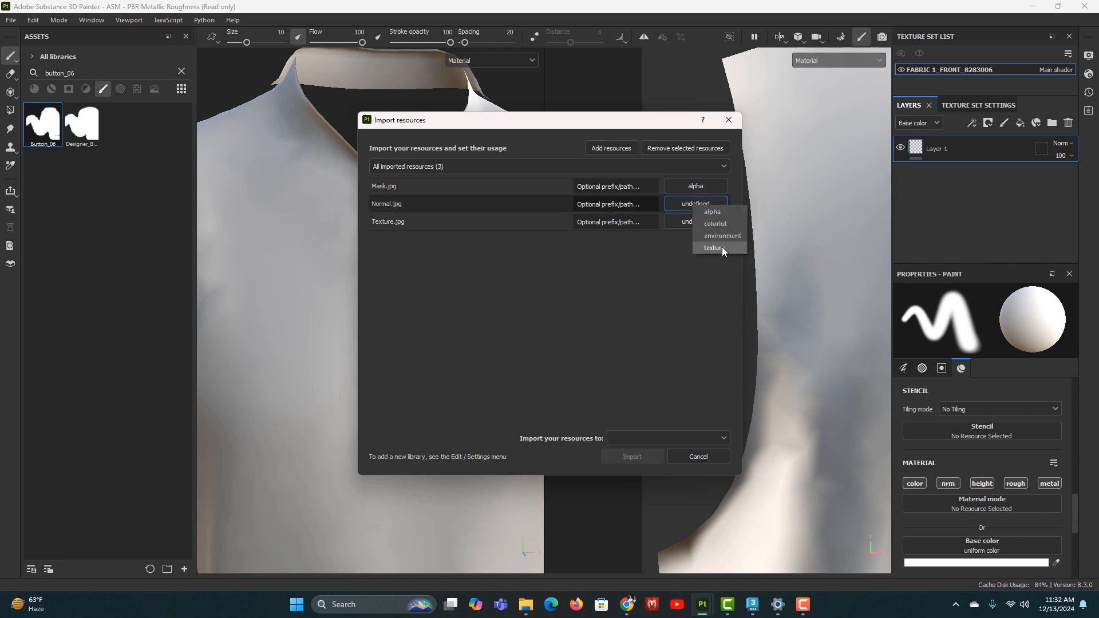
{"action": "left_click", "coordinate": [722, 247]}
{"action": "left_click", "coordinate": [698, 224]}
{"action": "left_click", "coordinate": [711, 267]}
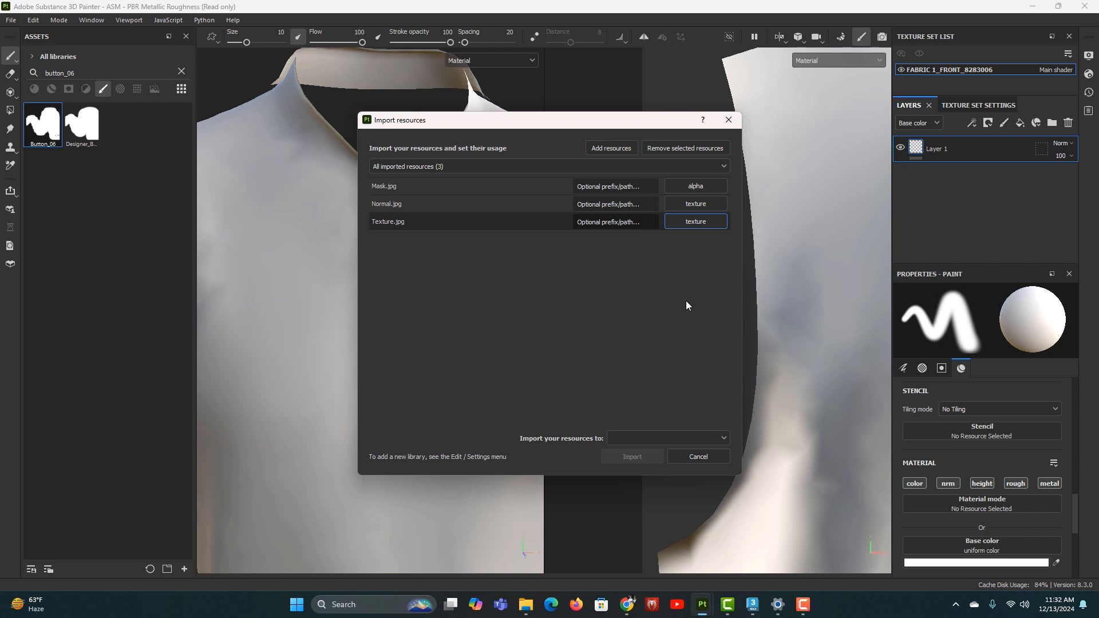
{"action": "left_click", "coordinate": [657, 438]}
{"action": "left_click", "coordinate": [651, 453]}
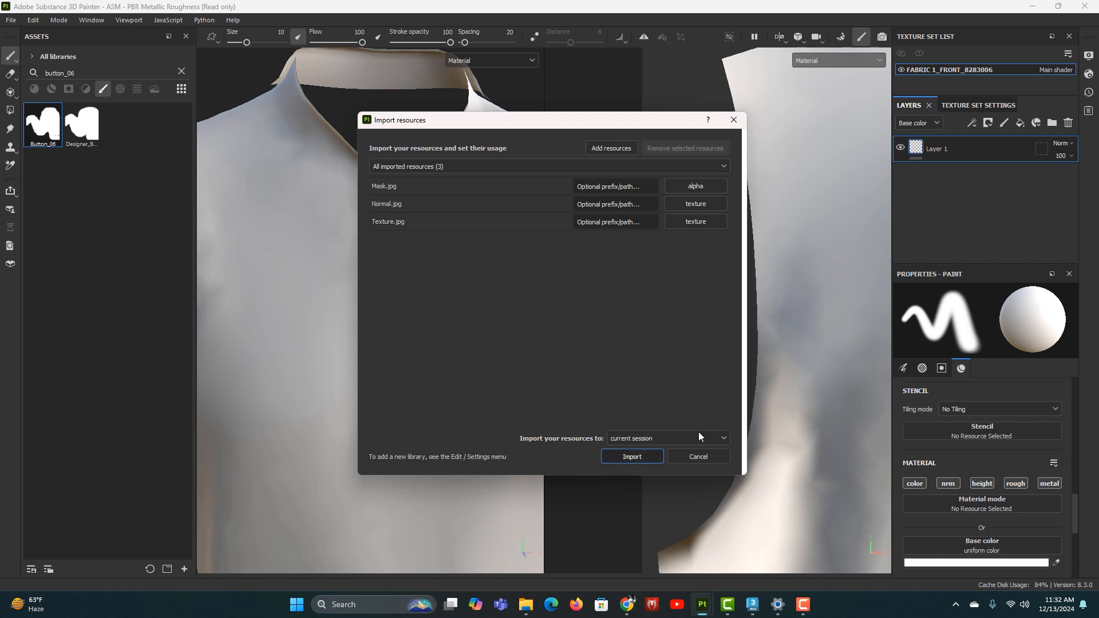
{"action": "left_click", "coordinate": [632, 457]}
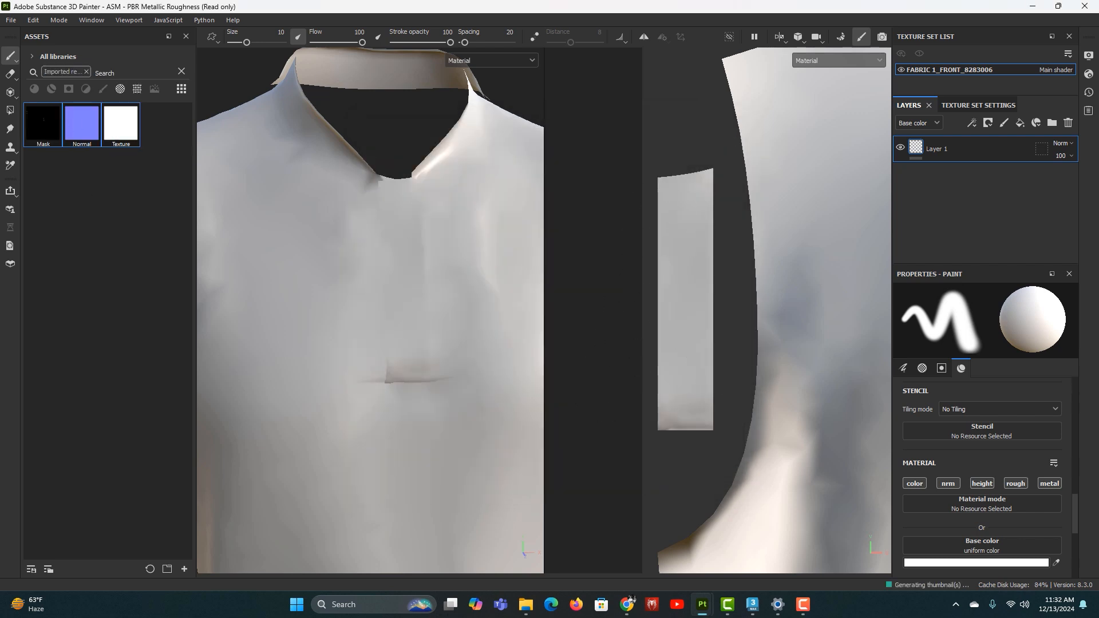
Add a fill layer above Layer 1 and assign the imported Normal image to its Normal channel
{"action": "left_click", "coordinate": [1020, 124]}
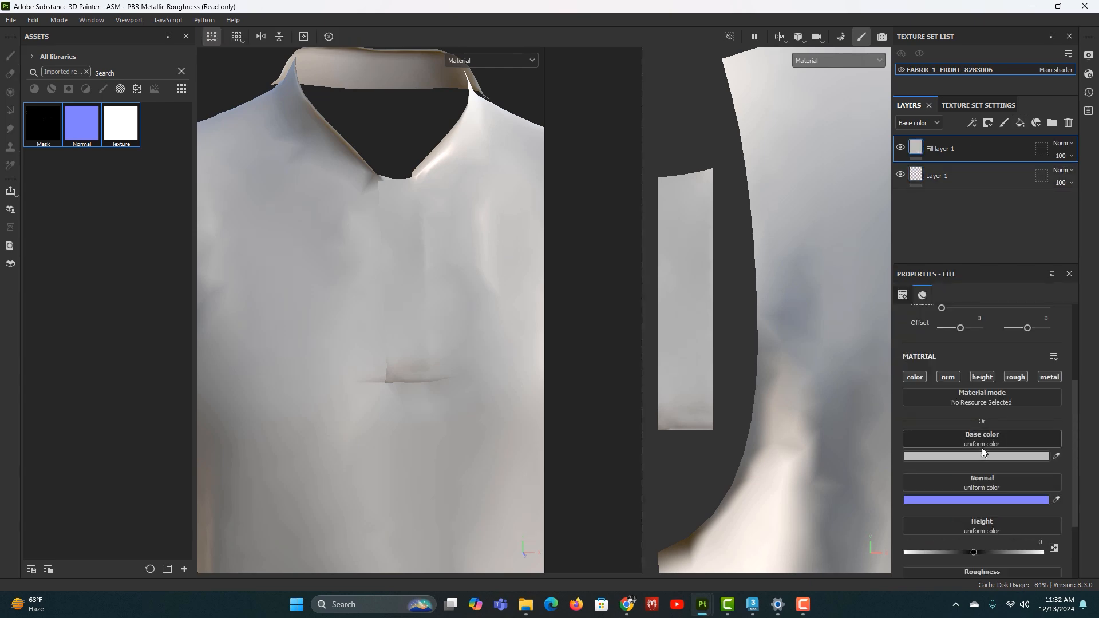
{"action": "left_click", "coordinate": [87, 218]}
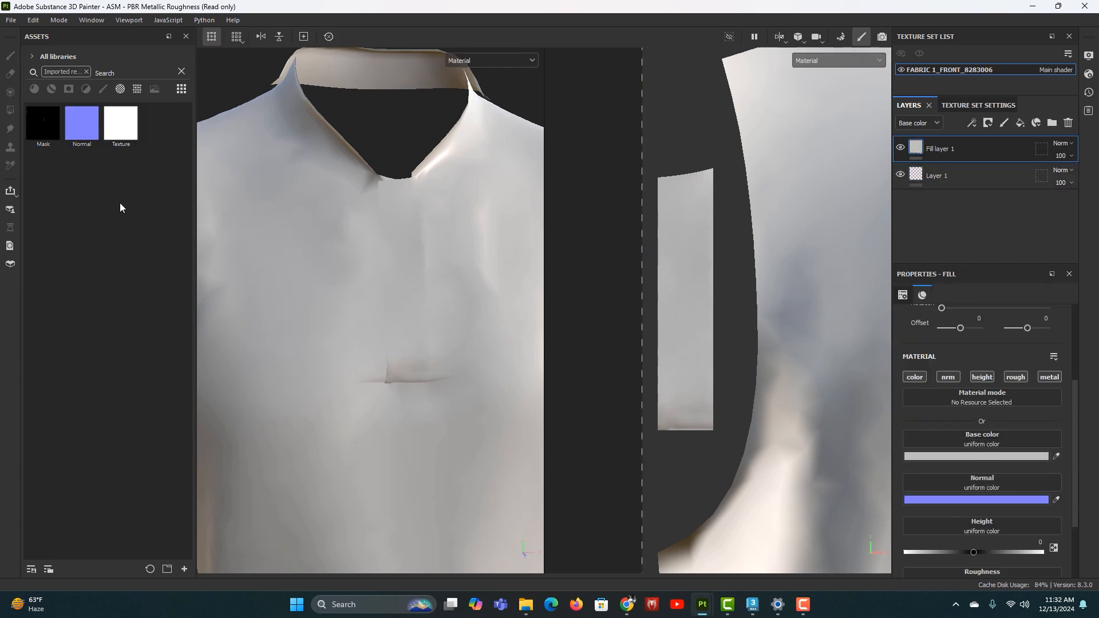
{"action": "left_click_drag", "start_coordinate": [84, 129], "coordinate": [1014, 476]}
{"action": "left_click_drag", "start_coordinate": [368, 238], "coordinate": [422, 352], "text": "alt"}
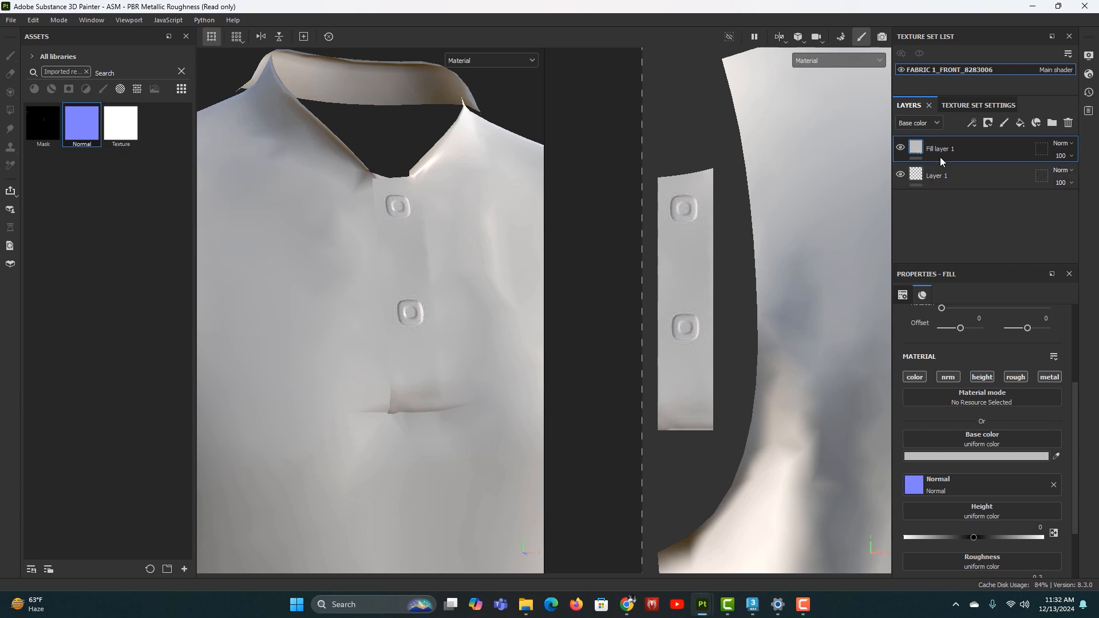
Try the imported Texture image as the fill layer's base color, and remove it from the channel
{"action": "left_click_drag", "start_coordinate": [122, 135], "coordinate": [966, 448]}
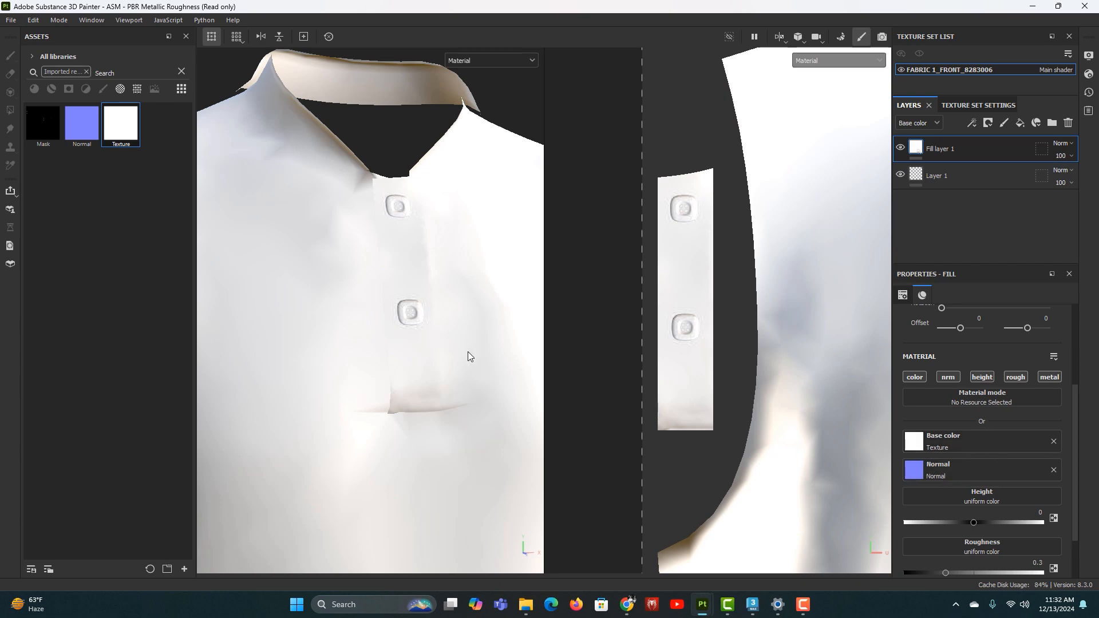
{"action": "left_click", "coordinate": [1054, 441]}
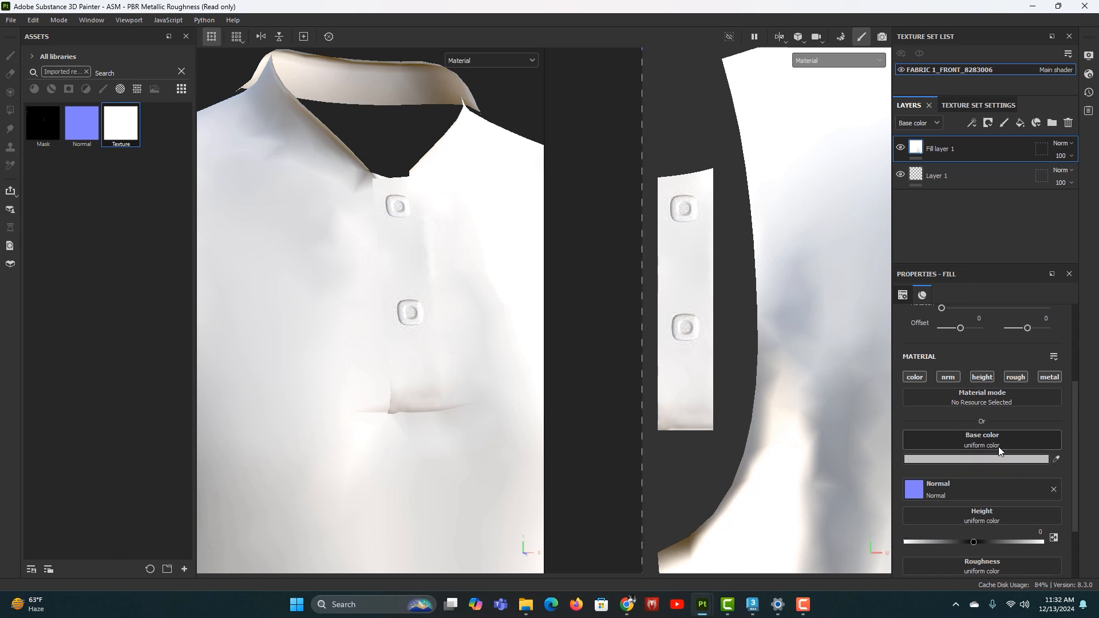
Set the fill layer's base color to coral red F26C6C
{"action": "left_click", "coordinate": [995, 457]}
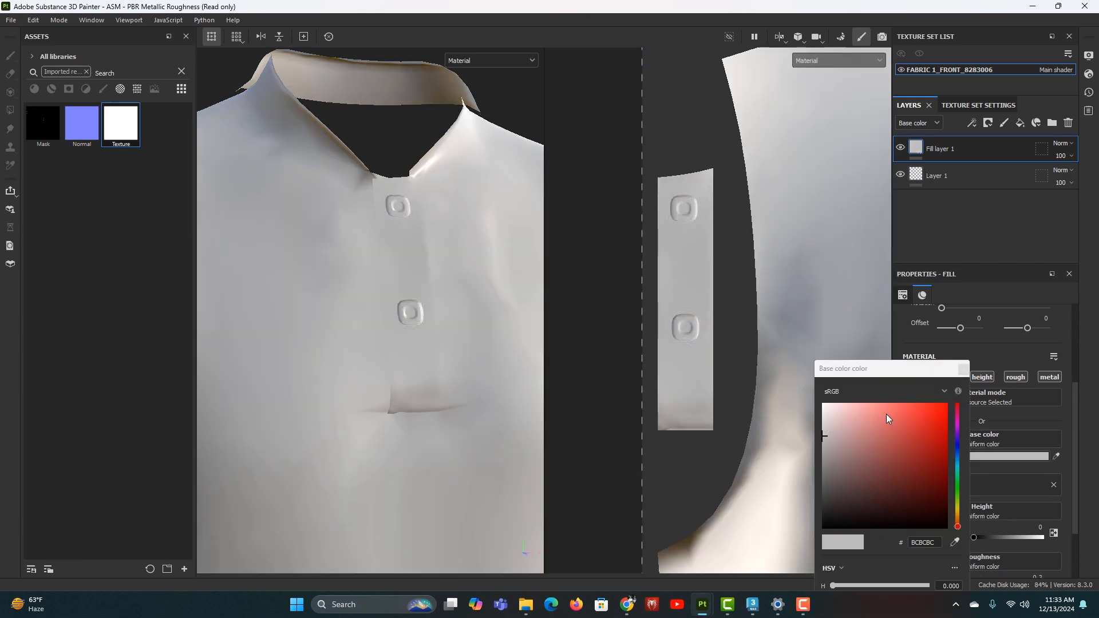
{"action": "left_click_drag", "start_coordinate": [891, 414], "coordinate": [891, 410]}
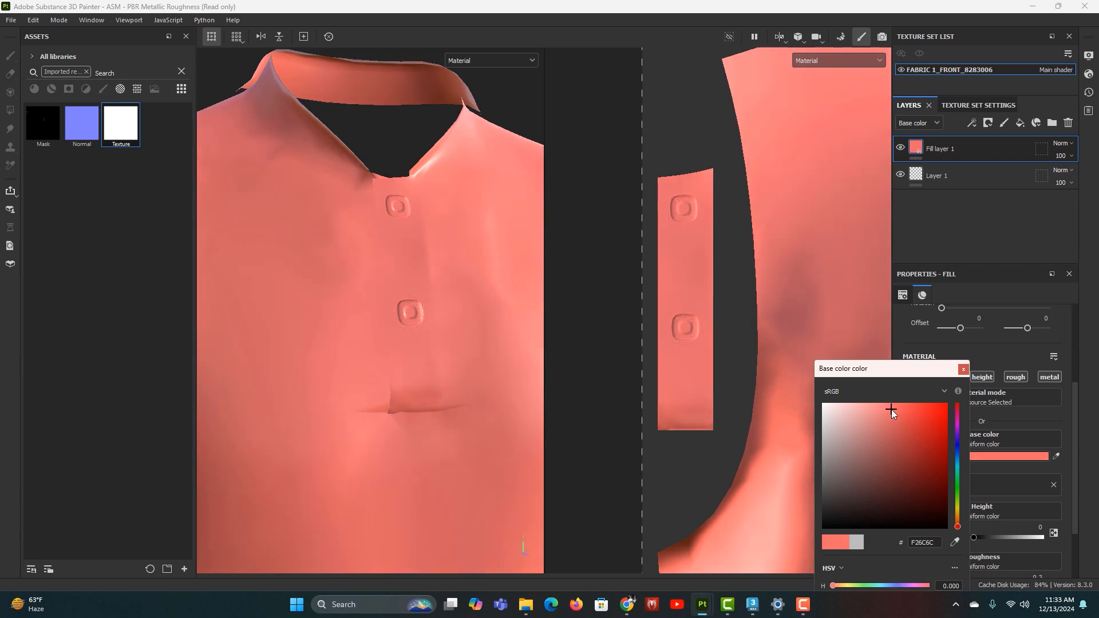
{"action": "left_click", "coordinate": [963, 369]}
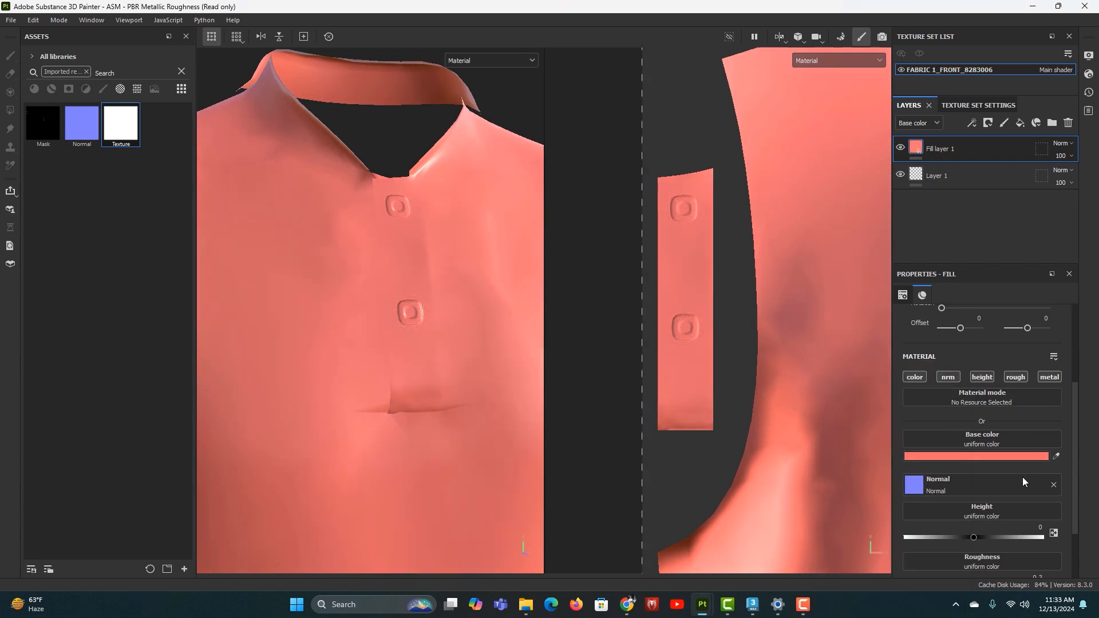
Disable the fill layer's height and metallic channels and raise its roughness to 0.9510
{"action": "scroll", "coordinate": [1002, 439], "scroll_direction": "up", "scroll_amount": 1}
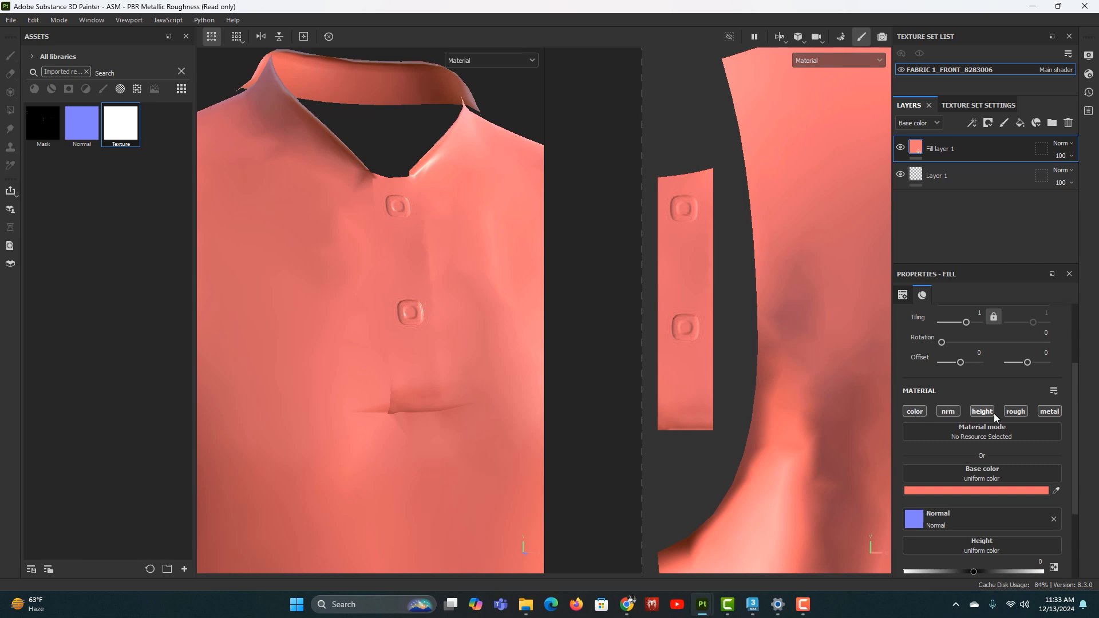
{"action": "left_click", "coordinate": [982, 412]}
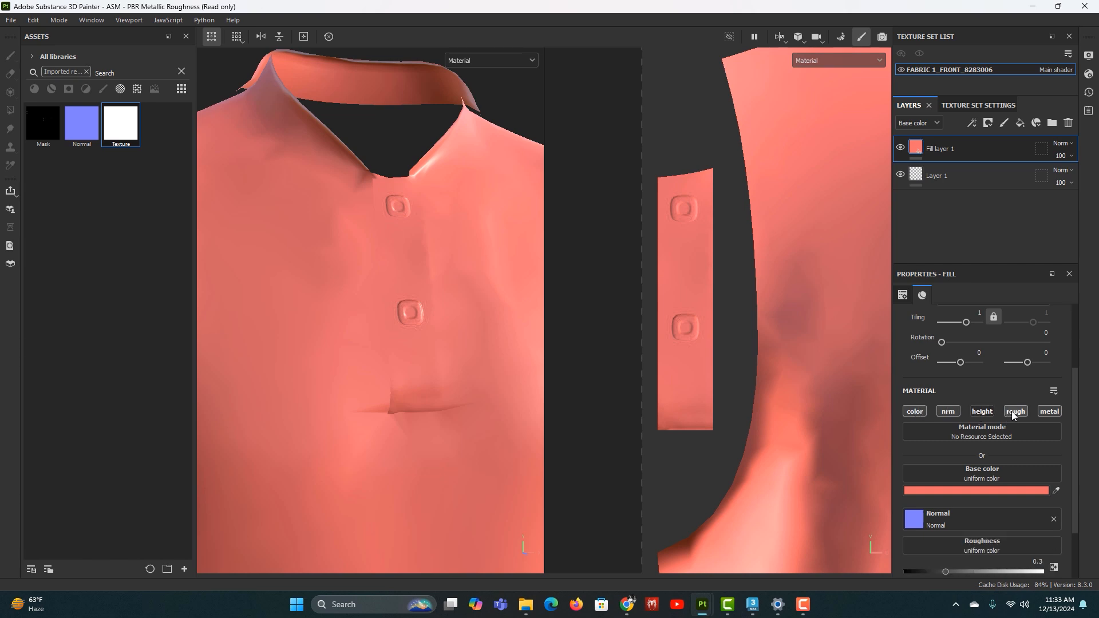
{"action": "scroll", "coordinate": [977, 499], "scroll_direction": "down", "scroll_amount": 2}
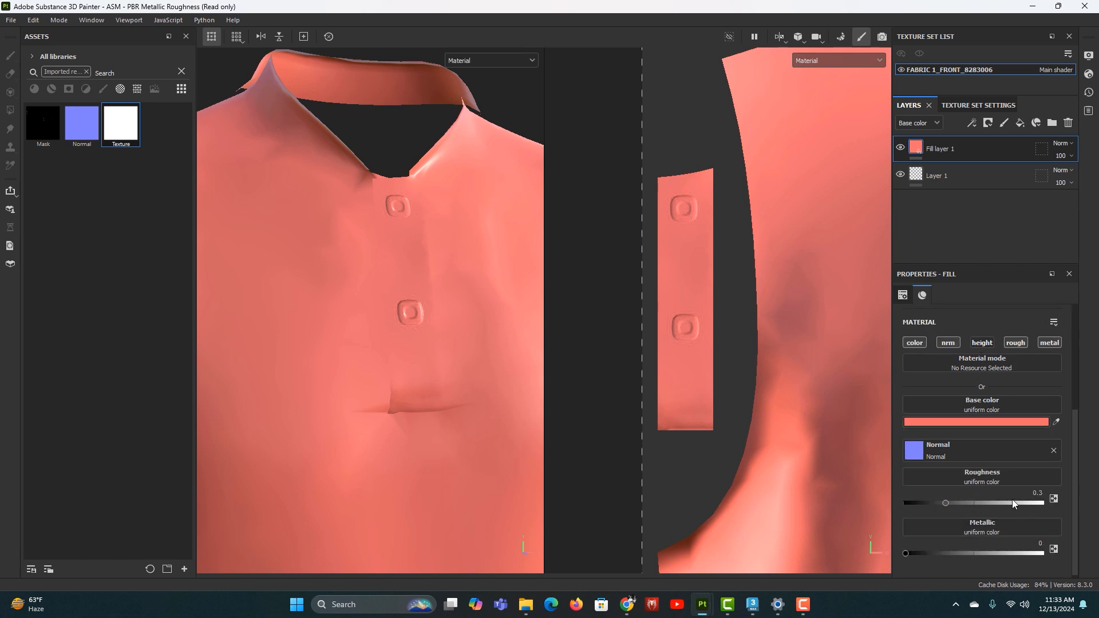
{"action": "scroll", "coordinate": [1034, 410], "scroll_direction": "up", "scroll_amount": 2}
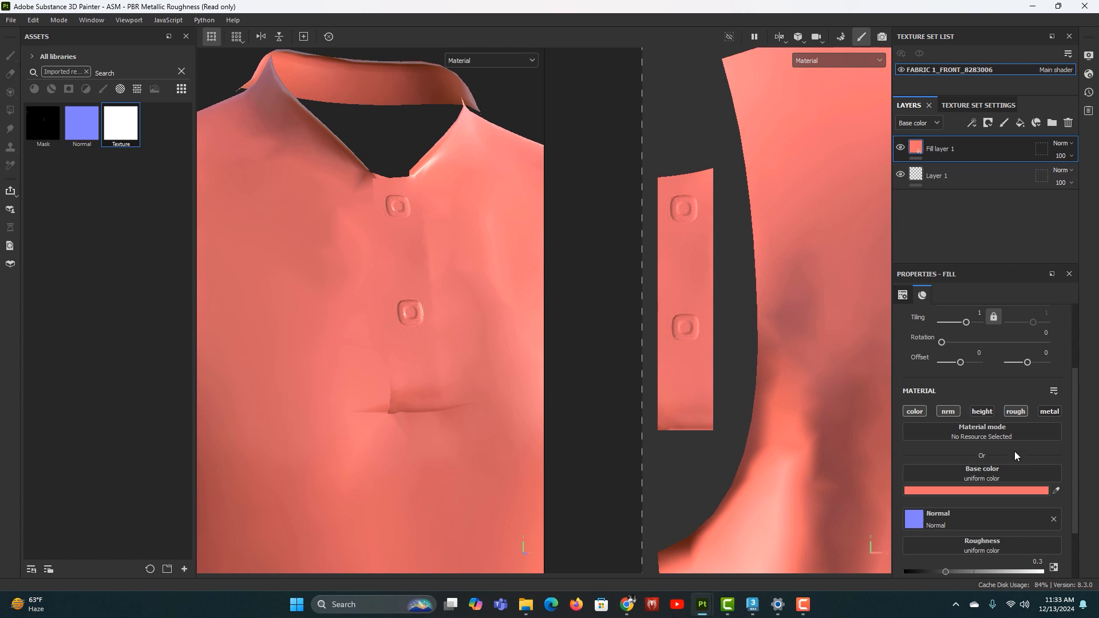
{"action": "scroll", "coordinate": [1007, 463], "scroll_direction": "down", "scroll_amount": 2}
{"action": "scroll", "coordinate": [985, 367], "scroll_direction": "up", "scroll_amount": 5}
{"action": "scroll", "coordinate": [991, 364], "scroll_direction": "down", "scroll_amount": 5}
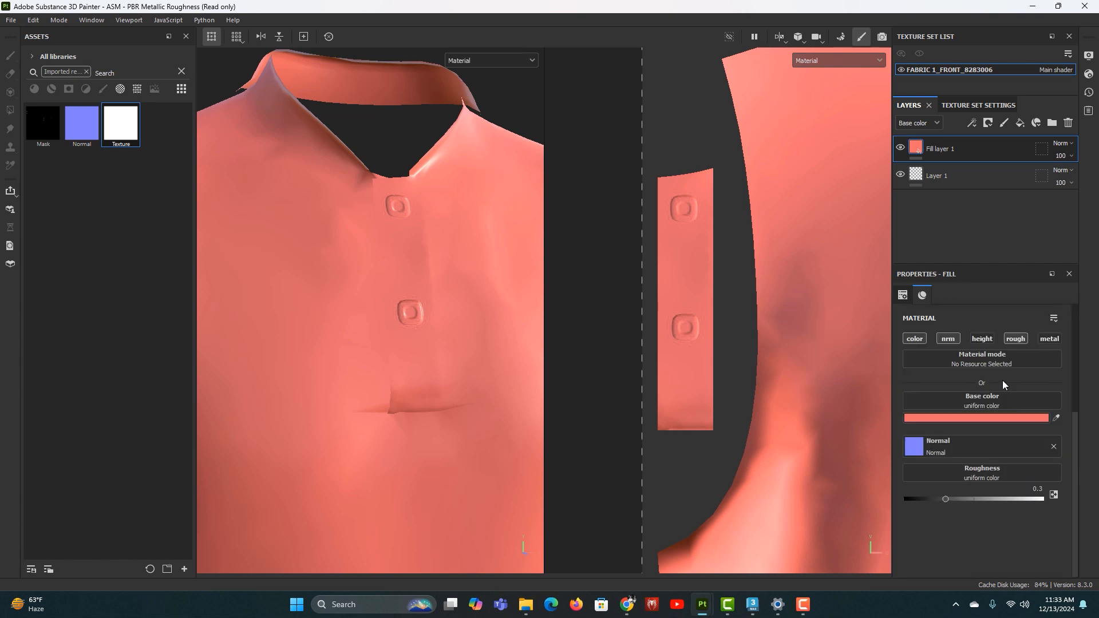
{"action": "left_click", "coordinate": [1040, 499]}
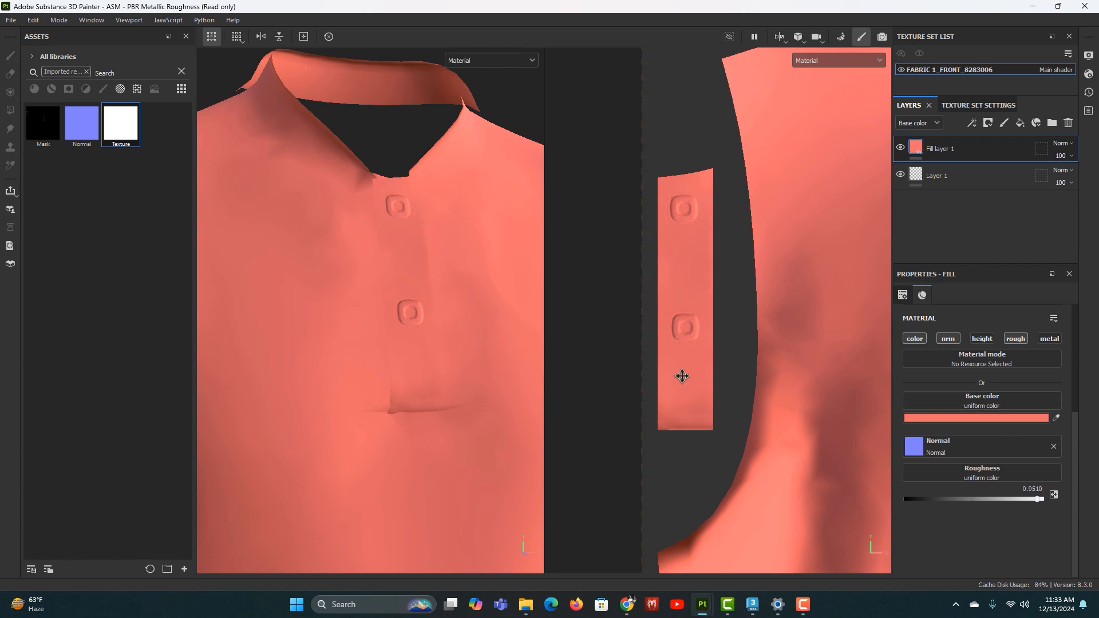
Add a black mask to Fill layer 1 and give it a fill effect using the imported Mask image as grayscale
{"action": "right_click", "coordinate": [957, 150]}
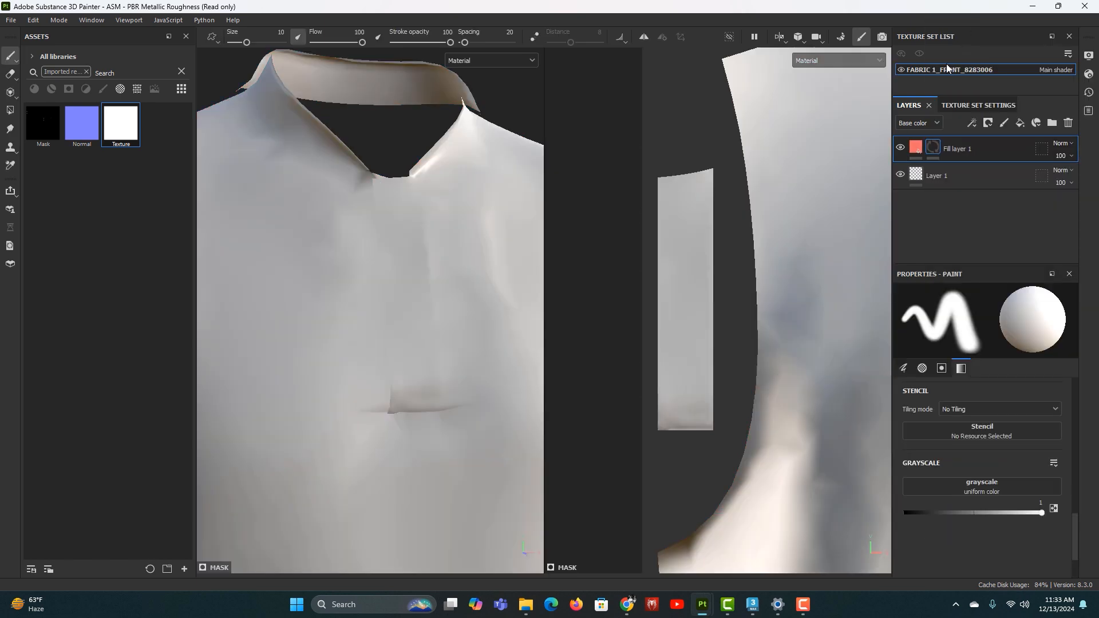
{"action": "left_click", "coordinate": [977, 23]}
{"action": "right_click", "coordinate": [934, 153]}
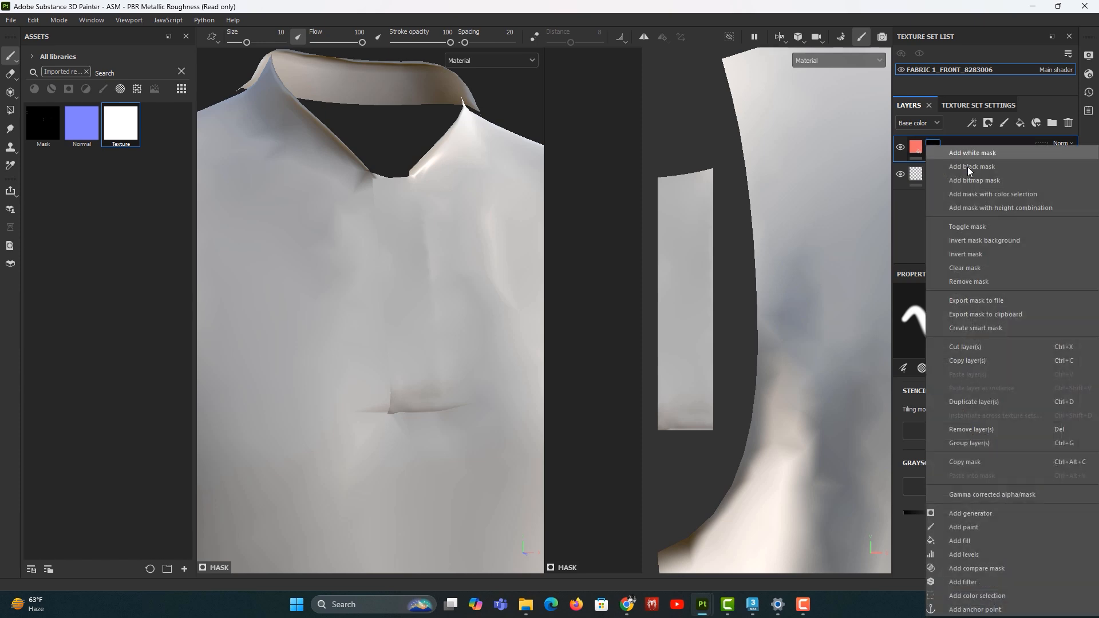
{"action": "left_click", "coordinate": [959, 541]}
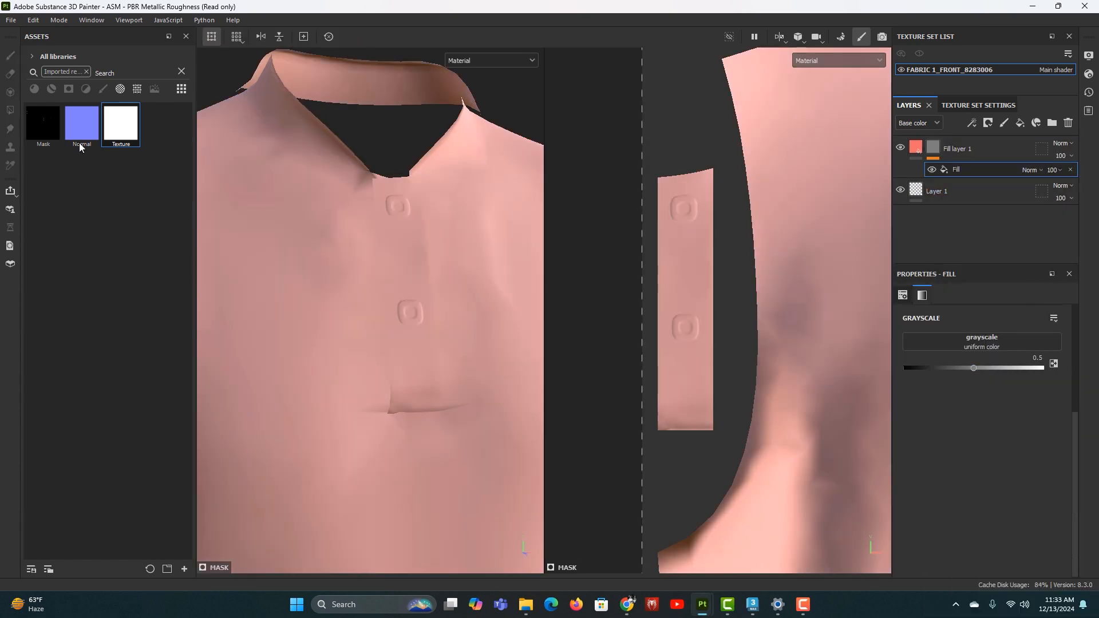
{"action": "left_click_drag", "start_coordinate": [46, 138], "coordinate": [964, 341]}
{"action": "scroll", "coordinate": [400, 246], "scroll_direction": "up", "scroll_amount": 1}
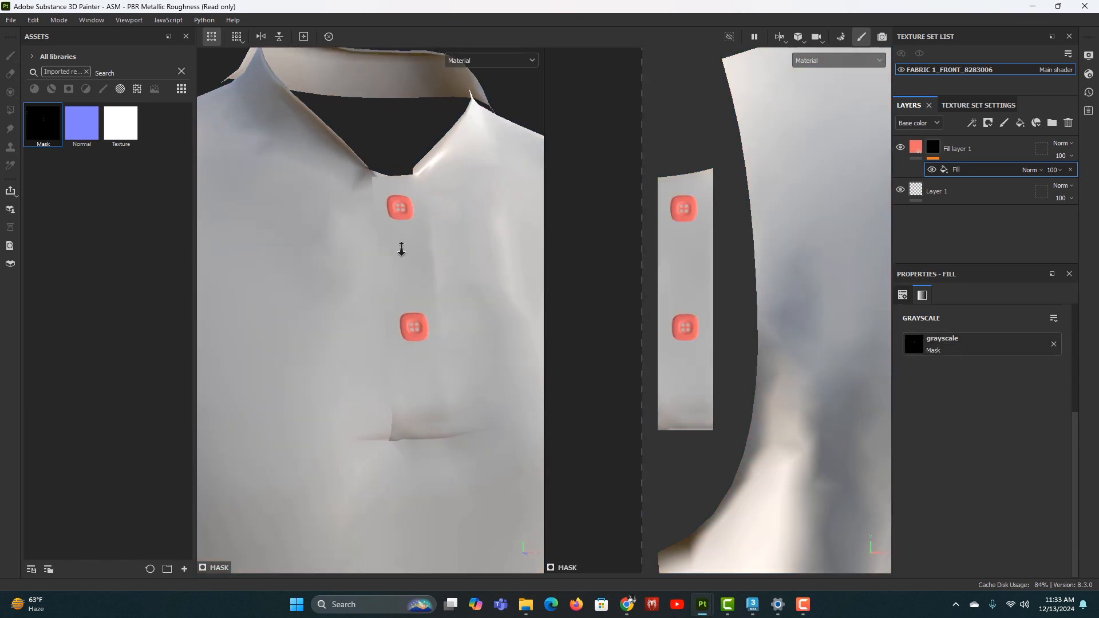
{"action": "scroll", "coordinate": [434, 356], "scroll_direction": "up", "scroll_amount": 2}
{"action": "key", "text": "alt"}
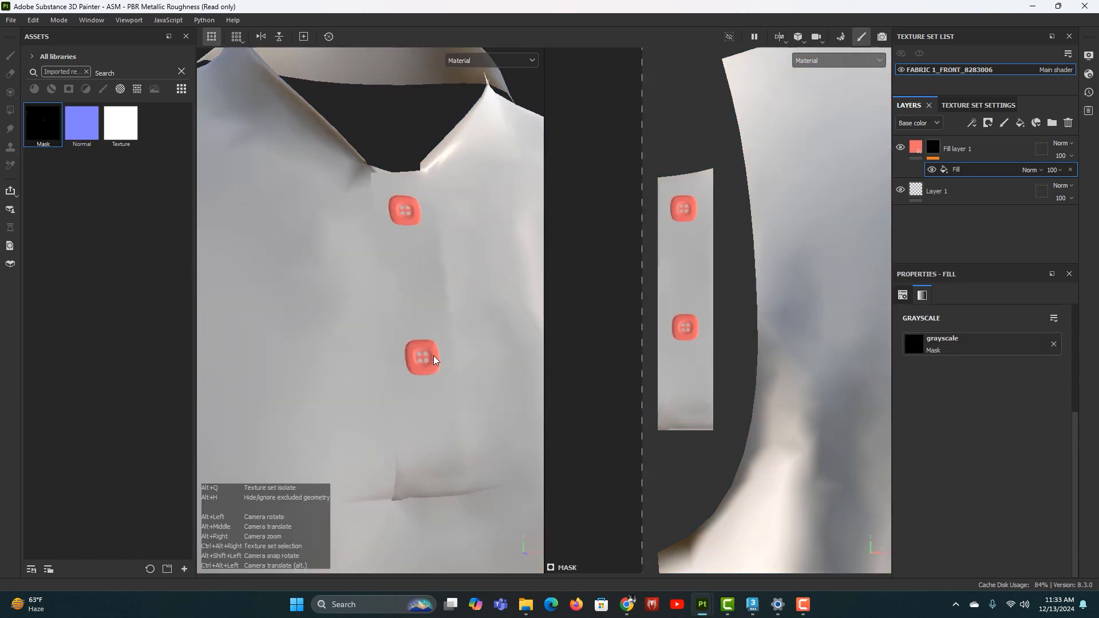
{"action": "key", "text": "alt"}
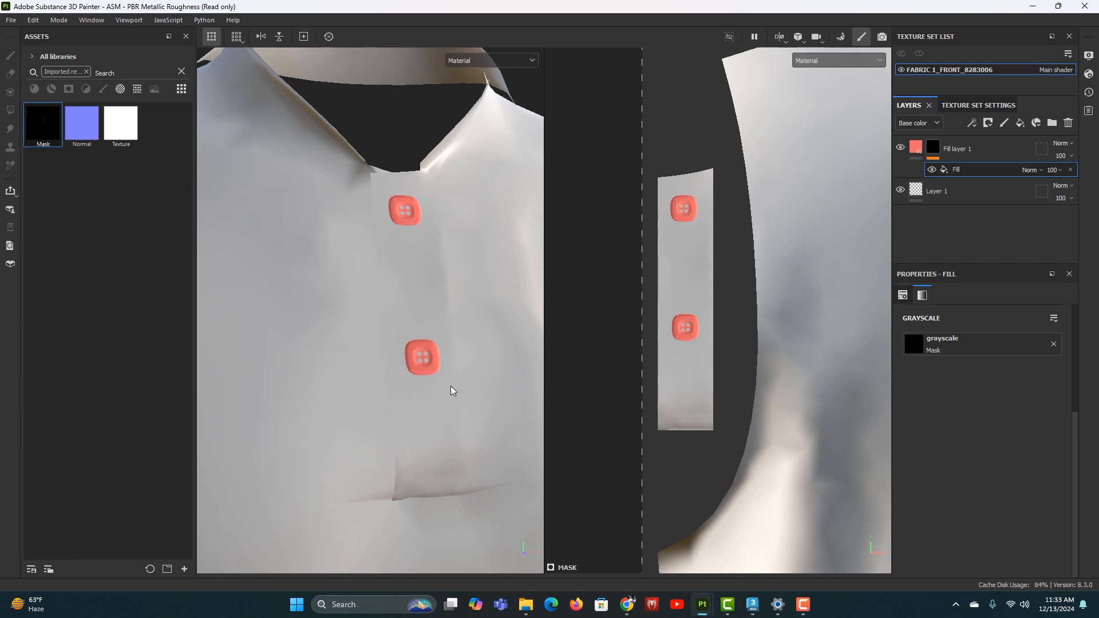
{"action": "mouse_move", "coordinate": [469, 386]}
{"action": "right_mouse_down", "text": "alt"}
{"action": "mouse_move", "coordinate": [433, 305]}
{"action": "mouse_move", "coordinate": [457, 373]}
{"action": "mouse_move", "coordinate": [447, 404]}
{"action": "mouse_move", "coordinate": [422, 376]}
{"action": "mouse_move", "coordinate": [438, 391]}
{"action": "right_mouse_up", "text": "alt"}
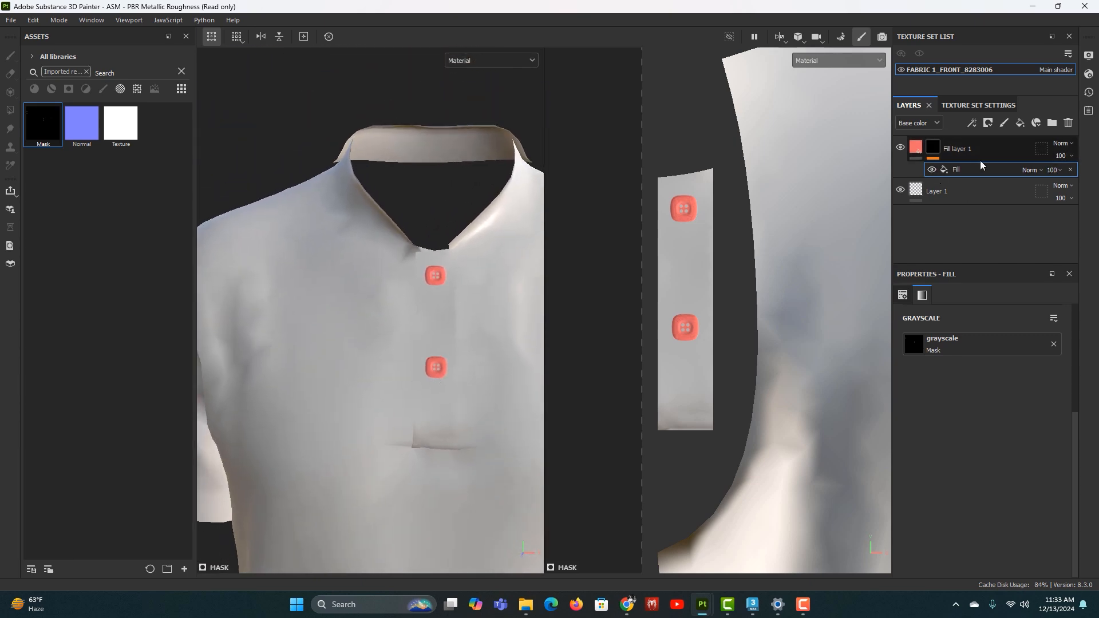
Rename Fill layer 1 as Button
{"action": "left_click", "coordinate": [967, 150]}
{"action": "double_click", "coordinate": [967, 150]}
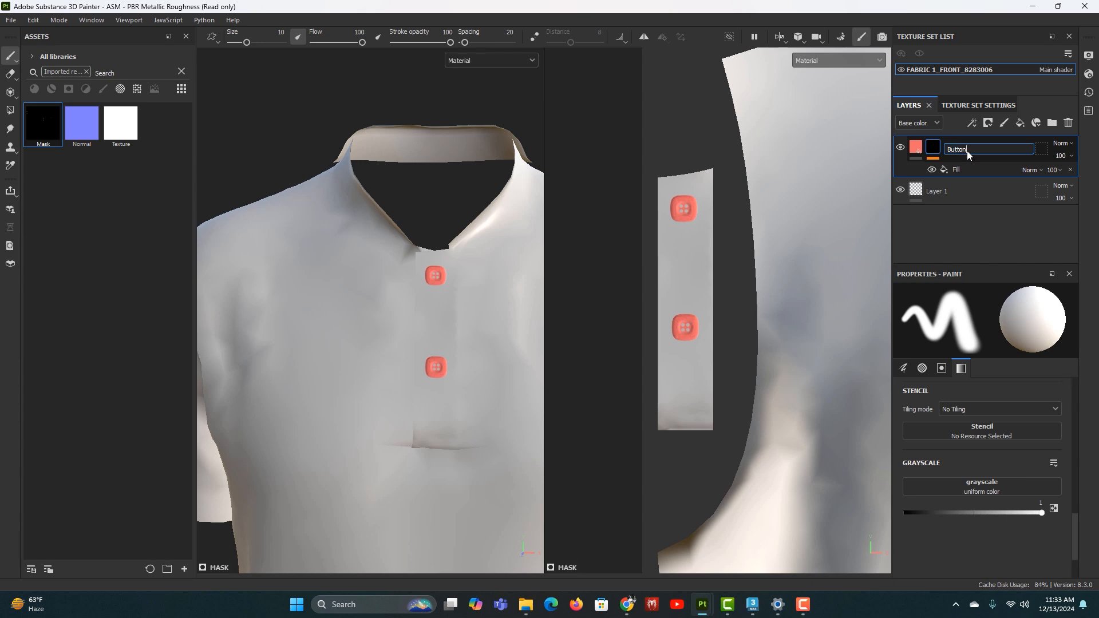
{"action": "key", "text": "Return"}
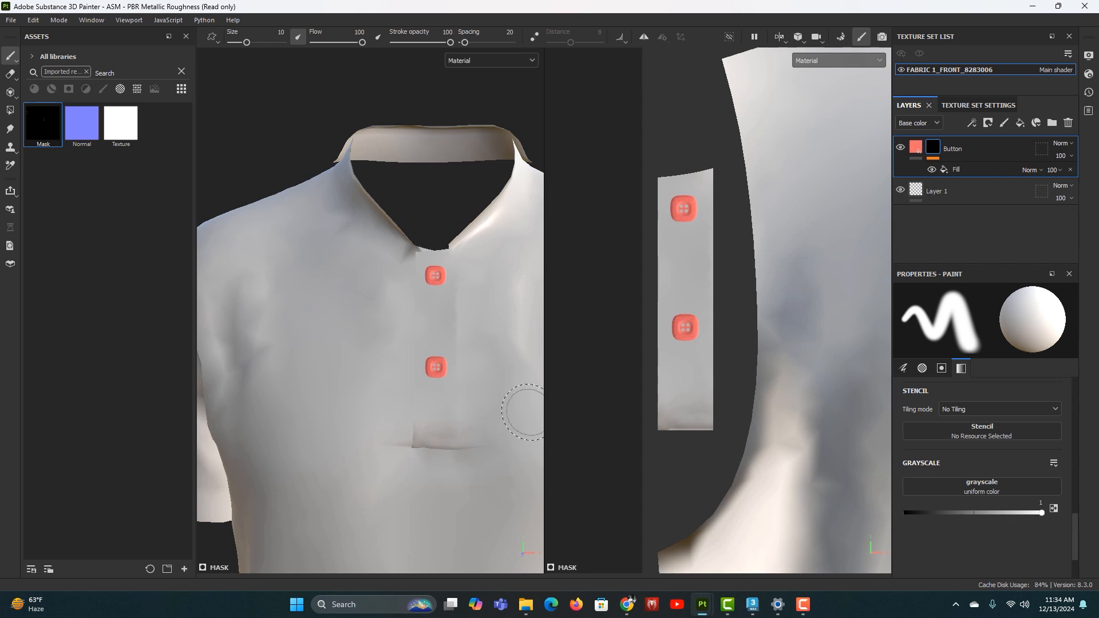
Examine the masked buttons on the shirt placket up close and the Button layer's material settings
{"action": "scroll", "coordinate": [428, 339], "scroll_direction": "up", "scroll_amount": 2}
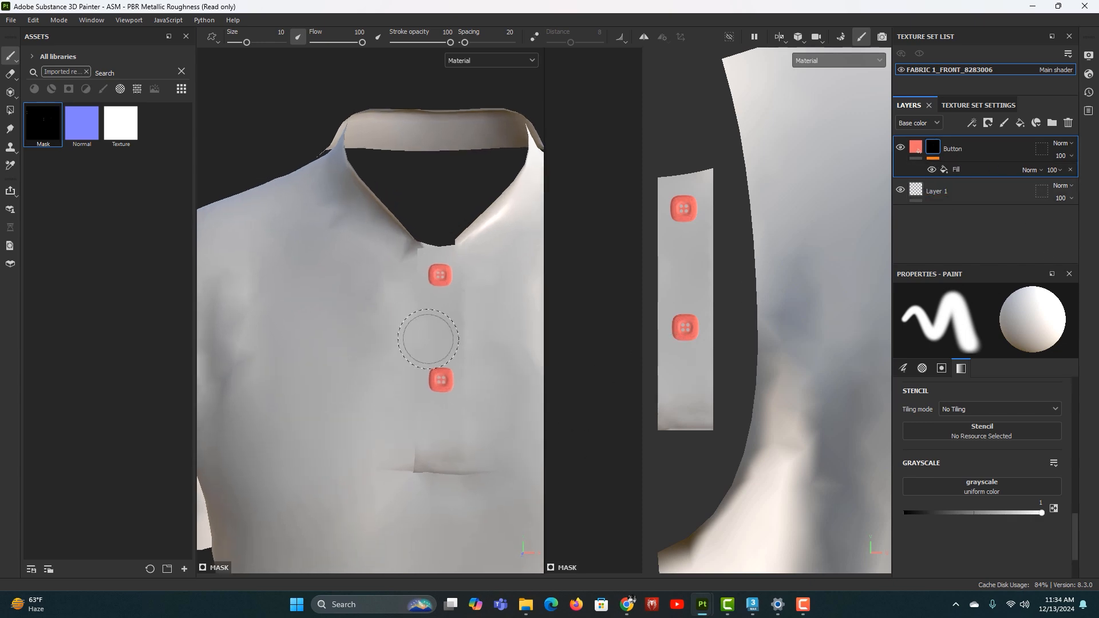
{"action": "left_click_drag", "start_coordinate": [428, 339], "coordinate": [472, 422], "text": "alt"}
{"action": "mouse_move", "coordinate": [473, 423]}
{"action": "middle_mouse_down", "text": "alt"}
{"action": "mouse_move", "coordinate": [470, 400]}
{"action": "mouse_move", "coordinate": [479, 431]}
{"action": "middle_mouse_up", "text": "alt"}
{"action": "scroll", "coordinate": [486, 397], "scroll_direction": "down", "scroll_amount": 1}
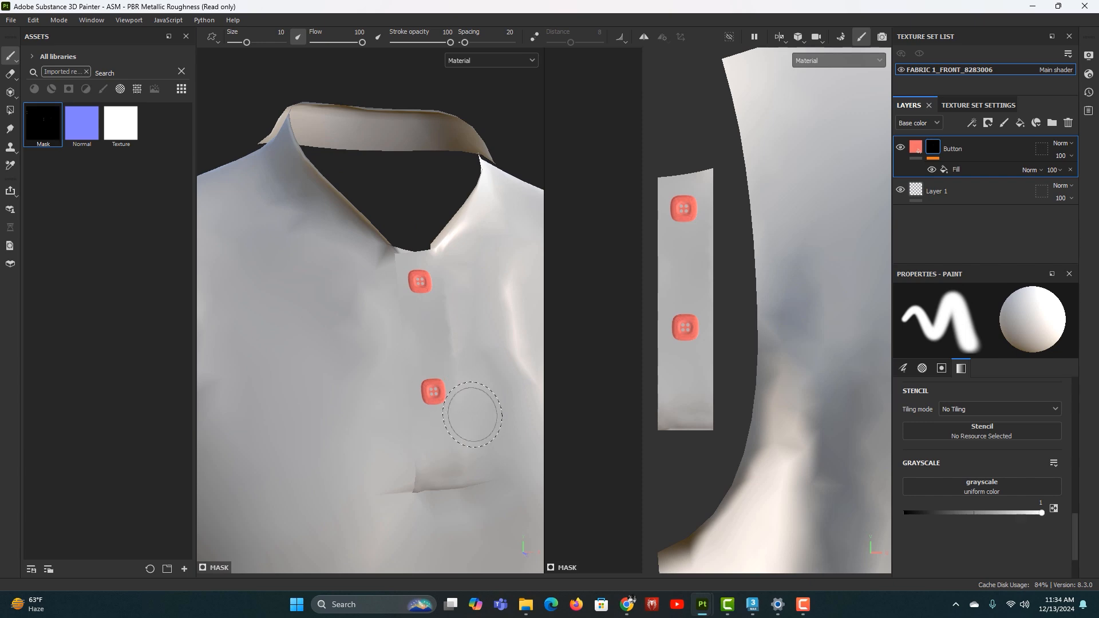
{"action": "right_click_drag", "start_coordinate": [397, 315], "coordinate": [457, 435], "text": "alt"}
{"action": "middle_click_drag", "start_coordinate": [471, 395], "coordinate": [429, 372], "text": "alt"}
{"action": "scroll", "coordinate": [430, 422], "scroll_direction": "up", "scroll_amount": 3}
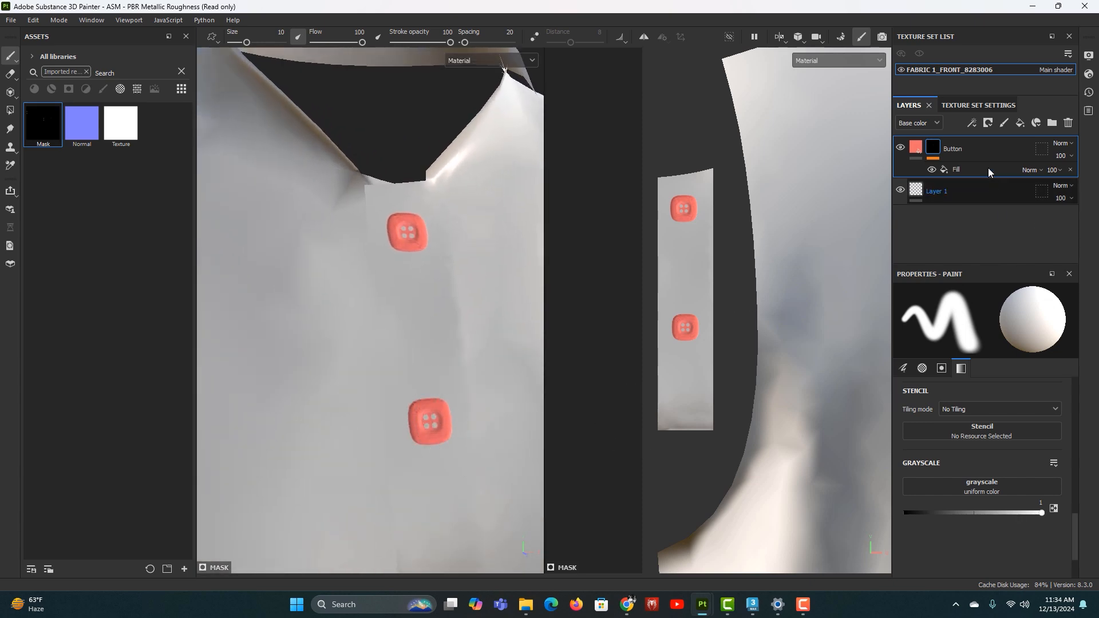
{"action": "left_click", "coordinate": [917, 148]}
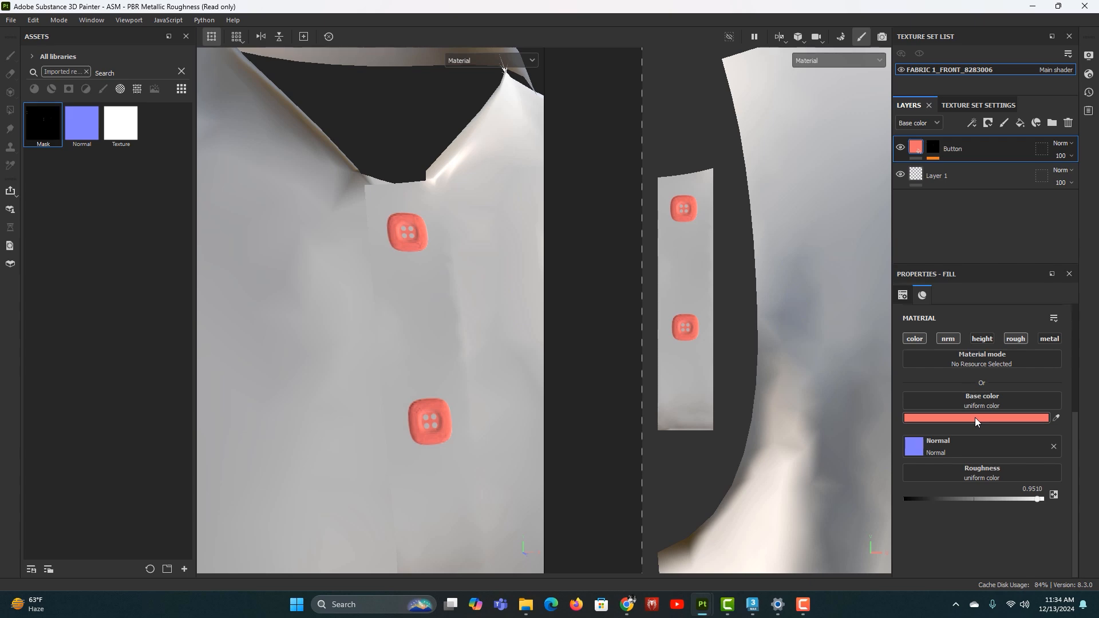
{"action": "scroll", "coordinate": [456, 375], "scroll_direction": "down", "scroll_amount": 1}
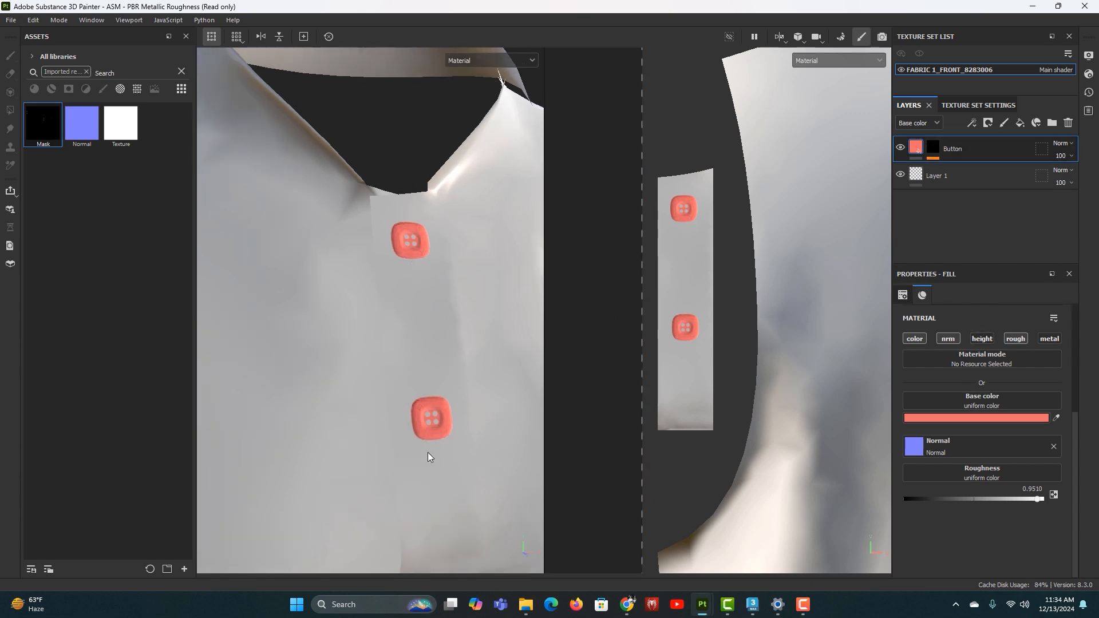
Duplicate the Button layer, place the copy beneath the original, and rename it Button_Sh
{"action": "right_click", "coordinate": [982, 149]}
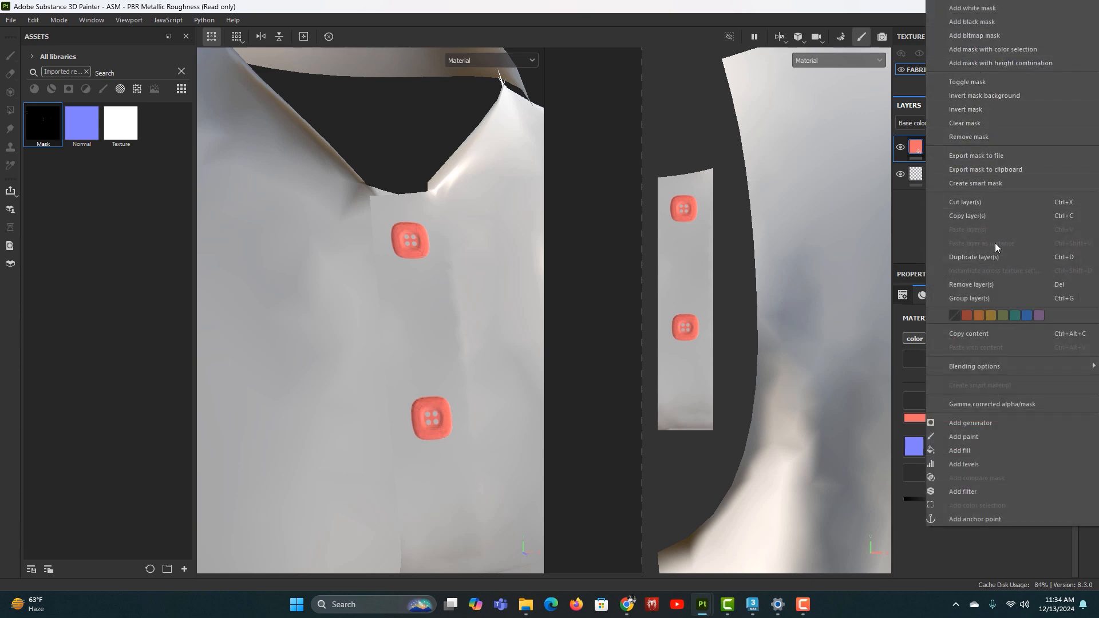
{"action": "left_click", "coordinate": [981, 256]}
{"action": "left_click_drag", "start_coordinate": [974, 150], "coordinate": [970, 189]}
{"action": "double_click", "coordinate": [960, 176]}
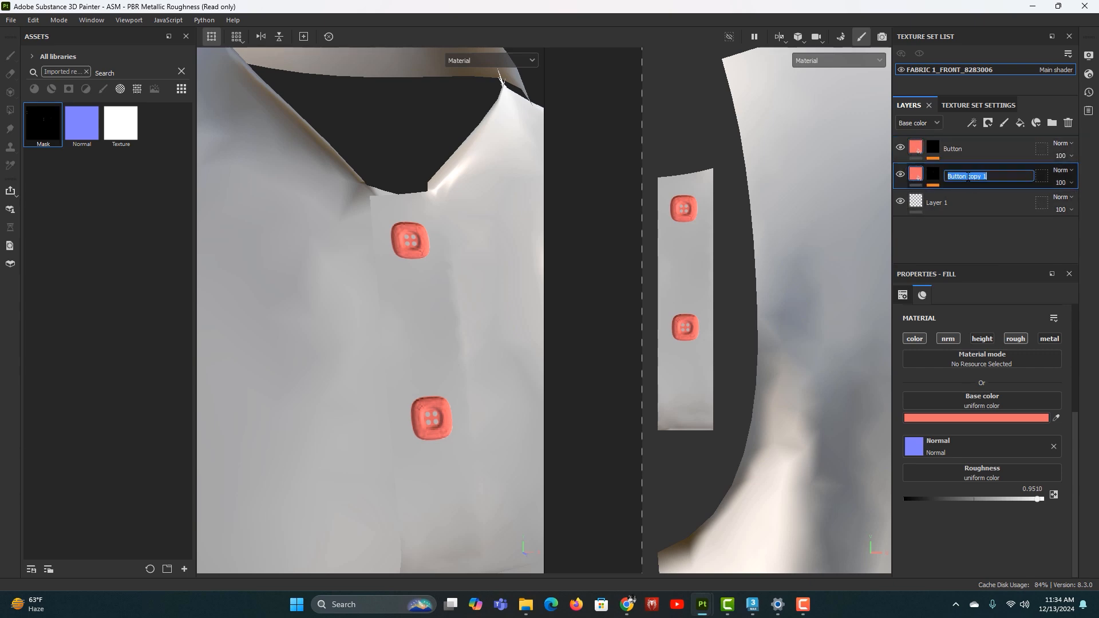
{"action": "left_click_drag", "start_coordinate": [969, 177], "coordinate": [1014, 178]}
{"action": "type", "text": "_Sh"}
{"action": "key", "text": "Return"}
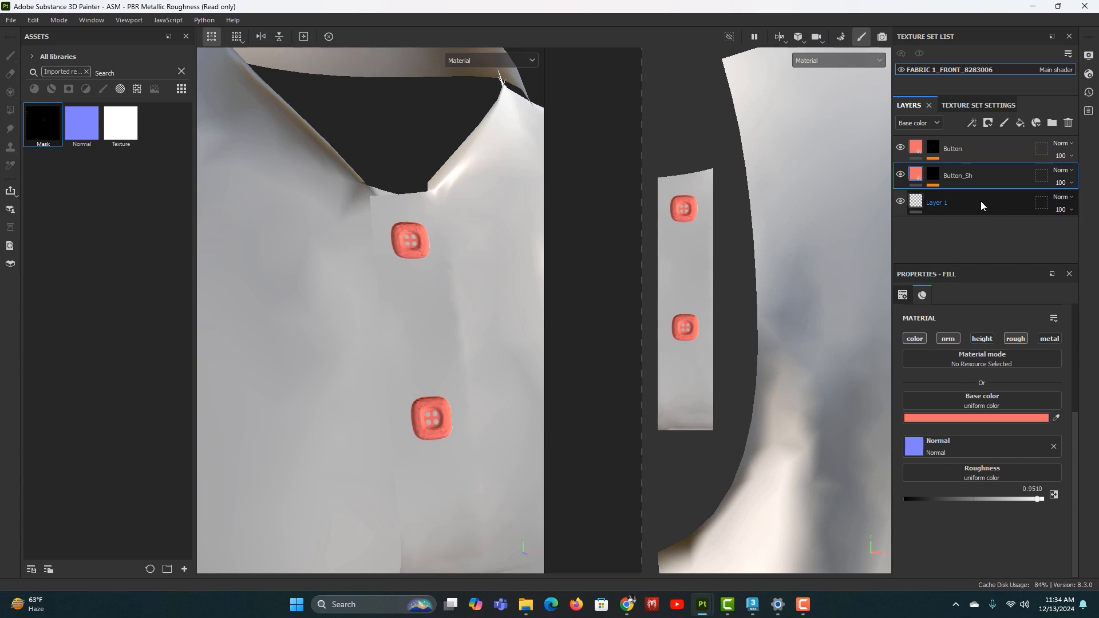
Set the Button_Sh layer's base color to black (000000)
{"action": "left_click", "coordinate": [991, 417]}
{"action": "left_click_drag", "start_coordinate": [837, 507], "coordinate": [820, 531]}
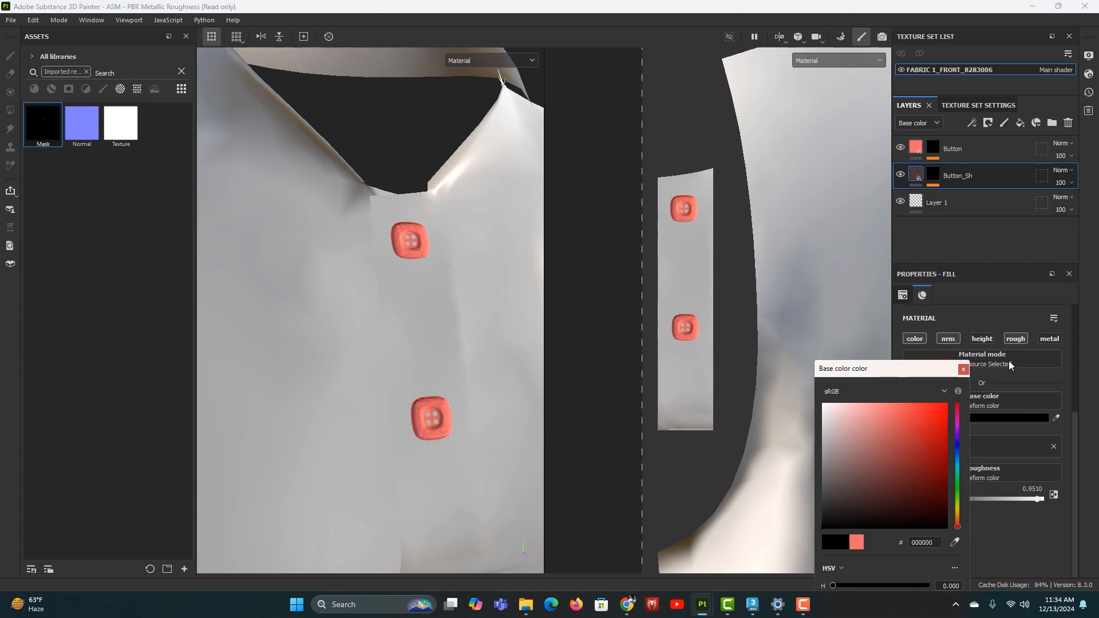
{"action": "left_click", "coordinate": [963, 370]}
Add a Blur filter to the content of the Button_Sh layer
{"action": "right_click", "coordinate": [917, 175]}
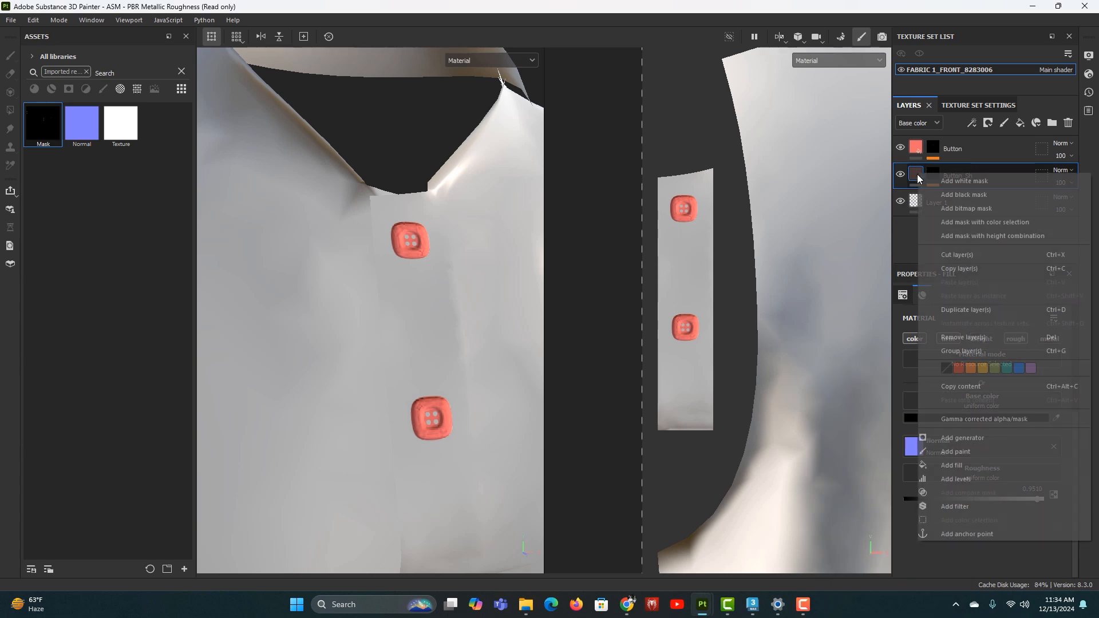
{"action": "left_click", "coordinate": [966, 511]}
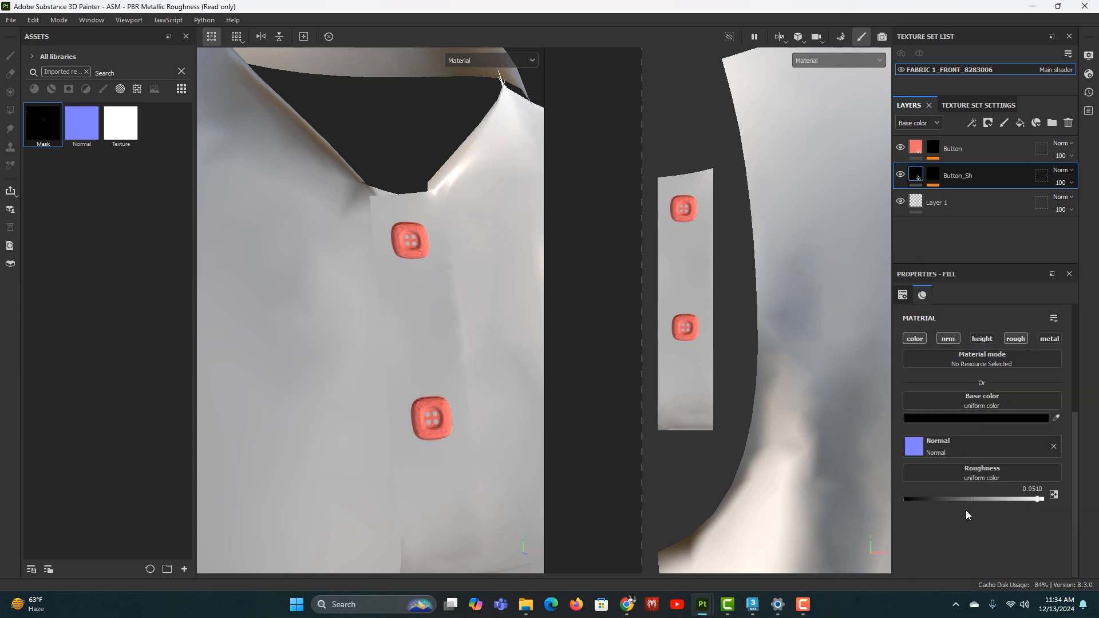
{"action": "left_click", "coordinate": [981, 342]}
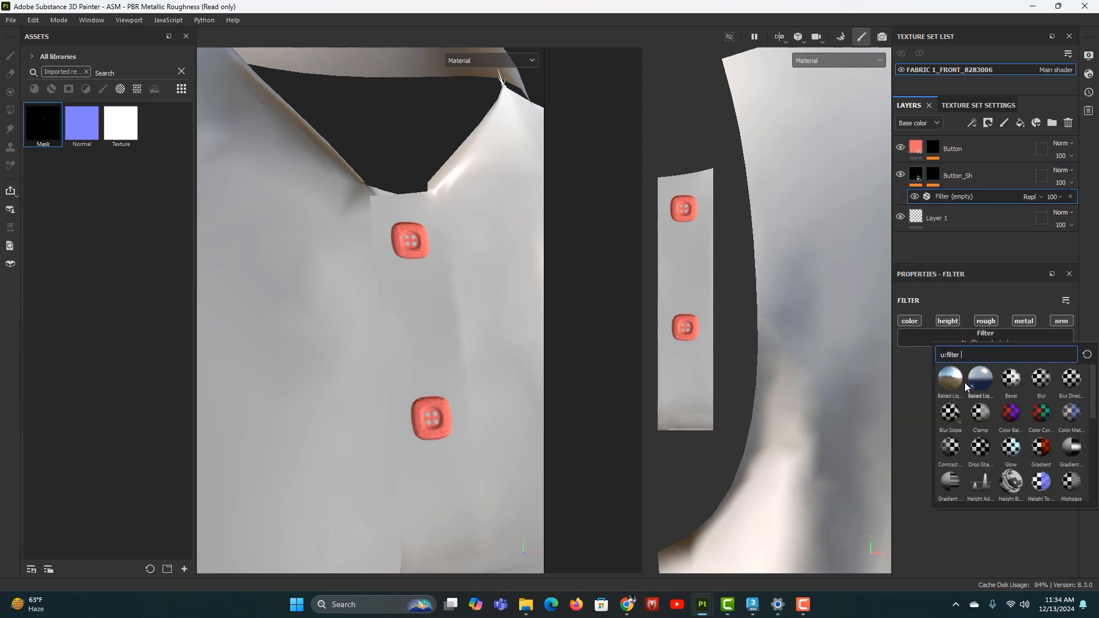
{"action": "left_click", "coordinate": [1043, 390]}
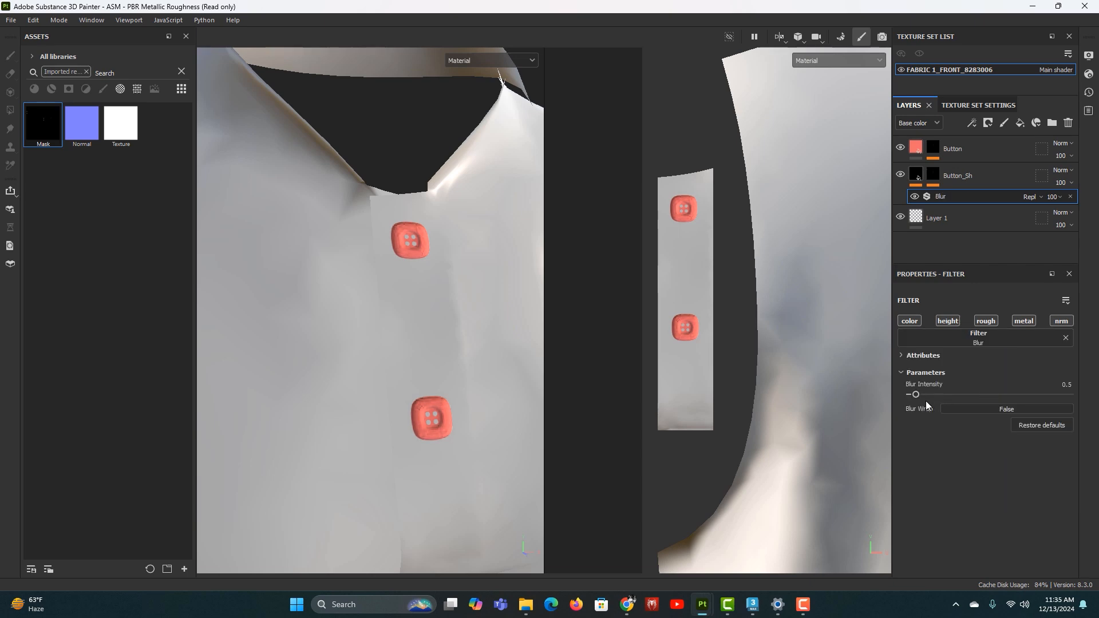
Add a Blur filter above the fill effect in the Button_Sh layer's mask
{"action": "left_click", "coordinate": [933, 174]}
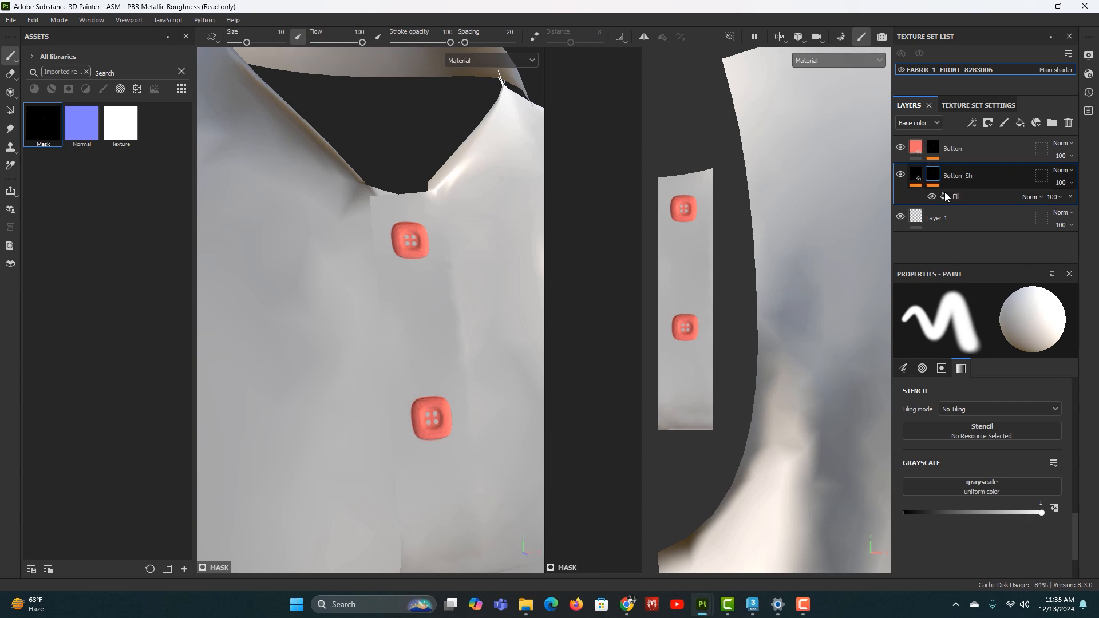
{"action": "right_click", "coordinate": [939, 178]}
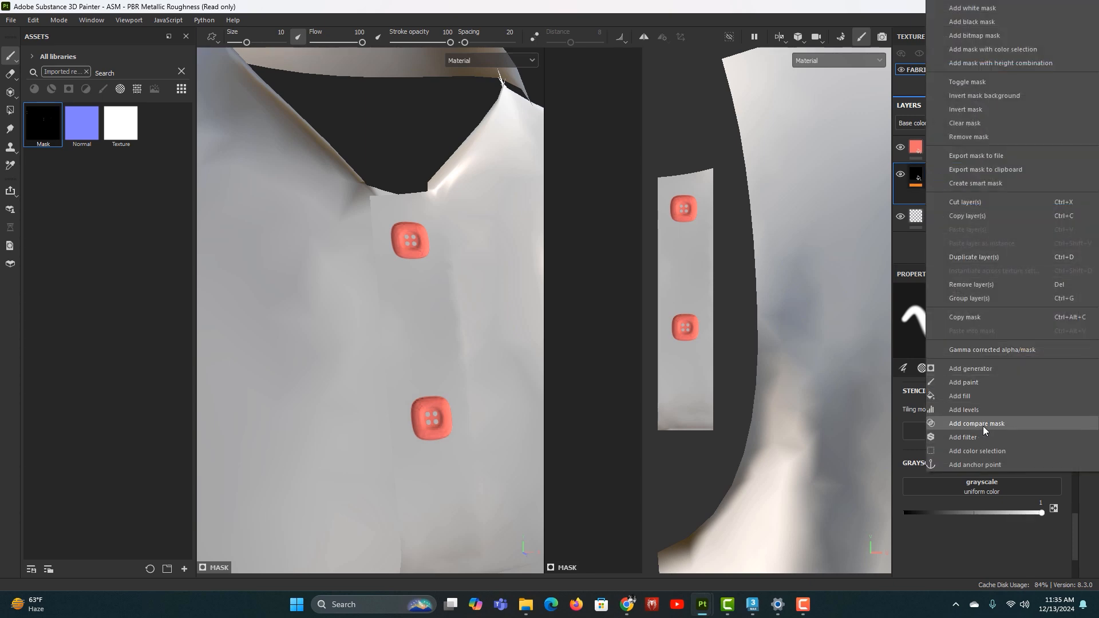
{"action": "left_click", "coordinate": [970, 437]}
{"action": "left_click", "coordinate": [987, 324]}
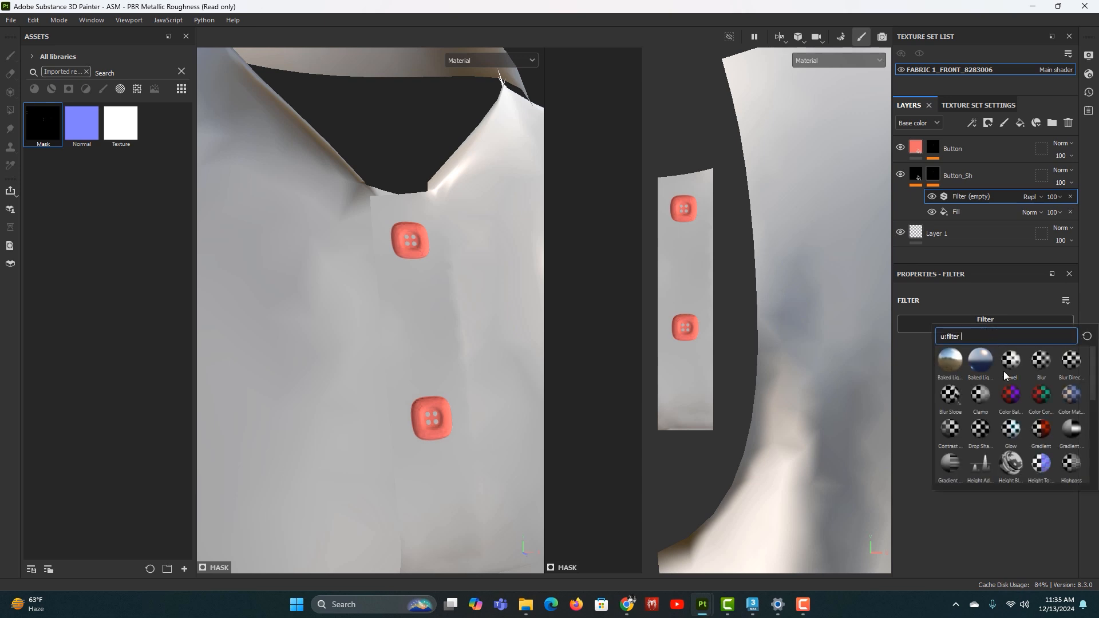
{"action": "left_click", "coordinate": [1042, 362]}
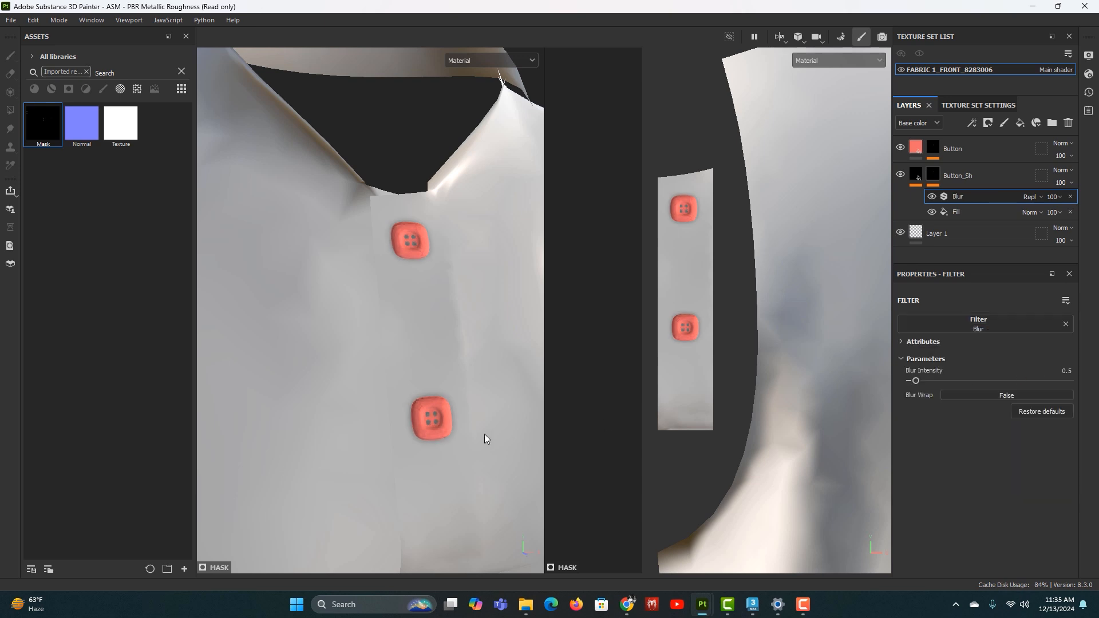
Inspect the buttons and their blurred shadow on the shirt's front placket from close up and at full-shirt distance
{"action": "right_click_drag", "start_coordinate": [436, 426], "coordinate": [366, 284], "text": "alt"}
{"action": "left_click_drag", "start_coordinate": [397, 349], "coordinate": [411, 367], "text": "alt"}
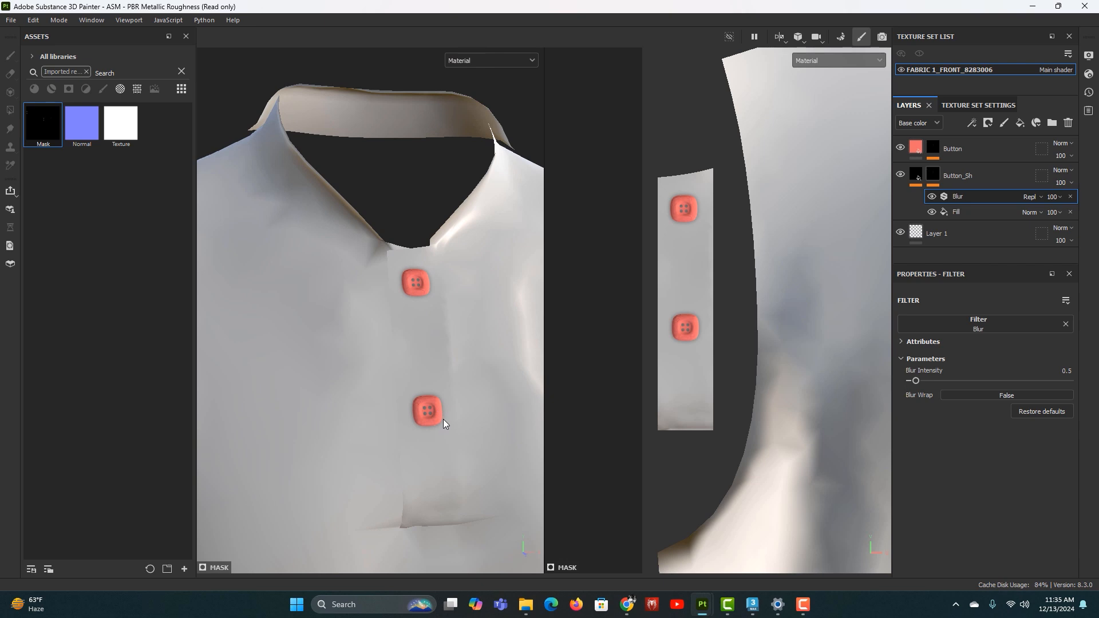
{"action": "right_click_drag", "start_coordinate": [444, 421], "coordinate": [455, 392], "text": "alt"}
{"action": "middle_click_drag", "start_coordinate": [456, 392], "coordinate": [470, 376], "text": "alt"}
{"action": "right_click_drag", "start_coordinate": [476, 386], "coordinate": [472, 371], "text": "alt"}
{"action": "left_click_drag", "start_coordinate": [473, 376], "coordinate": [454, 422], "text": "alt"}
{"action": "right_click_drag", "start_coordinate": [455, 417], "coordinate": [471, 400], "text": "alt"}
{"action": "middle_click_drag", "start_coordinate": [458, 442], "coordinate": [482, 367], "text": "alt"}
{"action": "right_click_drag", "start_coordinate": [483, 368], "coordinate": [458, 314], "text": "alt"}
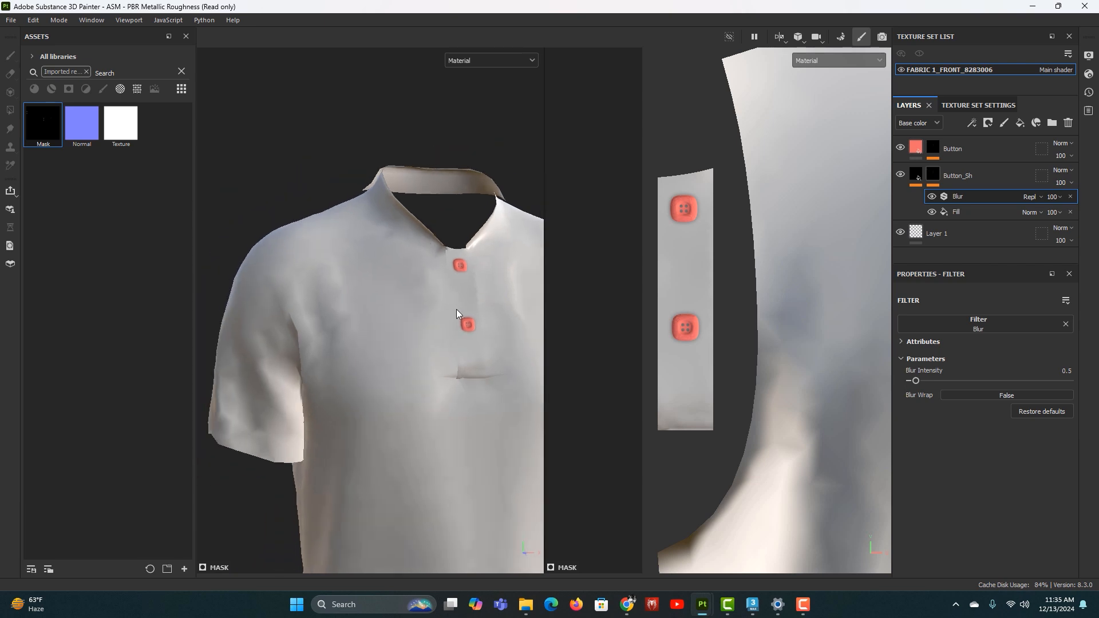
{"action": "middle_click_drag", "start_coordinate": [460, 372], "coordinate": [456, 297], "text": "alt"}
{"action": "right_click_drag", "start_coordinate": [456, 349], "coordinate": [404, 191], "text": "alt"}
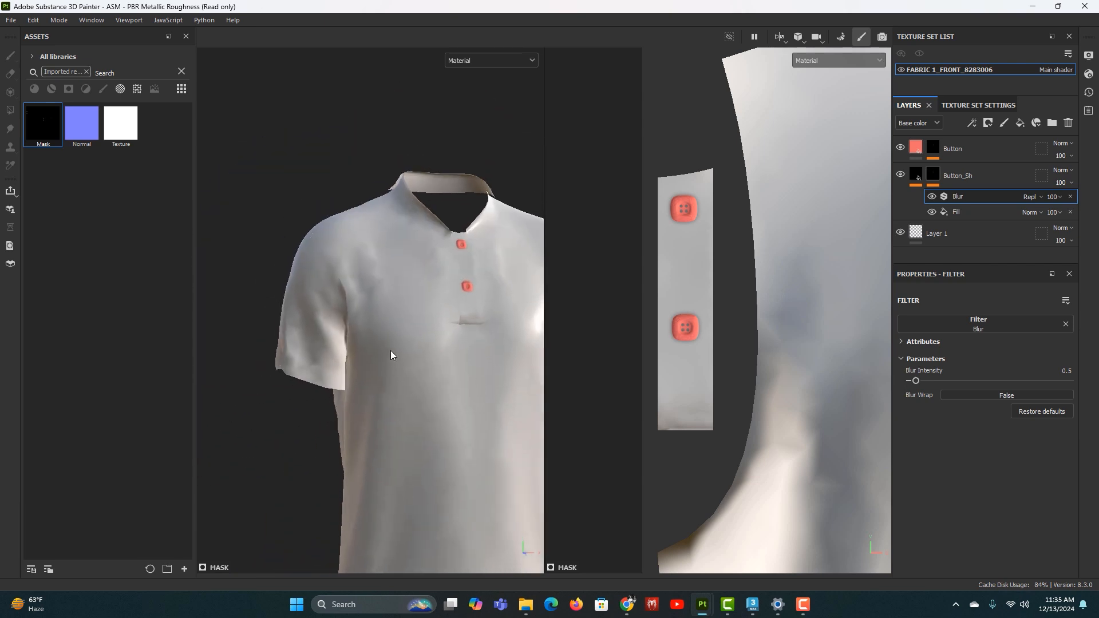
{"action": "right_click_drag", "start_coordinate": [487, 282], "coordinate": [513, 479], "text": "alt"}
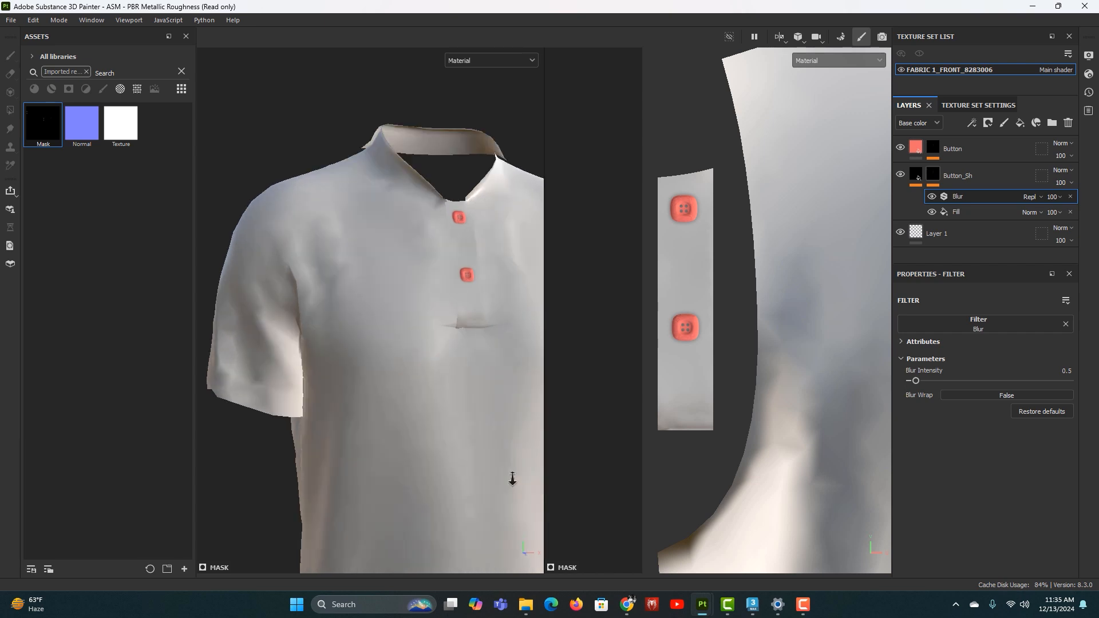
{"action": "middle_click_drag", "start_coordinate": [462, 458], "coordinate": [424, 522], "text": "alt"}
{"action": "right_click_drag", "start_coordinate": [438, 421], "coordinate": [562, 491], "text": "alt"}
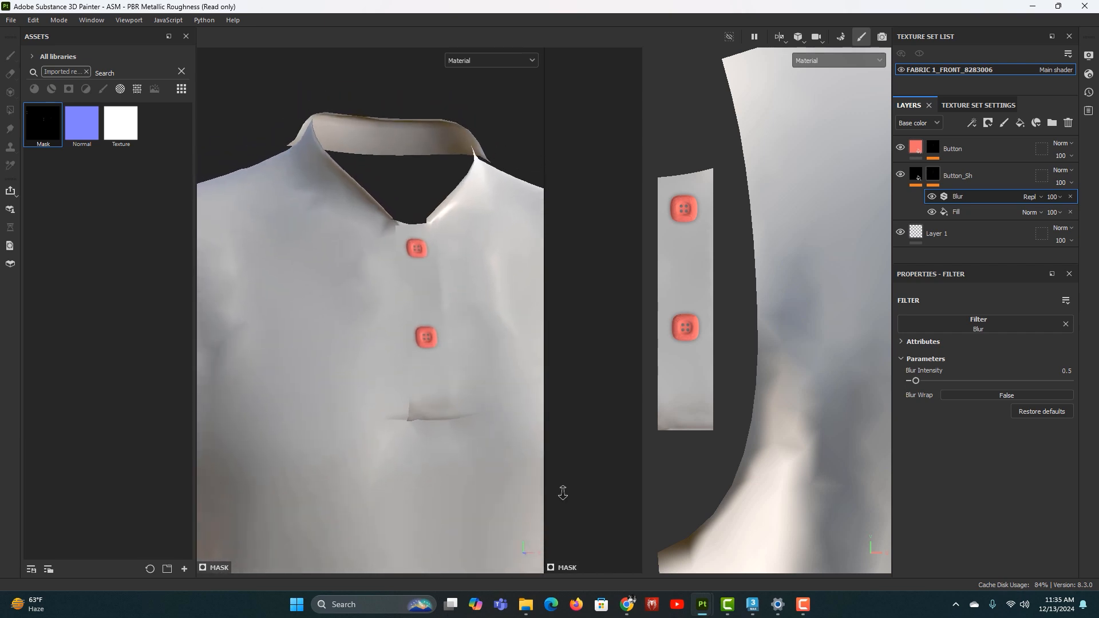
{"action": "right_click_drag", "start_coordinate": [467, 325], "coordinate": [476, 348], "text": "alt"}
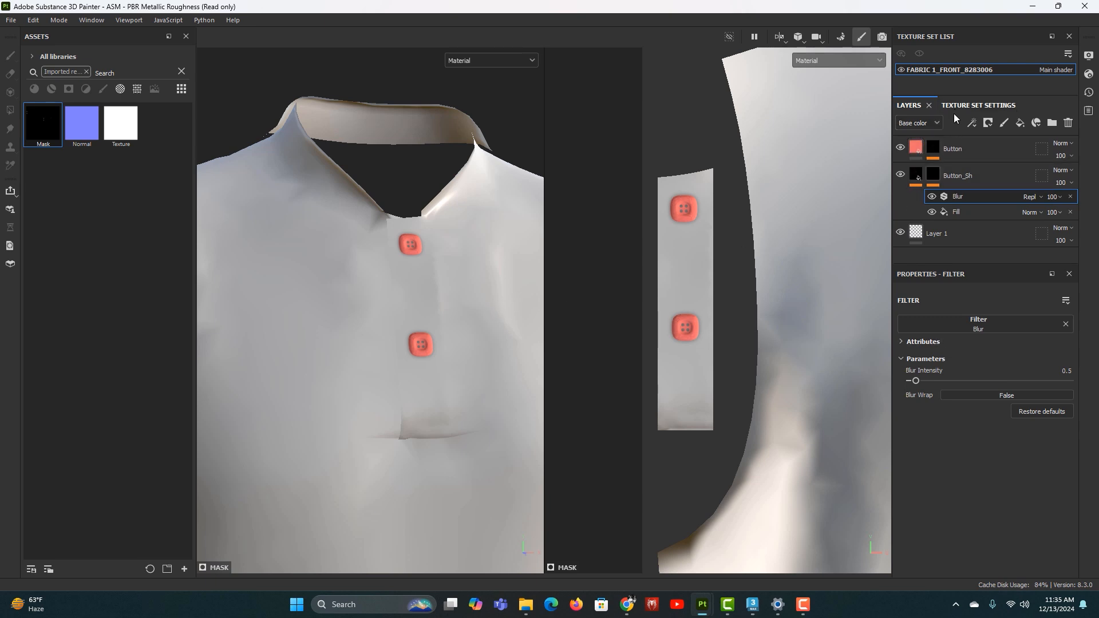
Change the Button layer's base color to a light cyan blue, trying a violet blue (6B6BF2) first
{"action": "left_click", "coordinate": [973, 150]}
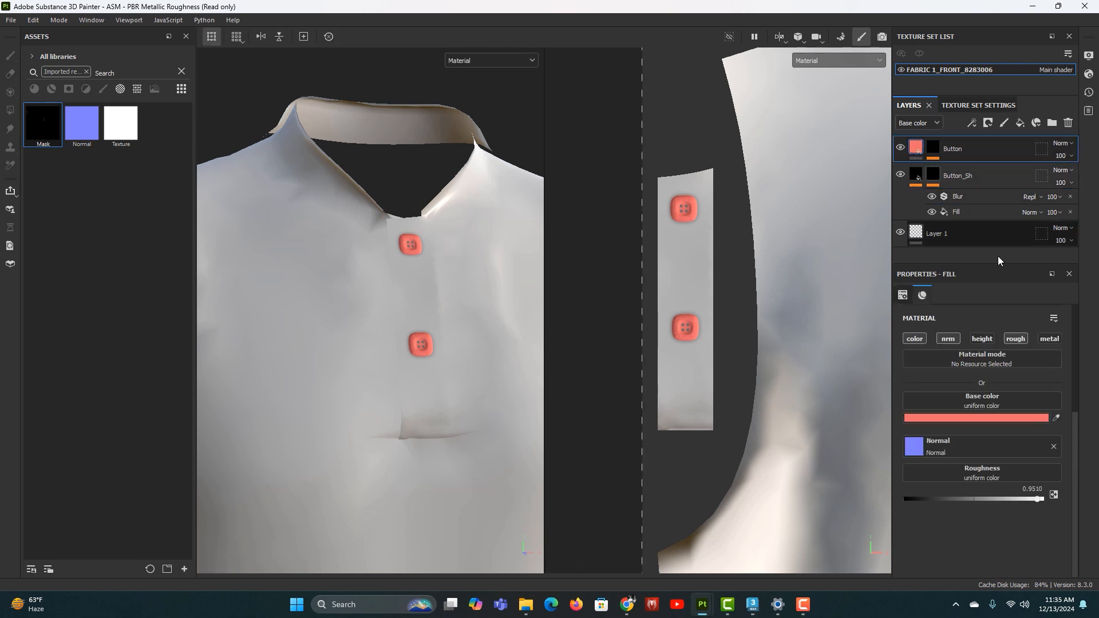
{"action": "left_click", "coordinate": [985, 418]}
{"action": "left_click_drag", "start_coordinate": [959, 525], "coordinate": [960, 445]}
{"action": "left_click_drag", "start_coordinate": [445, 277], "coordinate": [497, 333], "text": "alt"}
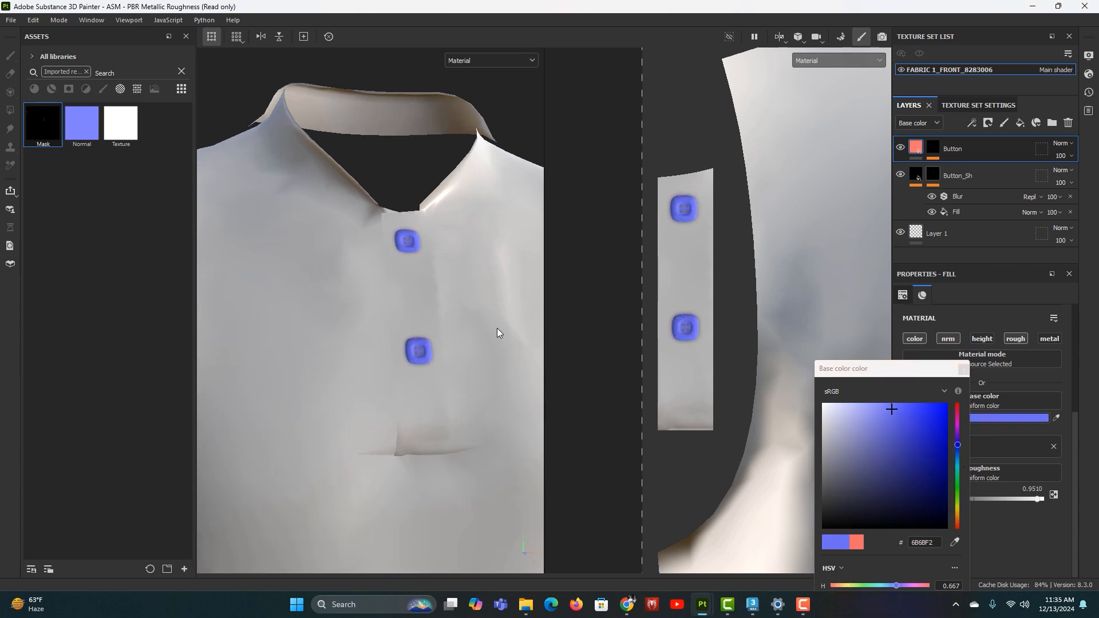
{"action": "left_click_drag", "start_coordinate": [959, 442], "coordinate": [966, 472]}
{"action": "left_click", "coordinate": [963, 370]}
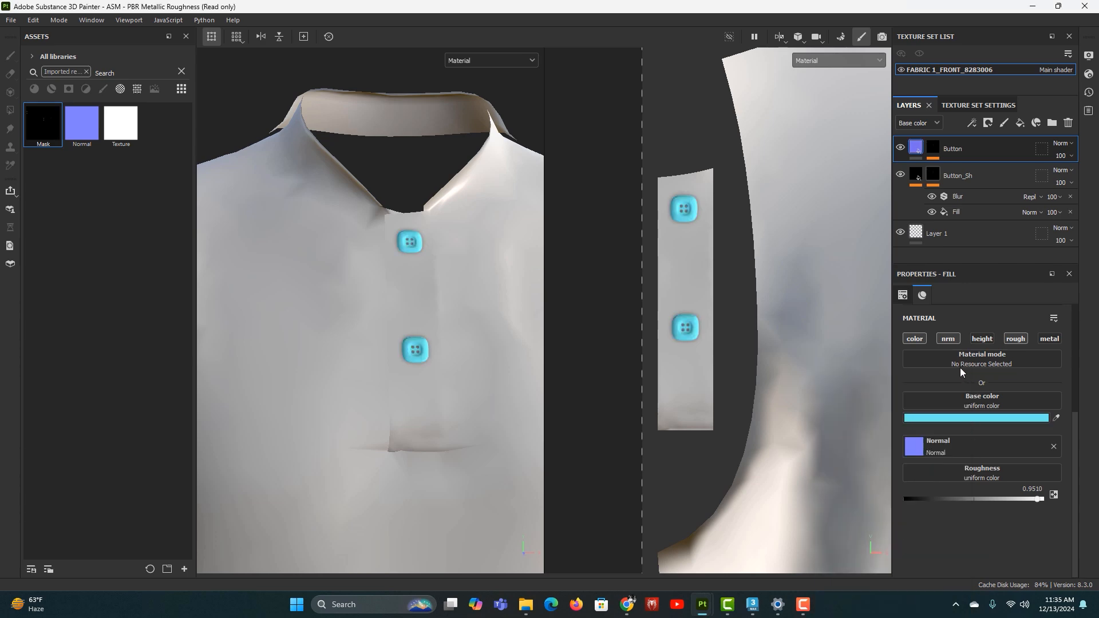
{"action": "left_click_drag", "start_coordinate": [407, 325], "coordinate": [443, 325], "text": "alt"}
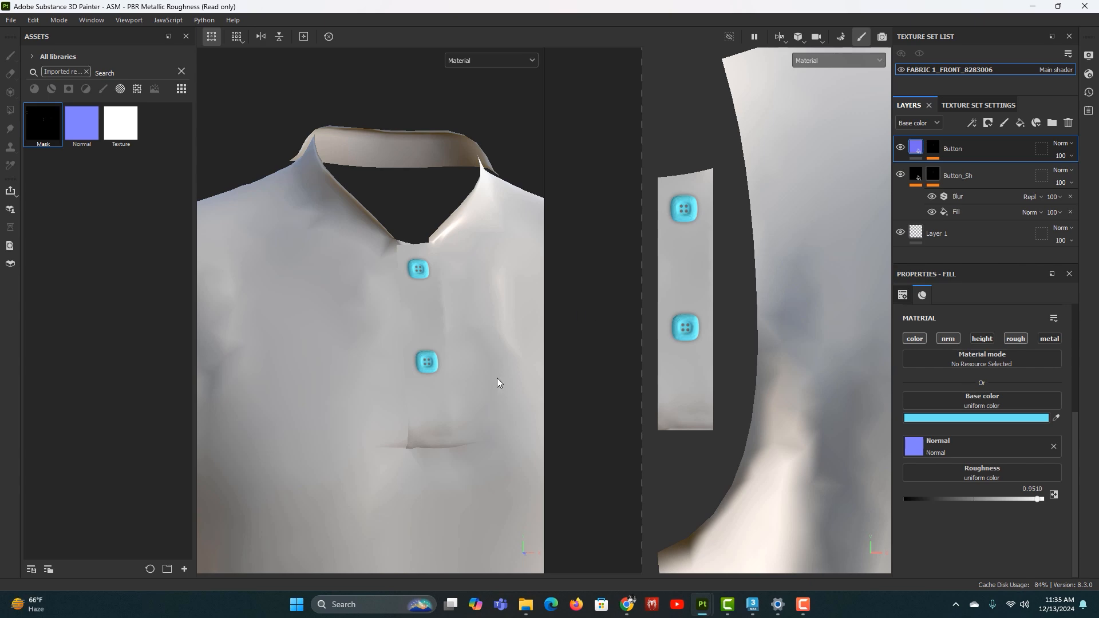
Review the output templates and export list, and export the texture set as 8-bit PNG maps with the PBR Metallic Roughness template
{"action": "left_click", "coordinate": [14, 21]}
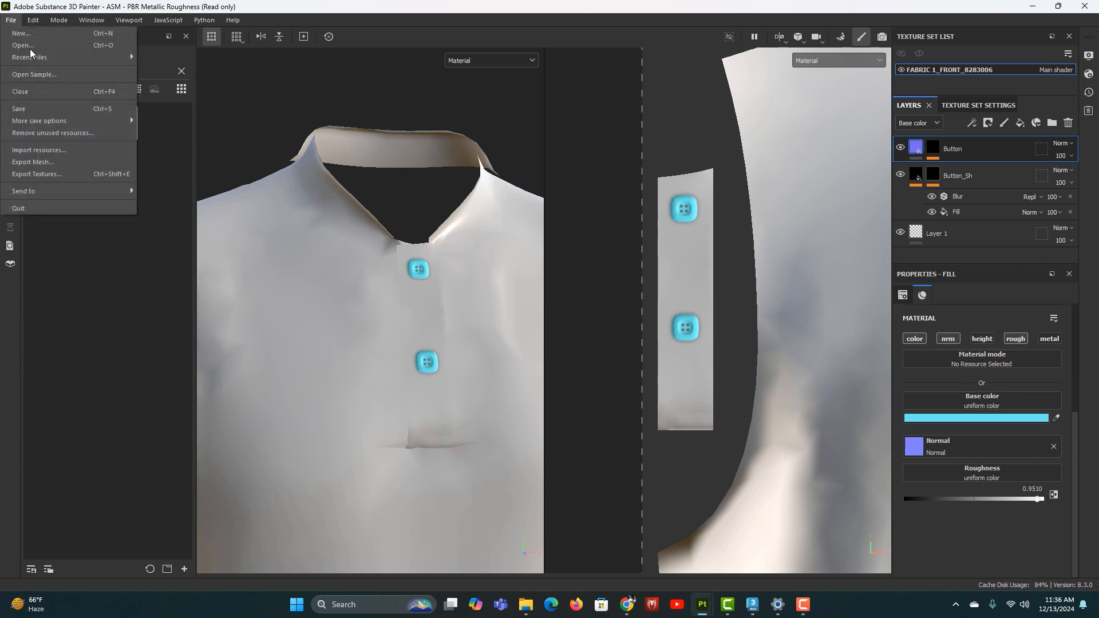
{"action": "left_click", "coordinate": [60, 173]}
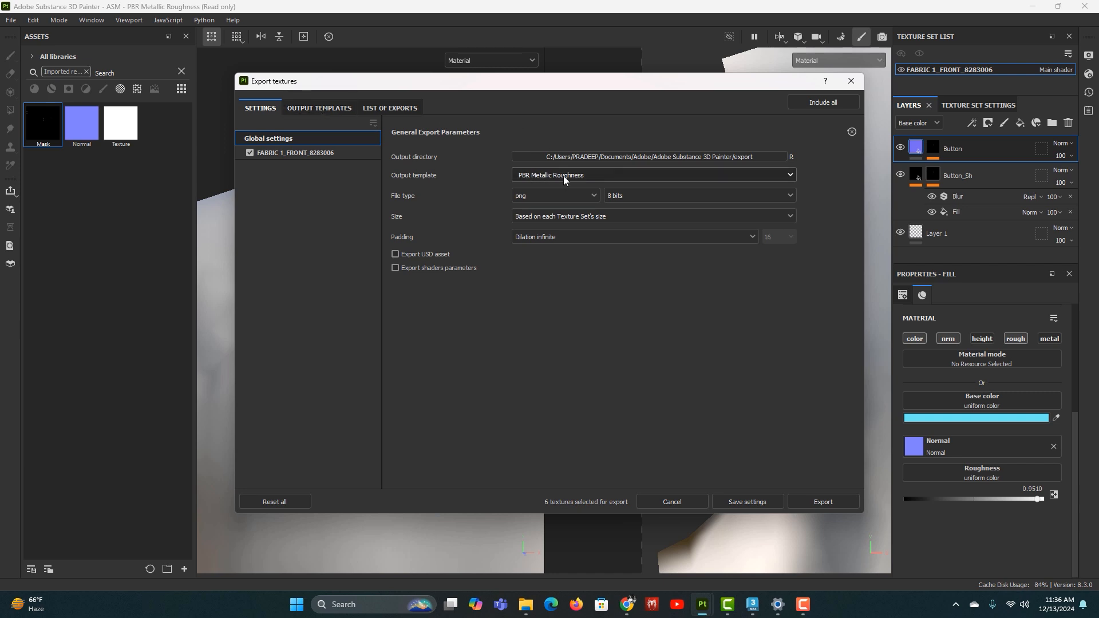
{"action": "left_click", "coordinate": [313, 109]}
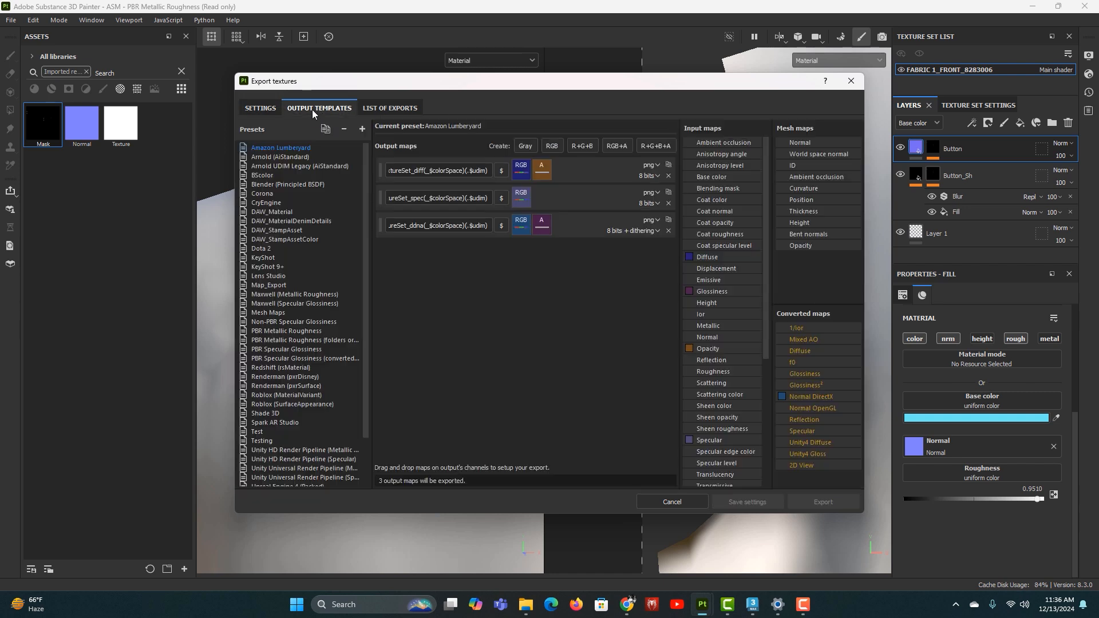
{"action": "left_click", "coordinate": [380, 109]}
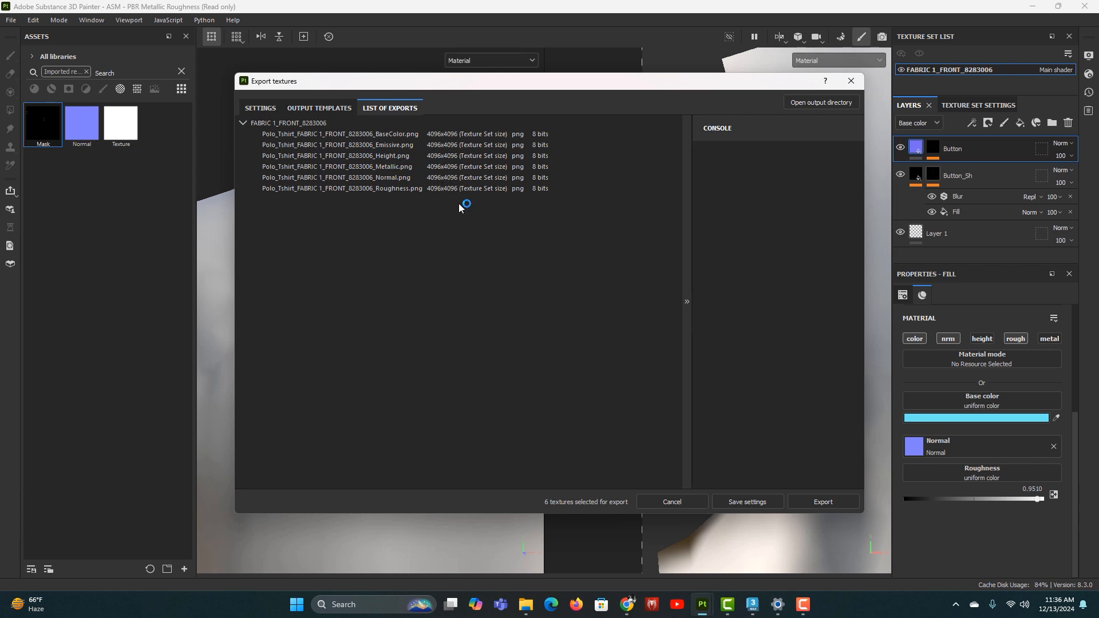
{"action": "left_click", "coordinate": [259, 109]}
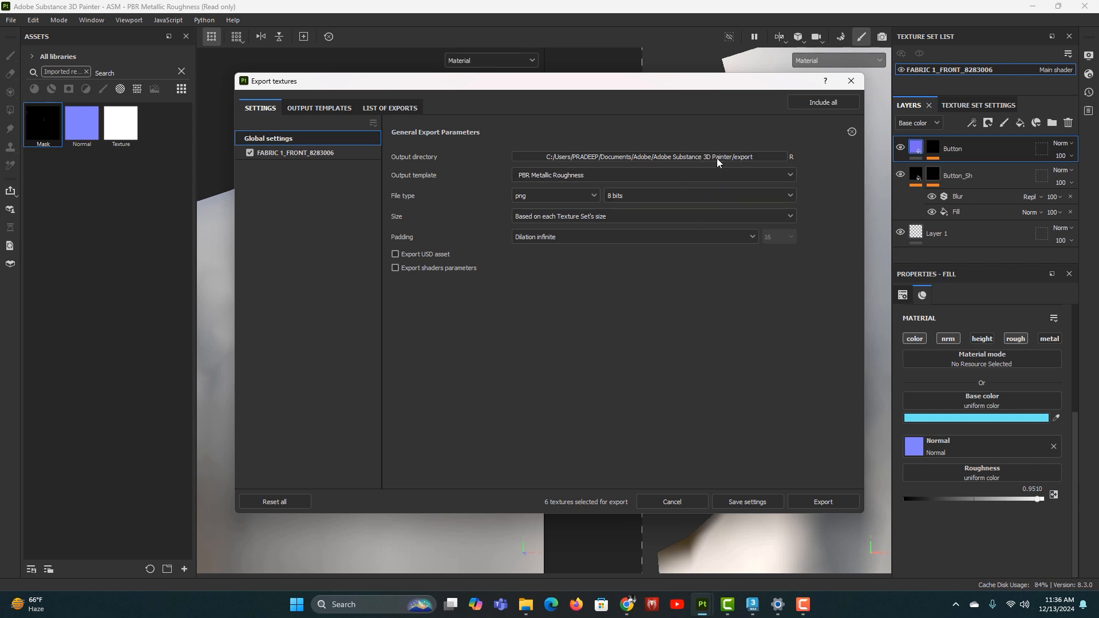
{"action": "left_click", "coordinate": [823, 502]}
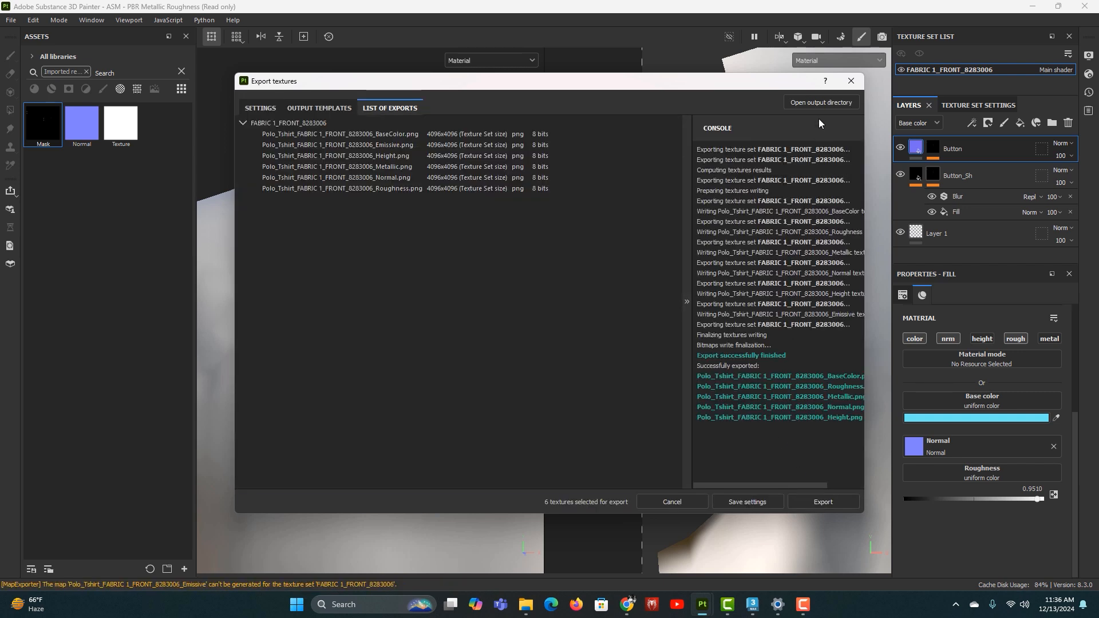
Open the export output directory and view the exported BaseColor map of the shirt front
{"action": "left_click", "coordinate": [817, 101]}
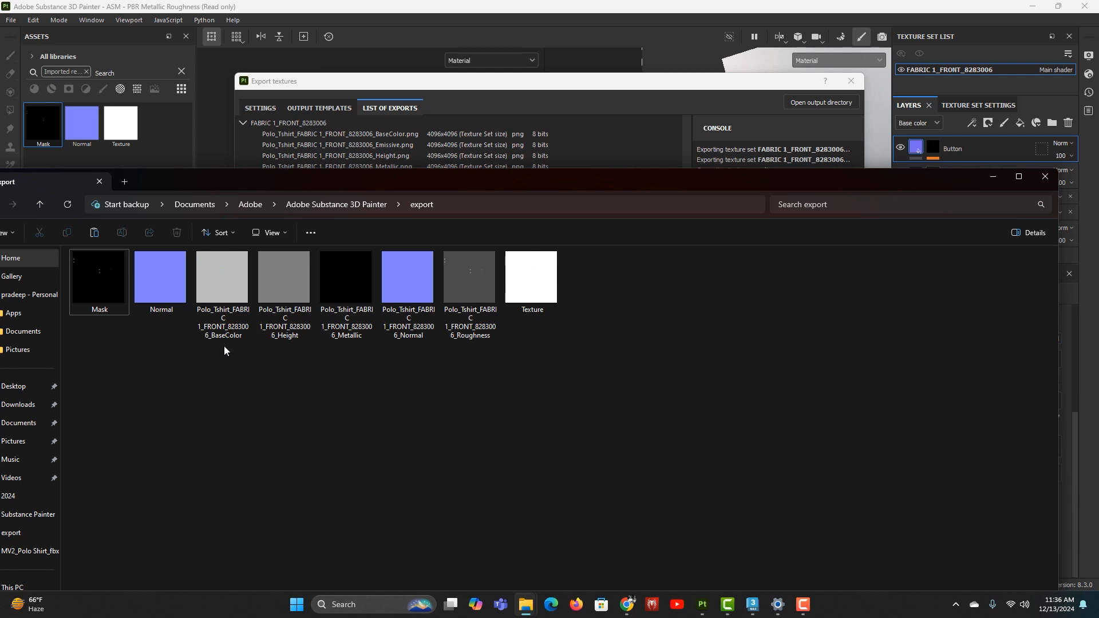
{"action": "double_click", "coordinate": [227, 312]}
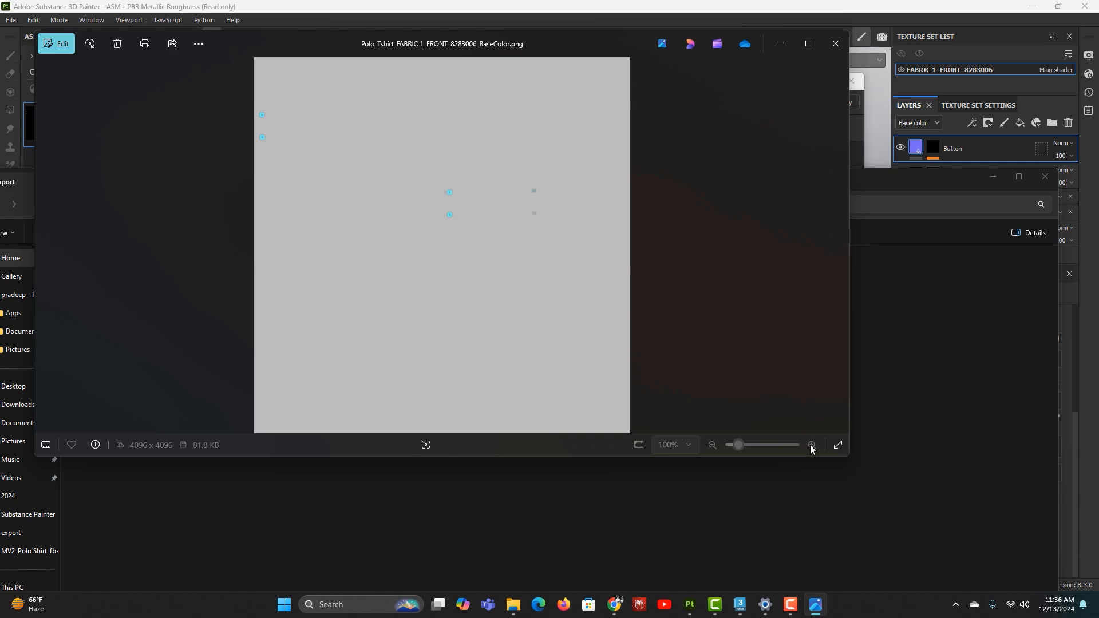
{"action": "left_click", "coordinate": [836, 44]}
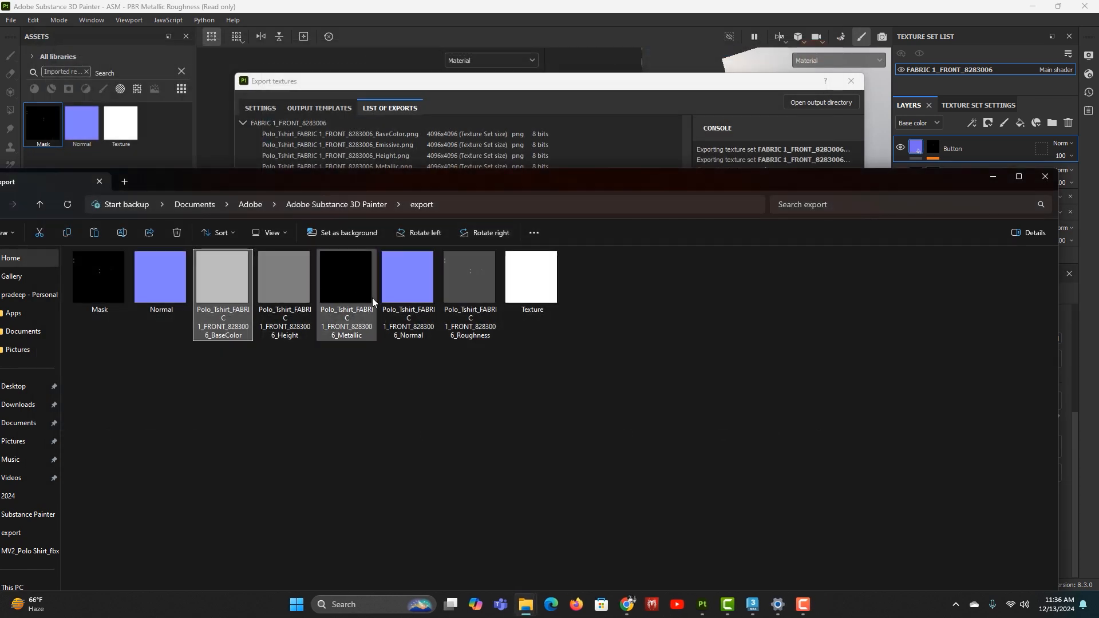
Examine the button details in the exported Normal map of the shirt front and close the image
{"action": "double_click", "coordinate": [397, 287]}
{"action": "scroll", "coordinate": [253, 140], "scroll_direction": "up", "scroll_amount": 4}
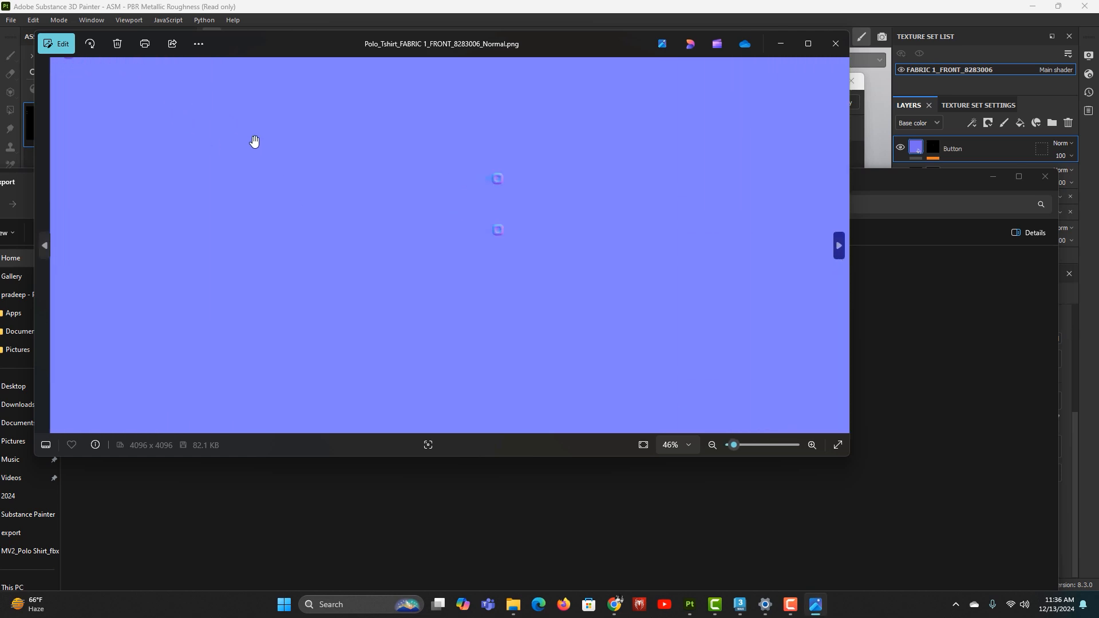
{"action": "left_click_drag", "start_coordinate": [352, 179], "coordinate": [194, 225]}
{"action": "mouse_move", "coordinate": [123, 261]}
{"action": "left_mouse_down"}
{"action": "mouse_move", "coordinate": [244, 269]}
{"action": "mouse_move", "coordinate": [126, 268]}
{"action": "left_mouse_up"}
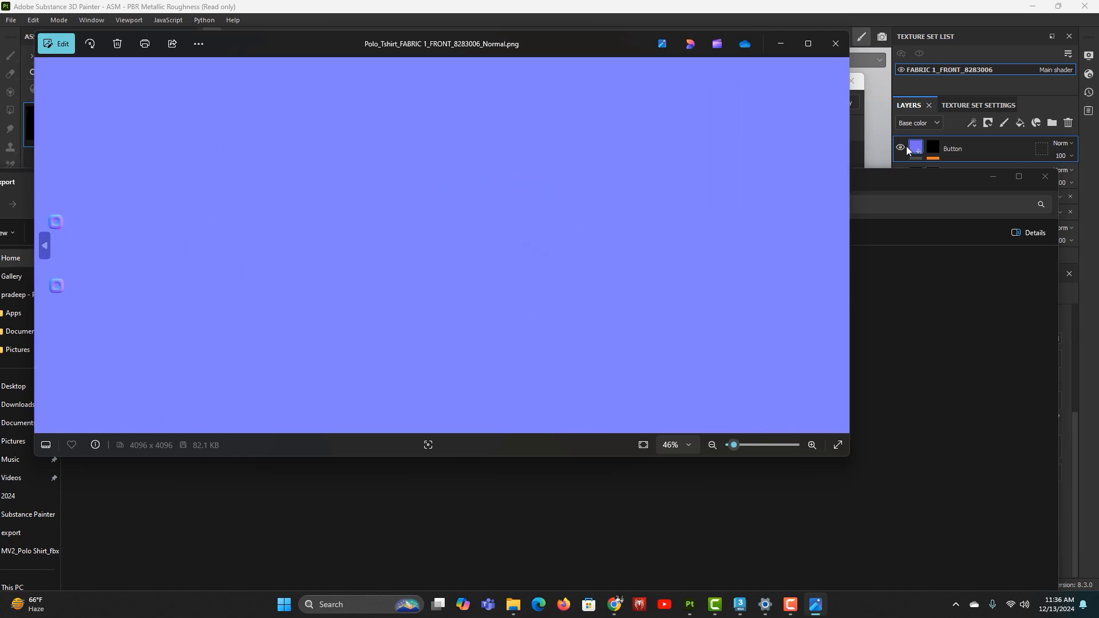
{"action": "left_click", "coordinate": [836, 44]}
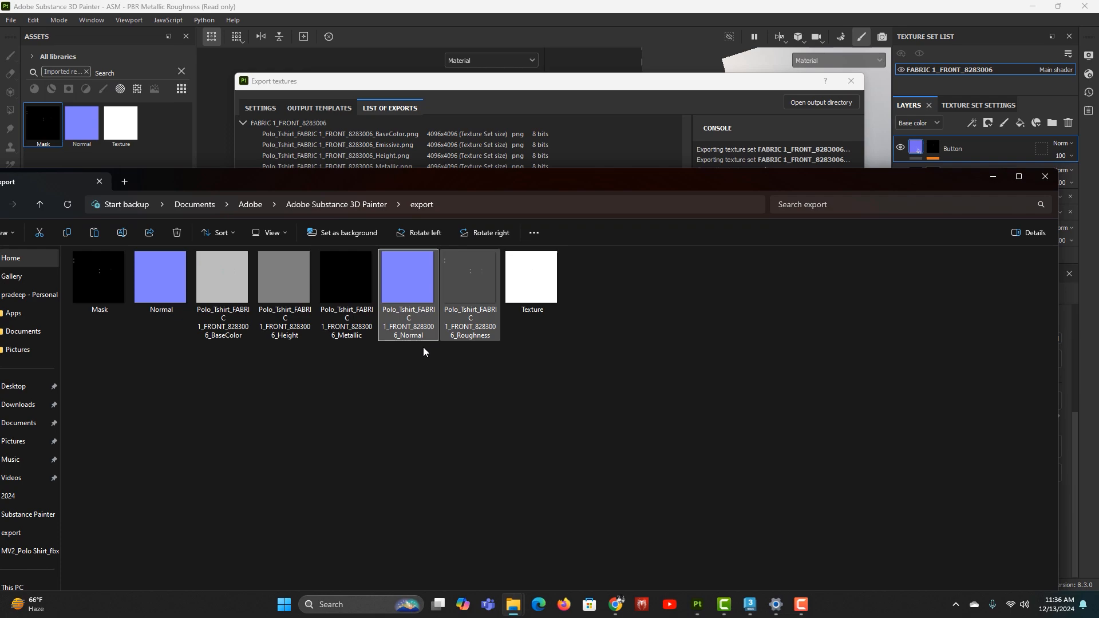
{"action": "left_click", "coordinate": [345, 290]}
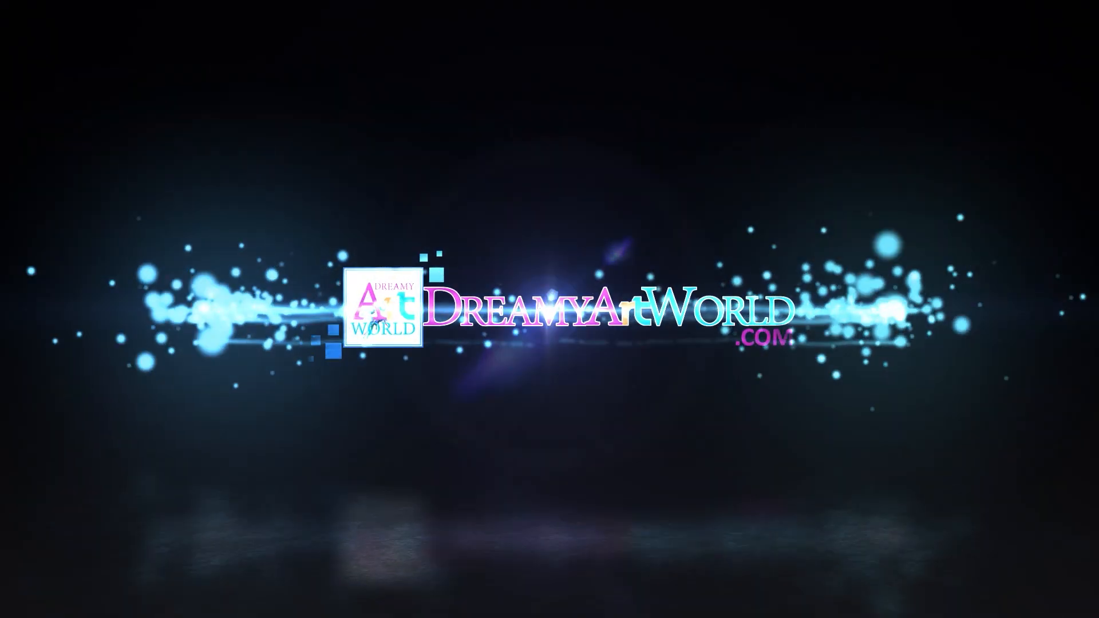